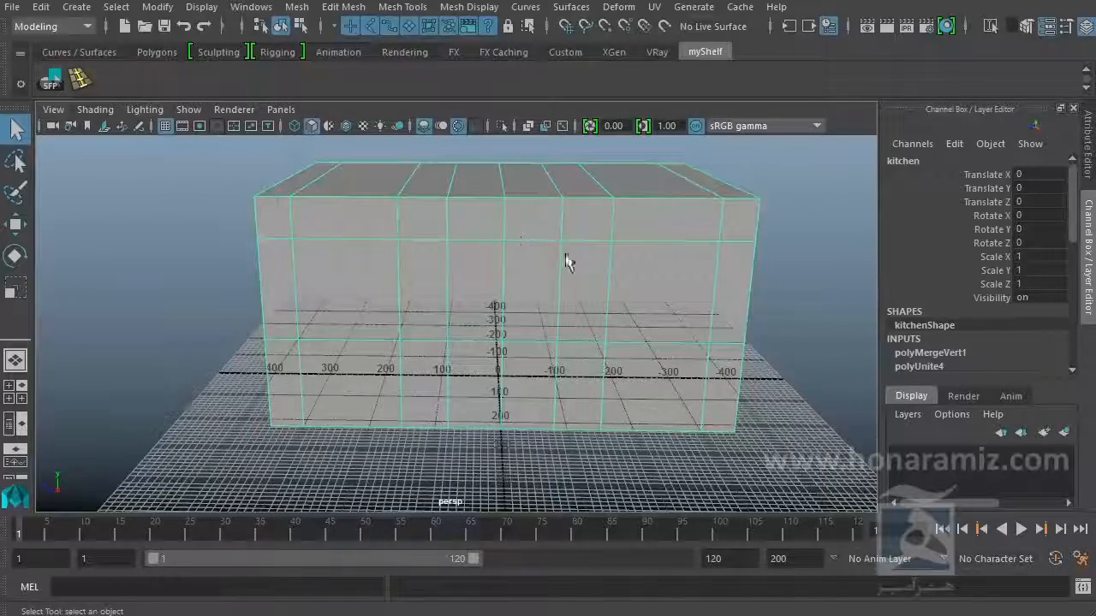
# Step: Inspect the kitchen room model, switch to the reference kitchen photo, and examine its glazed door, window recess and sink area
pyautogui.moveTo(611, 320)
pyautogui.keyDown('alt'); pyautogui.mouseDown()
pyautogui.moveTo(562, 333)
pyautogui.moveTo(523, 317)
pyautogui.moveTo(534, 336)
pyautogui.mouseUp(); pyautogui.keyUp('alt')
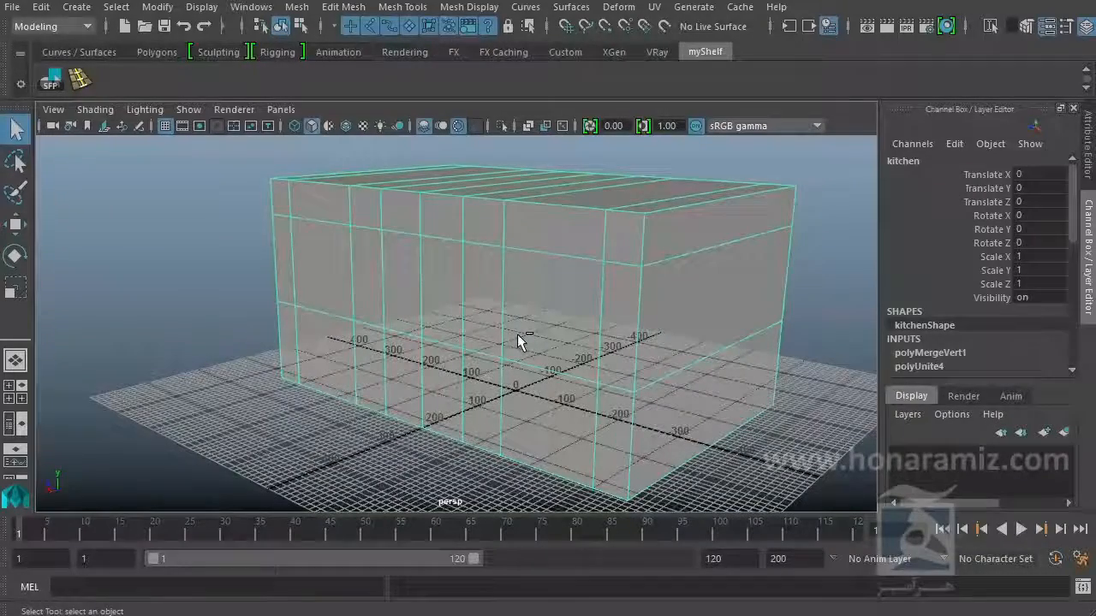
pyautogui.moveTo(541, 360)
pyautogui.keyDown('alt'); pyautogui.mouseDown()
pyautogui.moveTo(531, 342)
pyautogui.moveTo(459, 348)
pyautogui.moveTo(520, 351)
pyautogui.mouseUp(); pyautogui.keyUp('alt')
pyautogui.keyDown('alt'); pyautogui.moveTo(535, 247); pyautogui.dragTo(520, 359); pyautogui.keyUp('alt')
pyautogui.scroll(2, 527, 341)
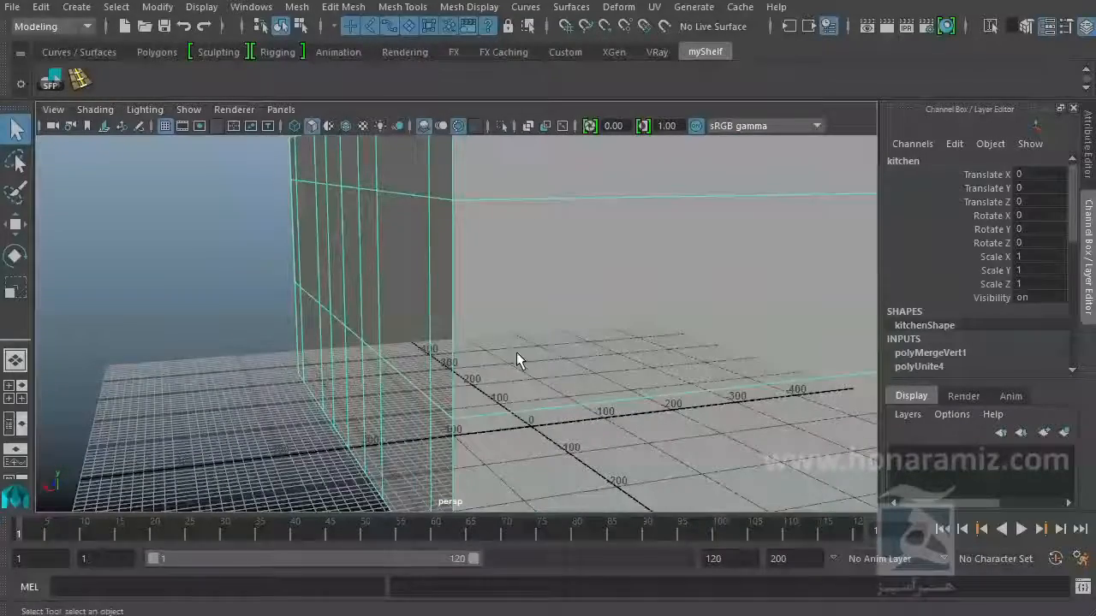
pyautogui.click(160, 614)
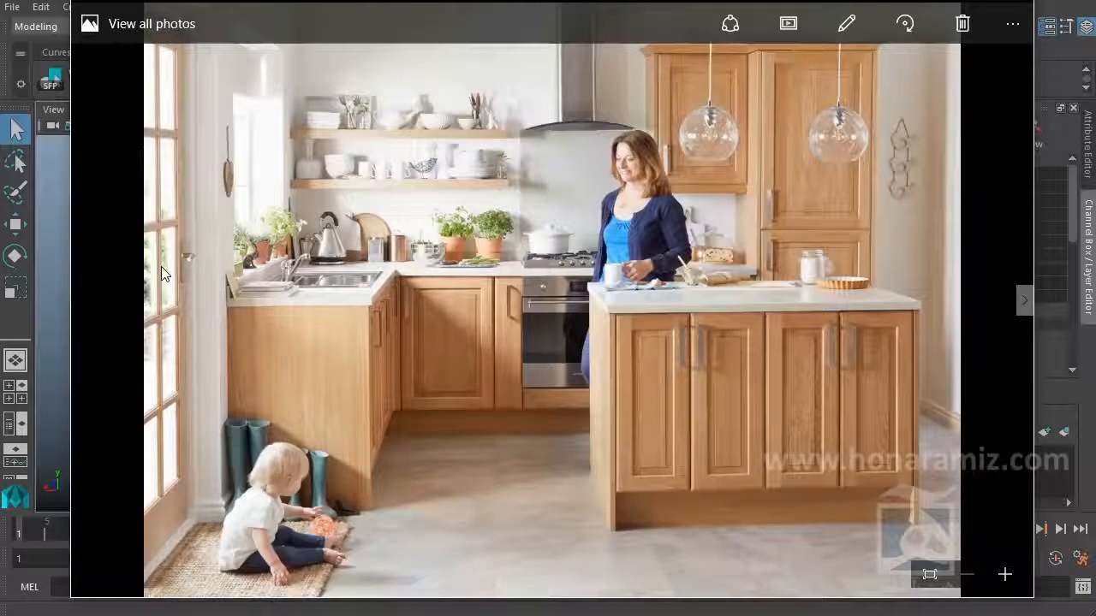
pyautogui.scroll(3, 161, 268)
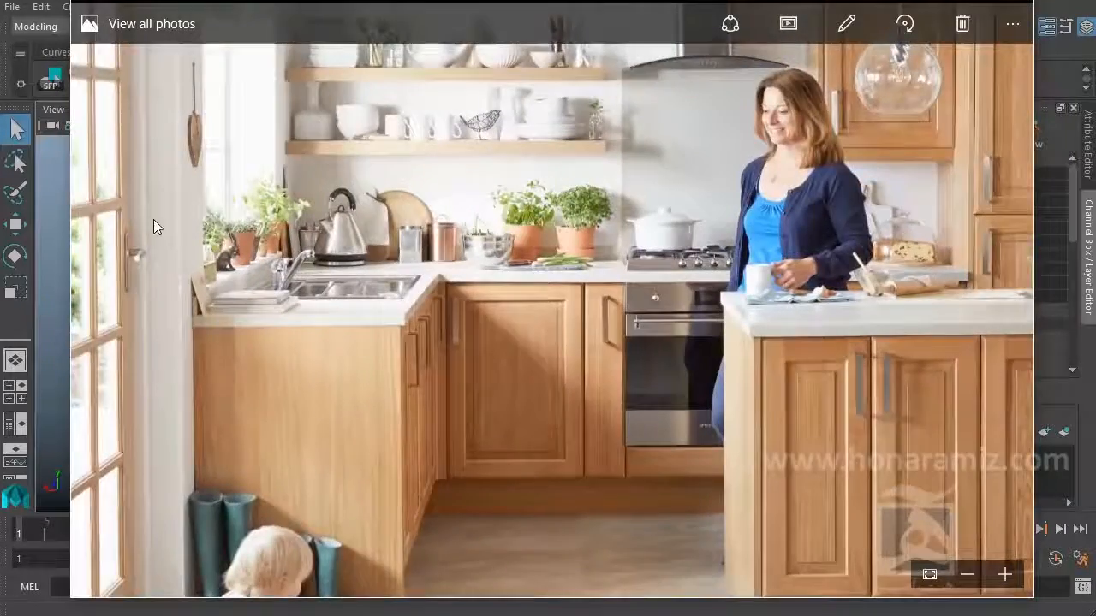
pyautogui.scroll(2, 153, 219)
pyautogui.moveTo(161, 252); pyautogui.dragTo(316, 267)
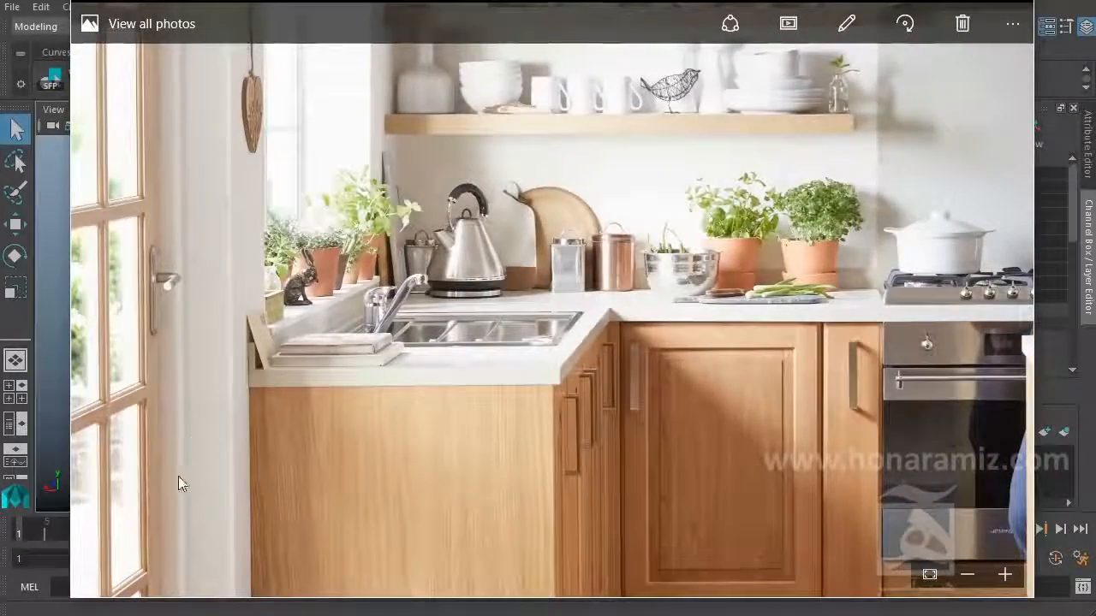
pyautogui.scroll(-3, 287, 313)
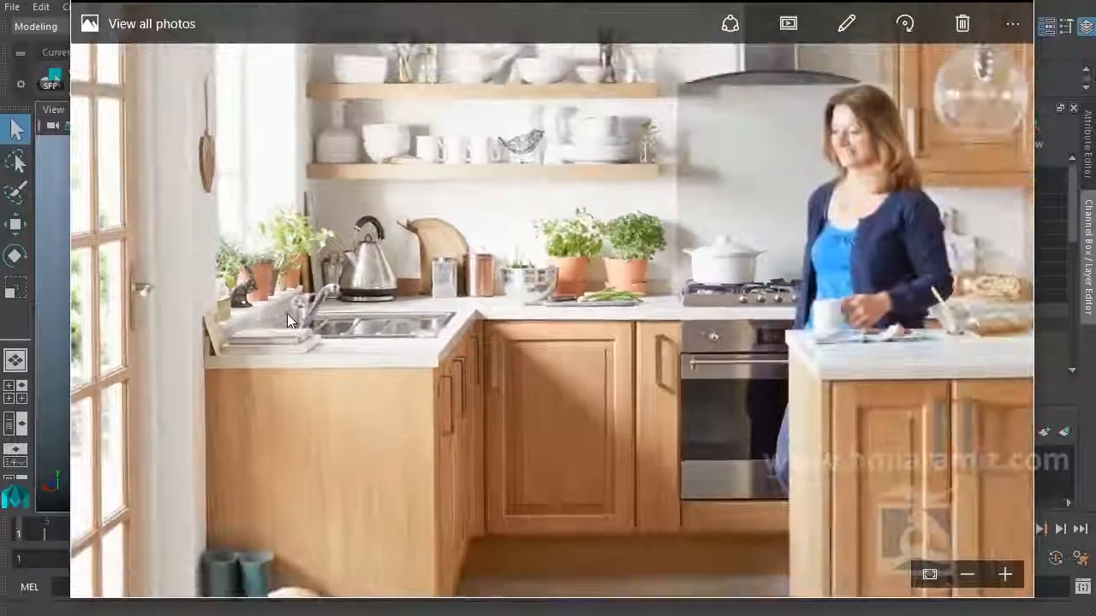
pyautogui.scroll(-1, 351, 298)
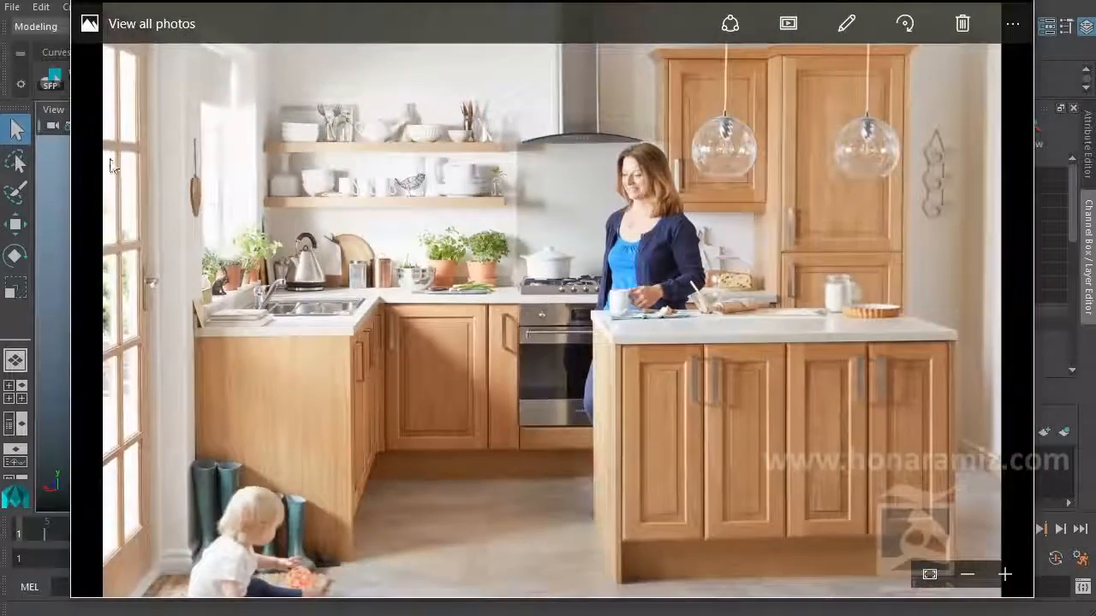
pyautogui.scroll(1, 118, 172)
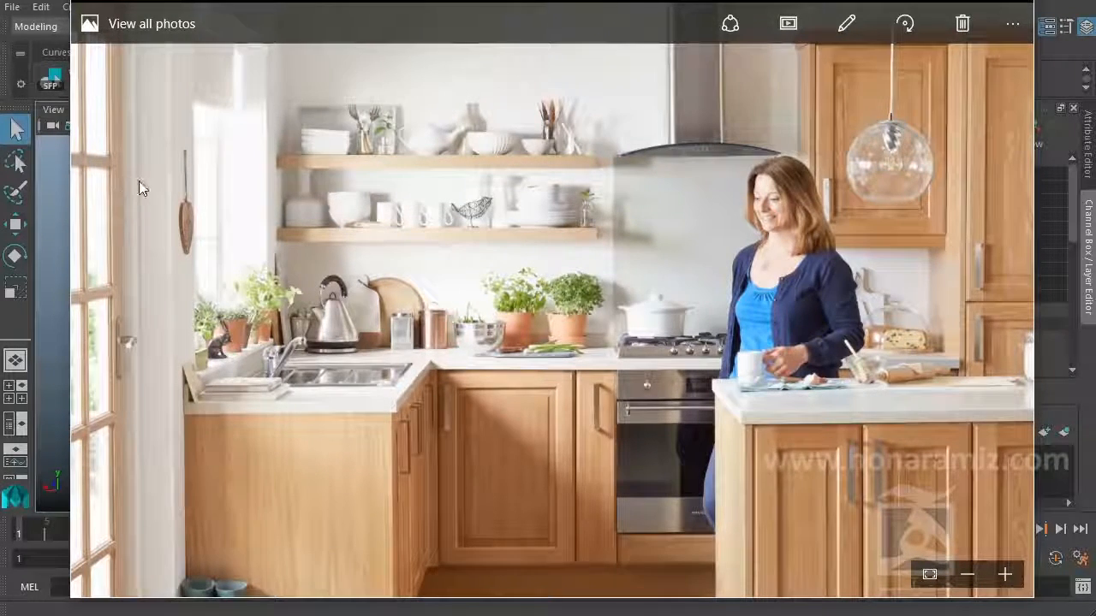
pyautogui.scroll(2, 210, 180)
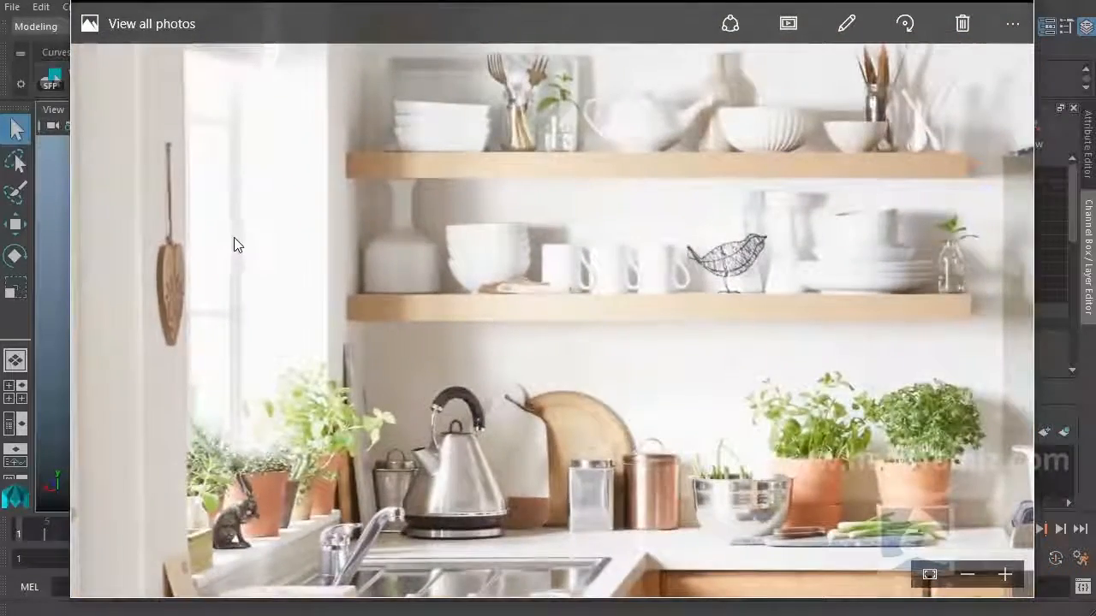
pyautogui.scroll(-1, 229, 255)
pyautogui.scroll(-1, 226, 254)
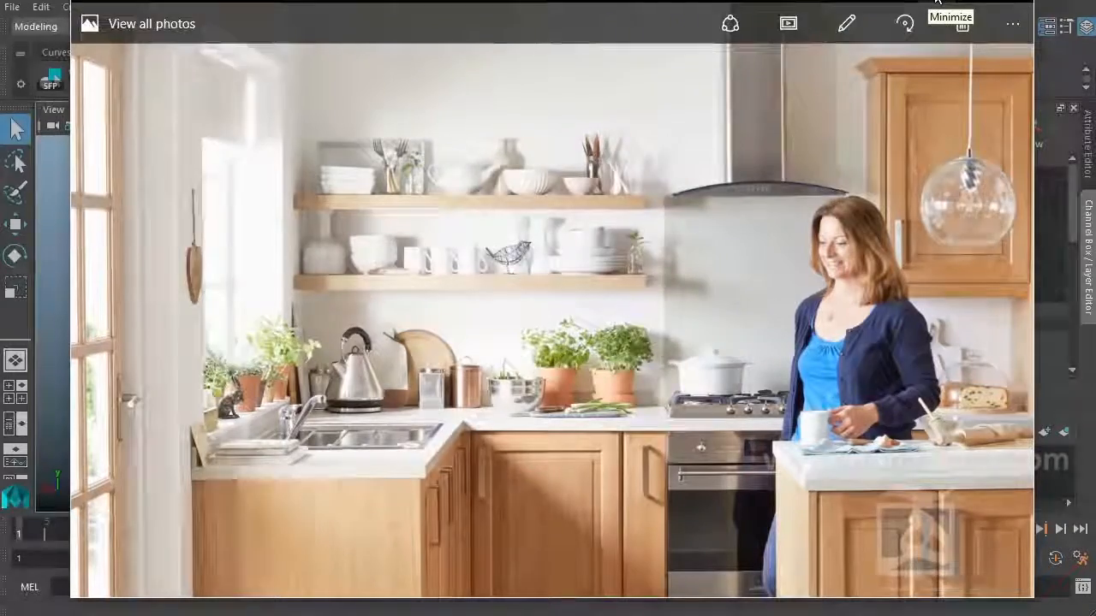
pyautogui.click(936, 2)
# Step: Return to the reference photo and examine the door frame and window recess closely from the top down to the floor
pyautogui.keyDown('alt'); pyautogui.moveTo(384, 343); pyautogui.dragTo(514, 341); pyautogui.keyUp('alt')
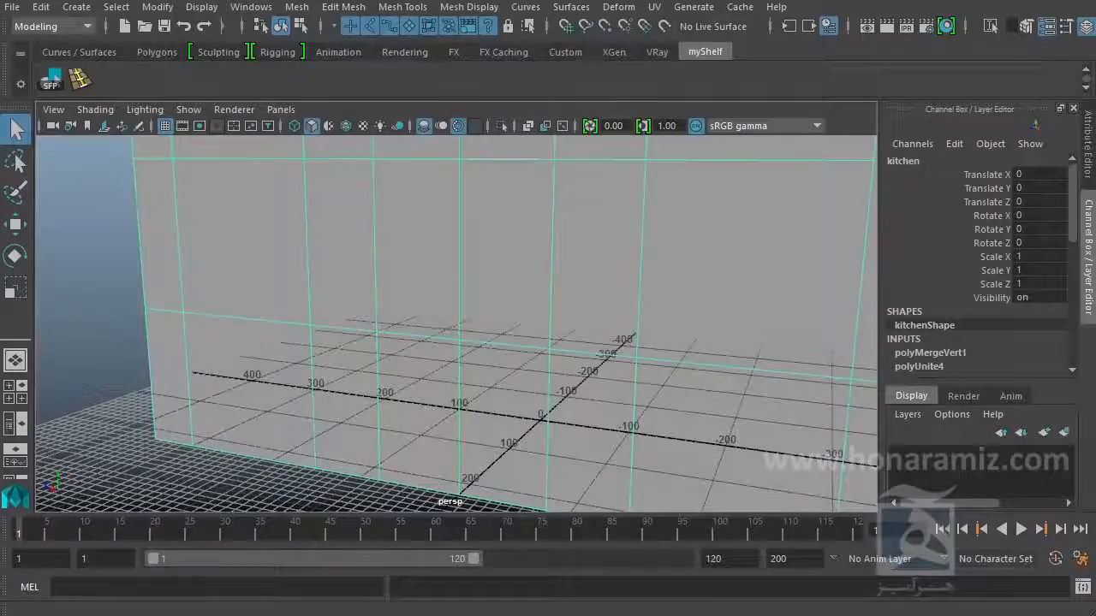
pyautogui.hotkey('alt', 'Tab')
pyautogui.scroll(2, 181, 295)
pyautogui.scroll(2, 181, 295)
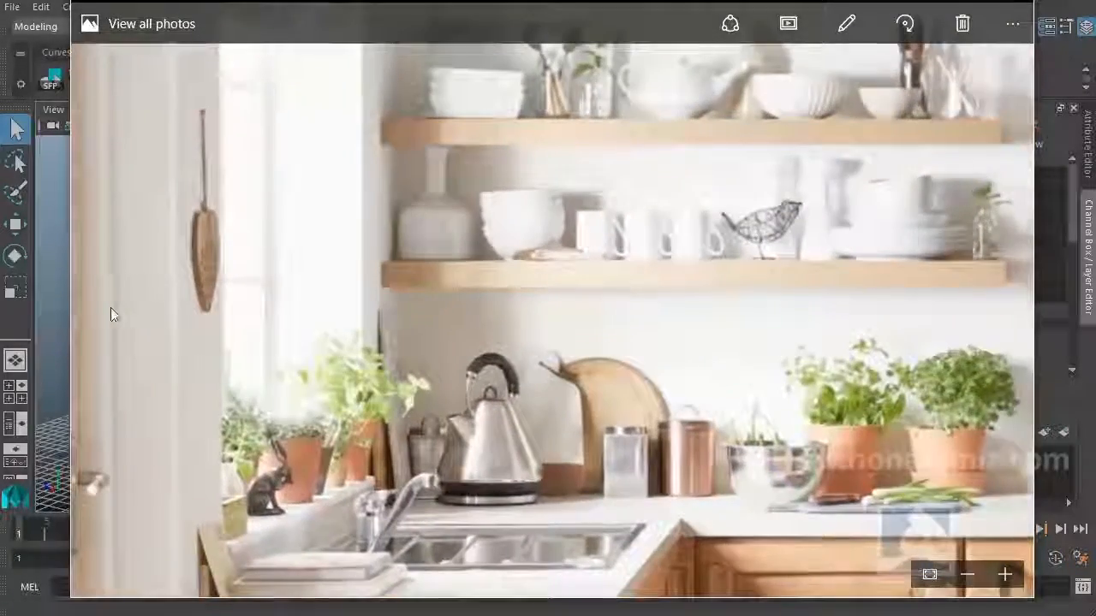
pyautogui.moveTo(110, 308); pyautogui.dragTo(379, 292)
pyautogui.moveTo(219, 273); pyautogui.dragTo(276, 455)
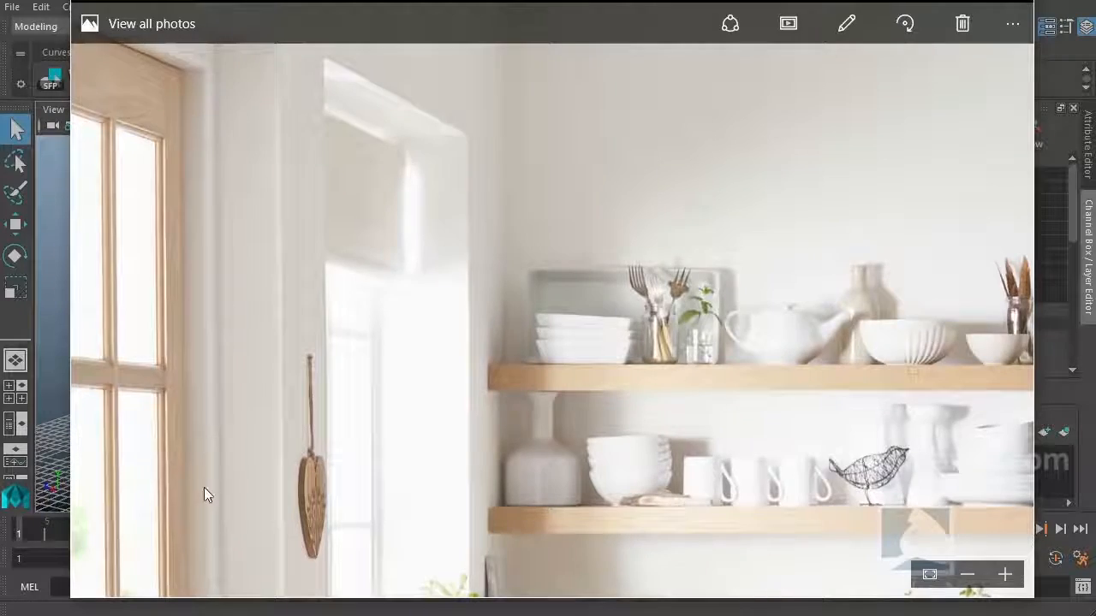
pyautogui.moveTo(204, 492); pyautogui.dragTo(216, 35)
pyautogui.moveTo(217, 381); pyautogui.dragTo(214, 72)
pyautogui.moveTo(213, 405); pyautogui.dragTo(232, 211)
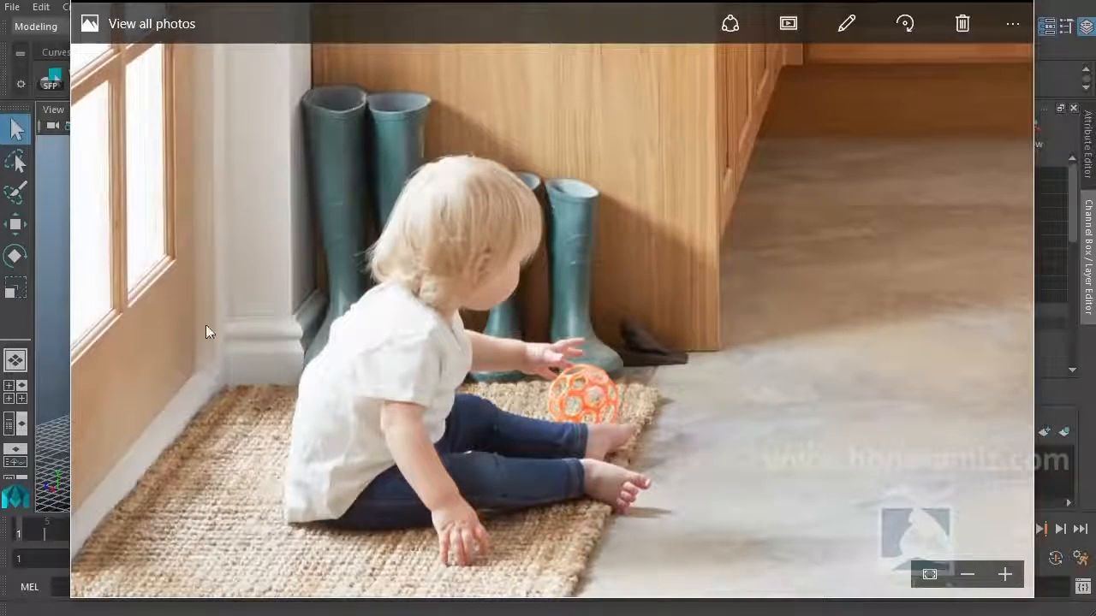
pyautogui.moveTo(250, 192); pyautogui.dragTo(265, 378)
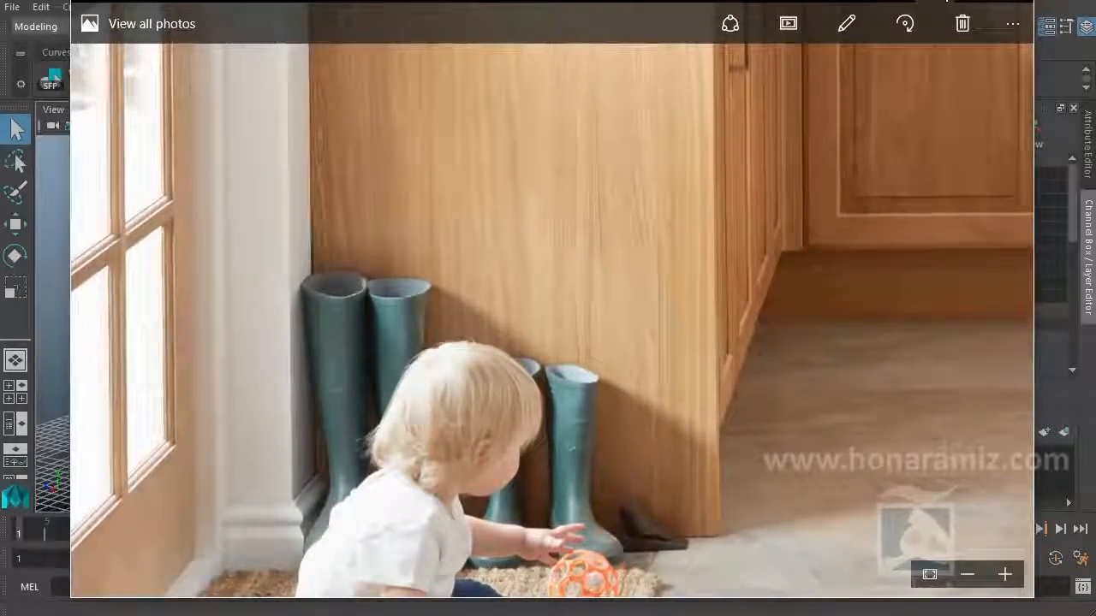
pyautogui.click(935, 0)
# Step: Switch the kitchen mesh to face selection mode
pyautogui.keyDown('alt'); pyautogui.moveTo(597, 177); pyautogui.dragTo(523, 208); pyautogui.keyUp('alt')
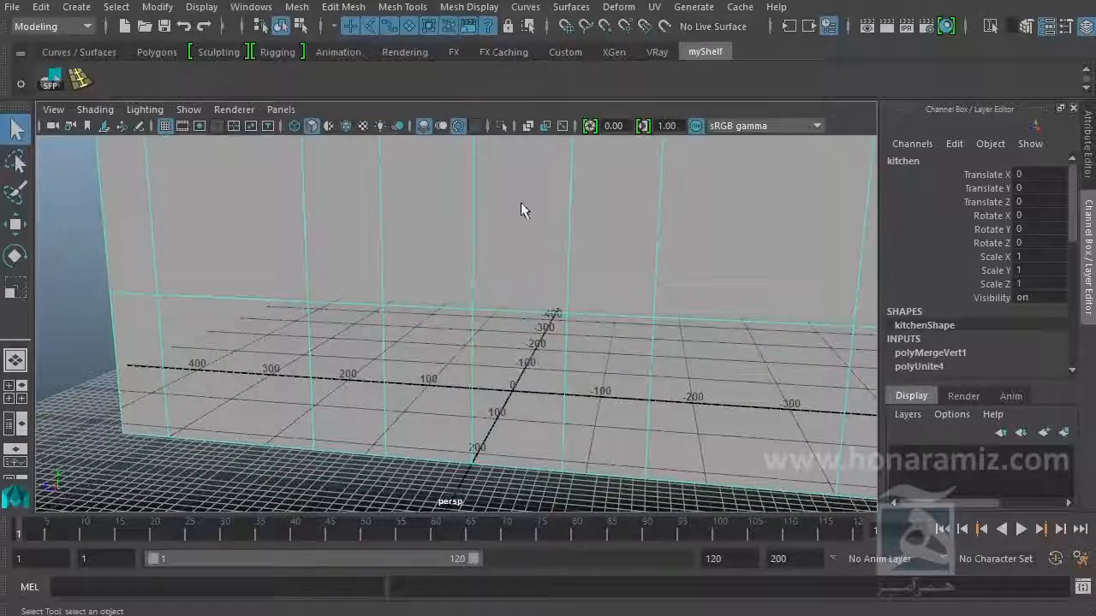
pyautogui.moveTo(524, 211); pyautogui.dragTo(523, 257, button='right')
pyautogui.scroll(-5, 524, 285)
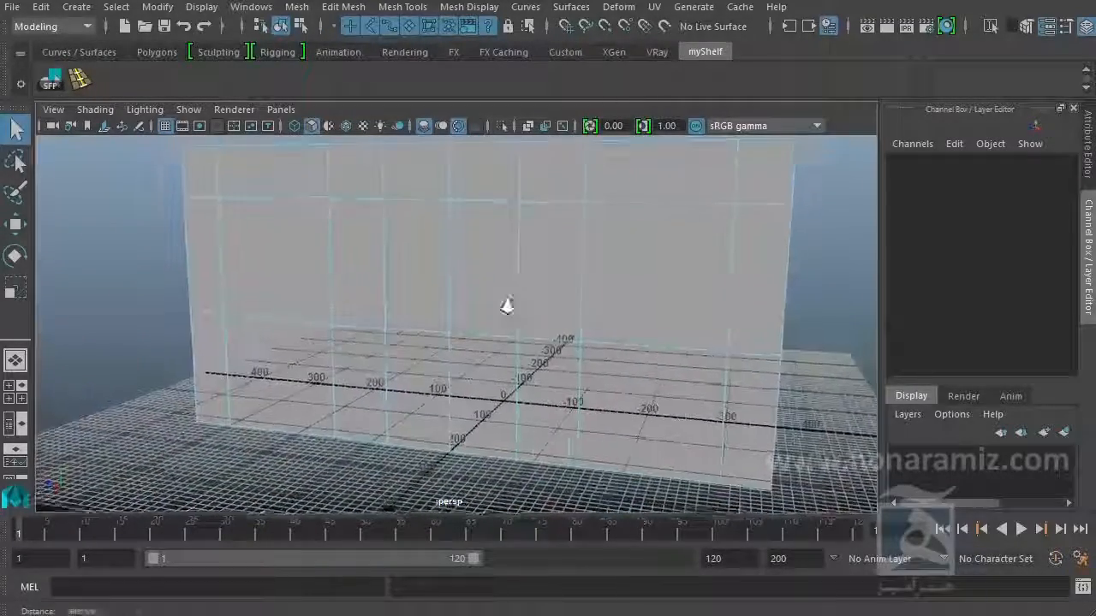
# Step: Select the four adjoining faces in the kitchen's long wall that form the door opening
pyautogui.click(494, 276)
pyautogui.keyDown('shift'); pyautogui.click(427, 284); pyautogui.keyUp('shift')
pyautogui.keyDown('shift'); pyautogui.click(422, 383); pyautogui.keyUp('shift')
pyautogui.keyDown('shift'); pyautogui.click(478, 404); pyautogui.keyUp('shift')
pyautogui.keyDown('alt'); pyautogui.moveTo(599, 327); pyautogui.dragTo(479, 306); pyautogui.keyUp('alt')
pyautogui.scroll(2, 525, 334)
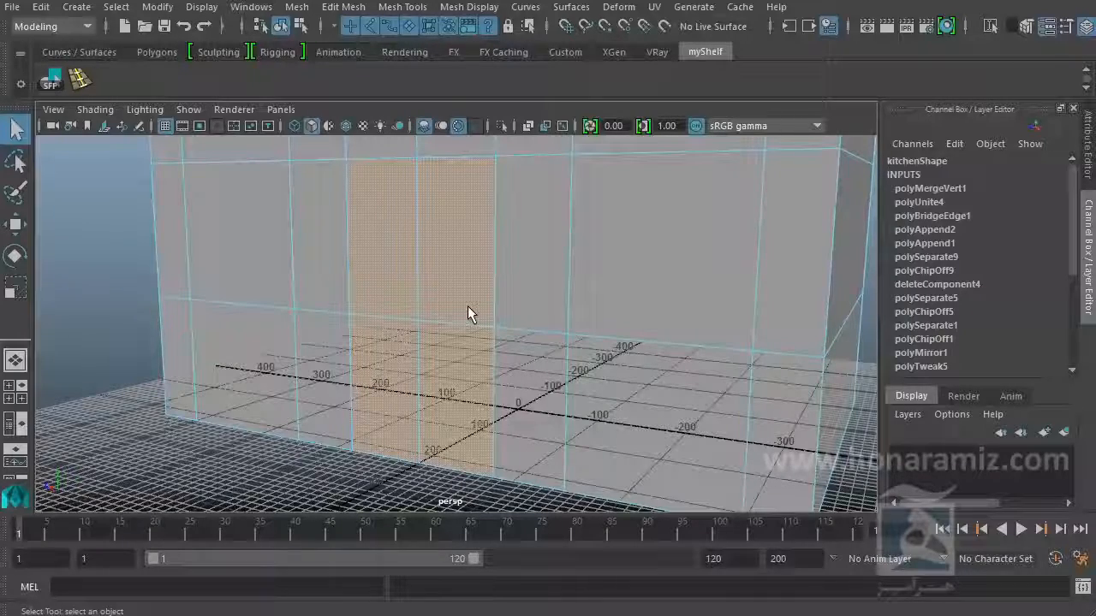
pyautogui.moveTo(467, 306)
pyautogui.keyDown('alt'); pyautogui.mouseDown()
pyautogui.moveTo(444, 318)
pyautogui.moveTo(464, 325)
pyautogui.mouseUp(); pyautogui.keyUp('alt')
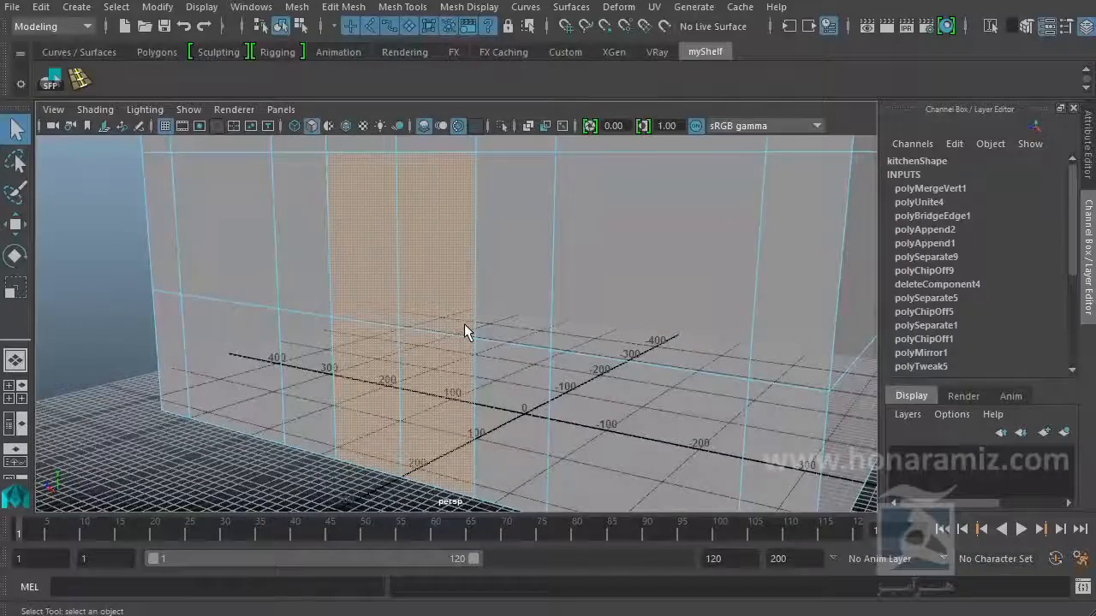
pyautogui.keyDown('shift'); pyautogui.click(432, 352); pyautogui.keyUp('shift')
# Step: Select the single large window face in the long wall, in the row above the floor-level faces, and extrude it
pyautogui.moveTo(465, 334)
pyautogui.keyDown('alt'); pyautogui.mouseDown()
pyautogui.moveTo(494, 361)
pyautogui.moveTo(463, 354)
pyautogui.mouseUp(); pyautogui.keyUp('alt')
pyautogui.keyDown('alt'); pyautogui.moveTo(658, 313); pyautogui.dragTo(582, 301, button='middle'); pyautogui.keyUp('alt')
pyautogui.click(581, 307)
pyautogui.keyDown('alt'); pyautogui.moveTo(585, 276); pyautogui.dragTo(508, 292); pyautogui.keyUp('alt')
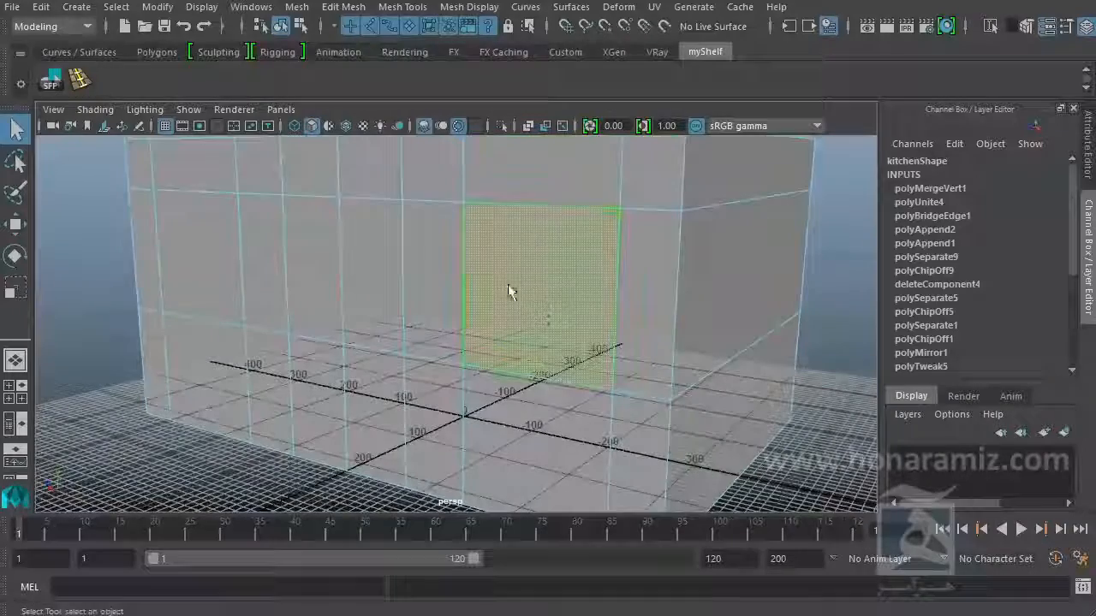
pyautogui.rightClick(531, 236)
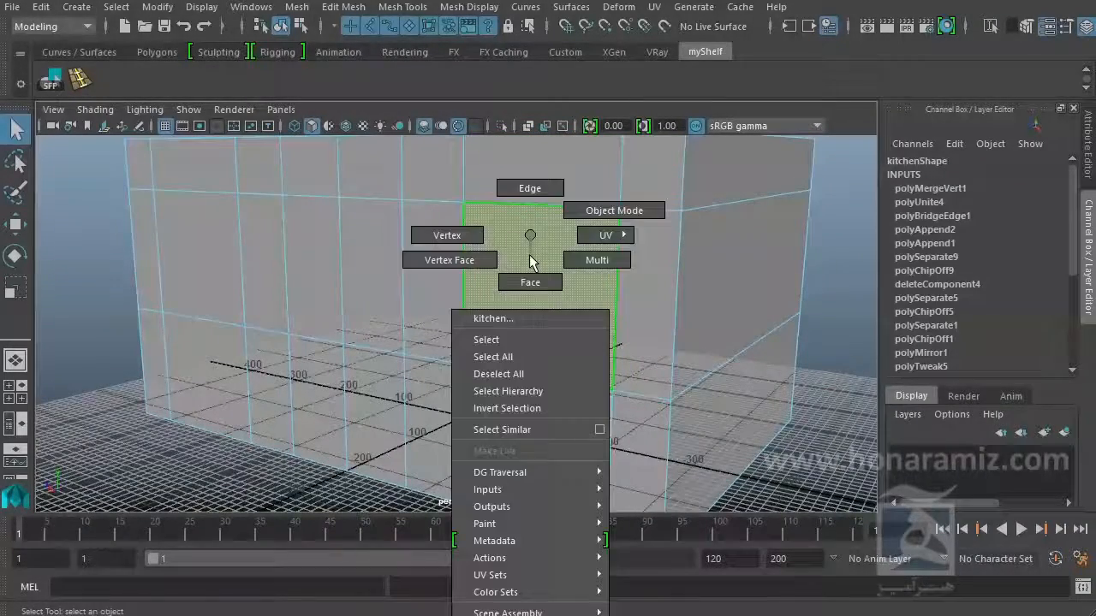
pyautogui.click(342, 7)
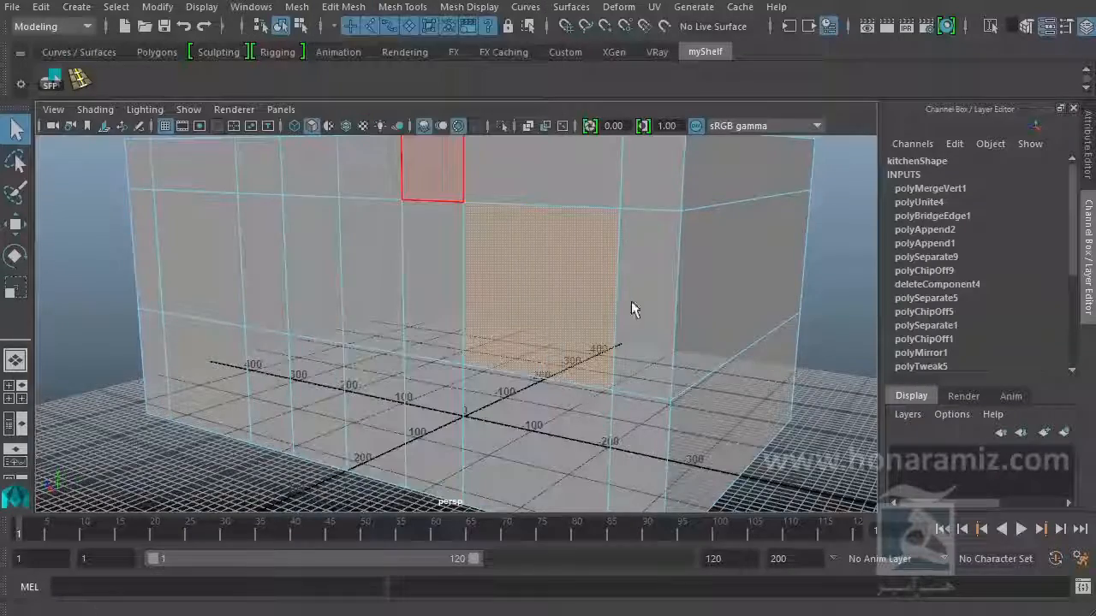
pyautogui.click(621, 287)
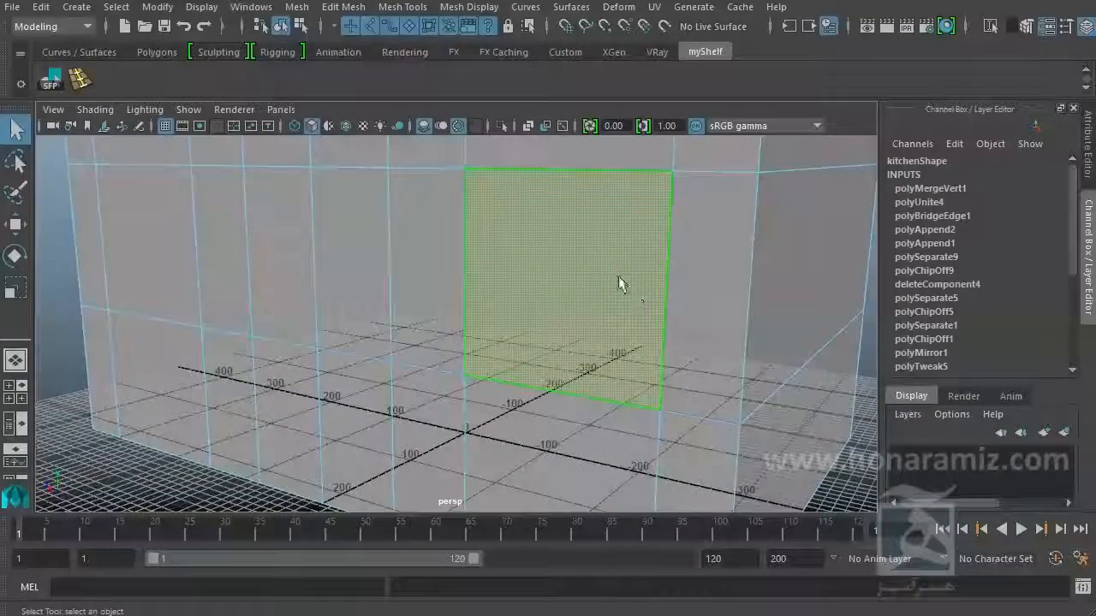
pyautogui.keyDown('shift'); pyautogui.rightClick(557, 248); pyautogui.keyUp('shift')
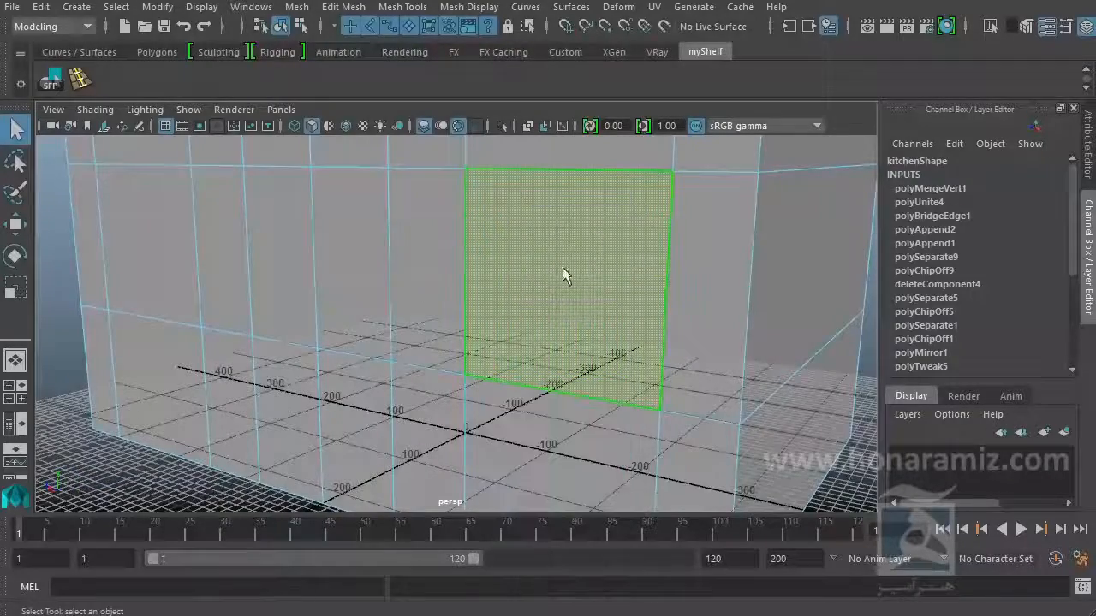
pyautogui.scroll(-3, 538, 291)
pyautogui.keyDown('alt'); pyautogui.moveTo(496, 269); pyautogui.dragTo(580, 308); pyautogui.keyUp('alt')
pyautogui.keyDown('shift'); pyautogui.rightClick(584, 242); pyautogui.keyUp('shift')
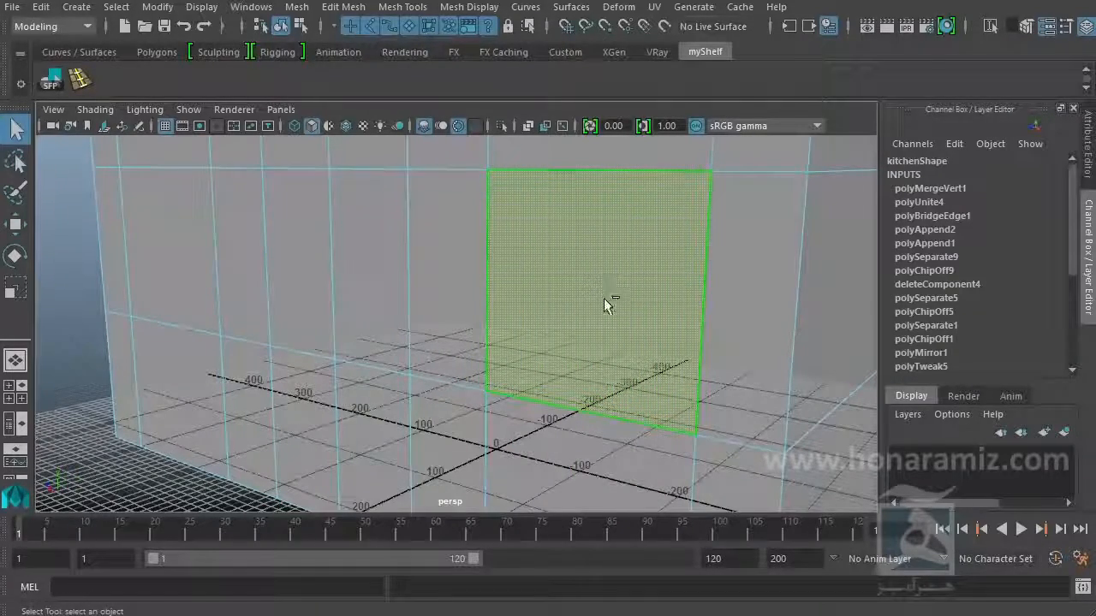
pyautogui.hotkey('ctrl', 'e')
# Step: Try adjusting the thickness of the window face extrusion and undo the change
pyautogui.keyDown('alt'); pyautogui.moveTo(598, 349); pyautogui.dragTo(592, 353); pyautogui.keyUp('alt')
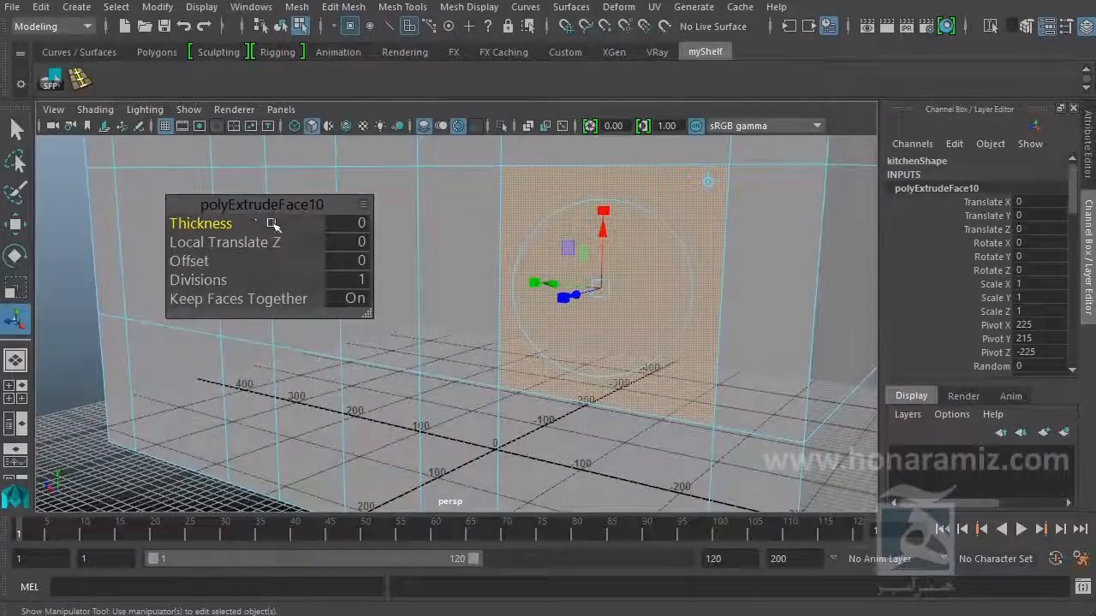
pyautogui.moveTo(398, 331)
pyautogui.keyDown('alt'); pyautogui.mouseDown()
pyautogui.moveTo(406, 359)
pyautogui.moveTo(407, 333)
pyautogui.mouseUp(); pyautogui.keyUp('alt')
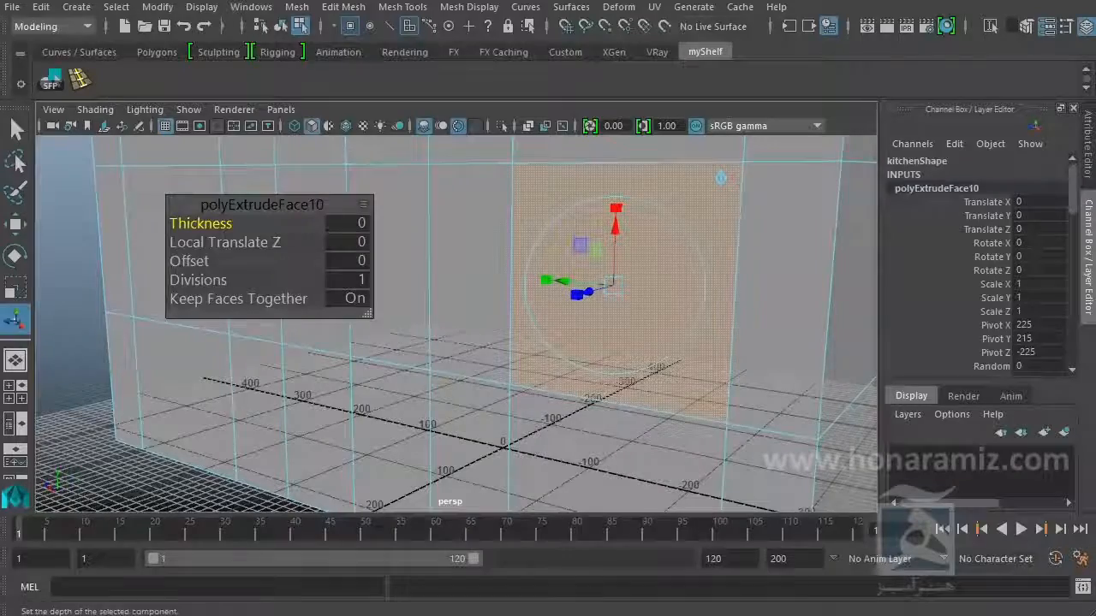
pyautogui.keyDown('alt'); pyautogui.moveTo(555, 321); pyautogui.dragTo(460, 357); pyautogui.keyUp('alt')
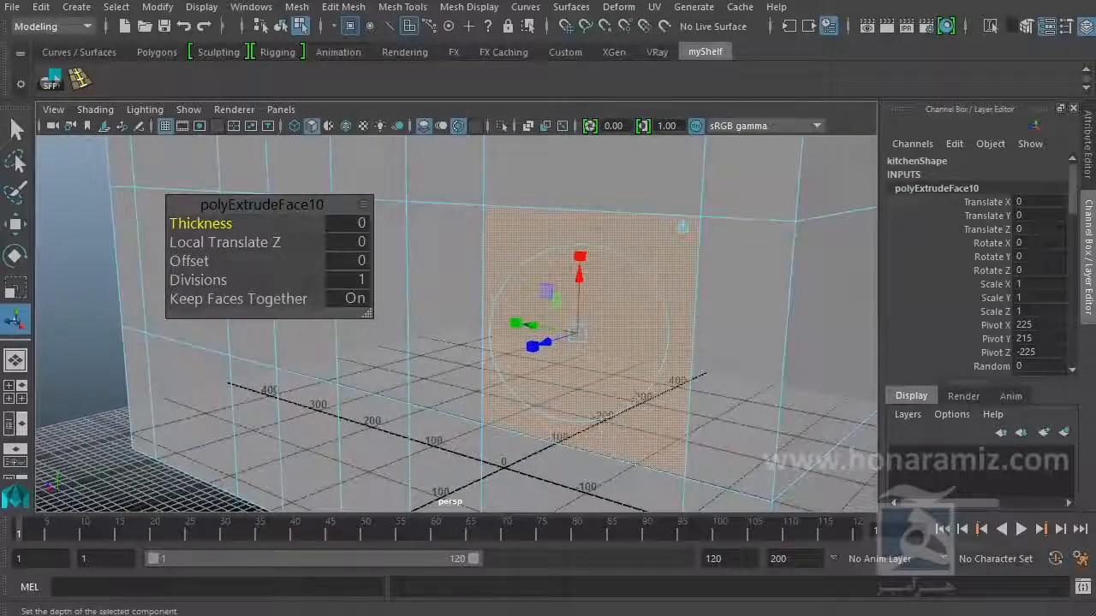
pyautogui.keyDown('alt'); pyautogui.moveTo(396, 320); pyautogui.dragTo(408, 340); pyautogui.keyUp('alt')
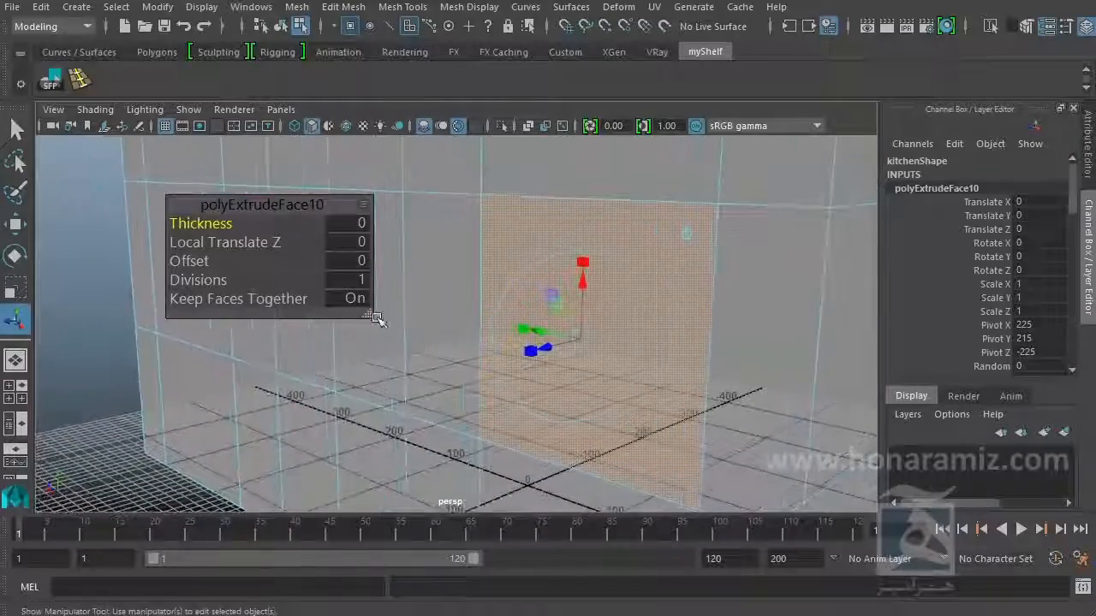
pyautogui.moveTo(409, 340); pyautogui.dragTo(339, 339, button='middle')
pyautogui.hotkey('ctrl', 'z')
# Step: Inset the extruded window face by setting its offset to 5
pyautogui.keyDown('alt'); pyautogui.moveTo(530, 331); pyautogui.dragTo(582, 334); pyautogui.keyUp('alt')
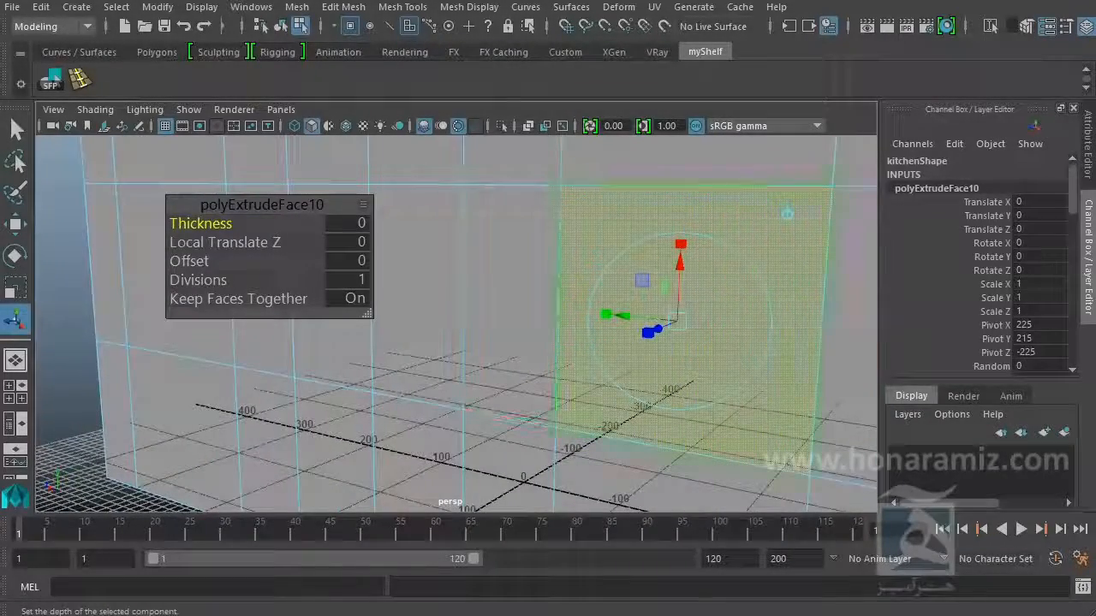
pyautogui.moveTo(202, 264); pyautogui.dragTo(299, 270)
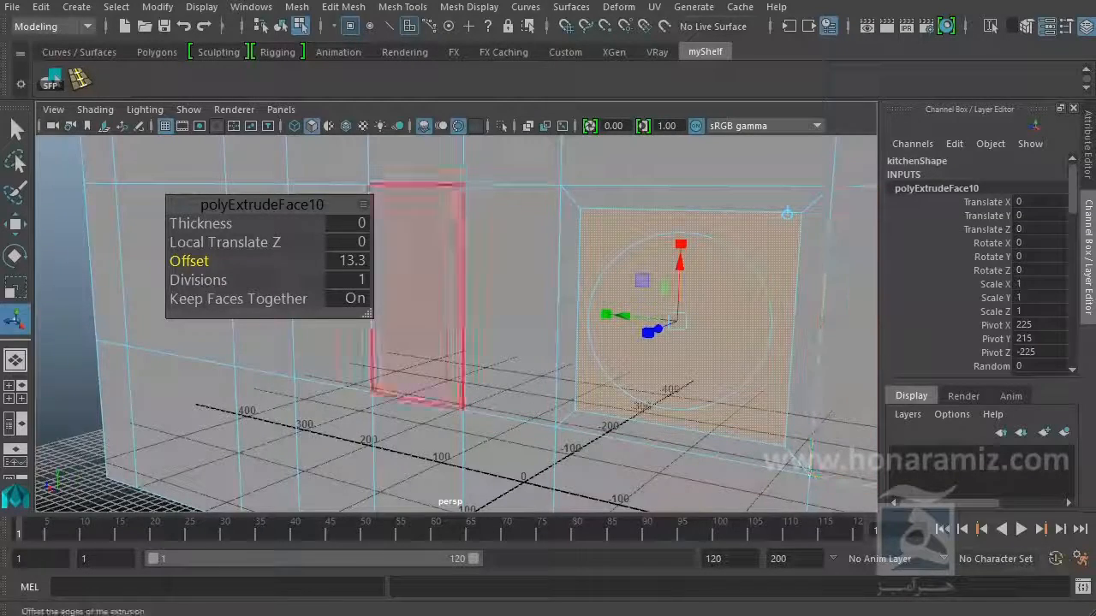
pyautogui.click(338, 266)
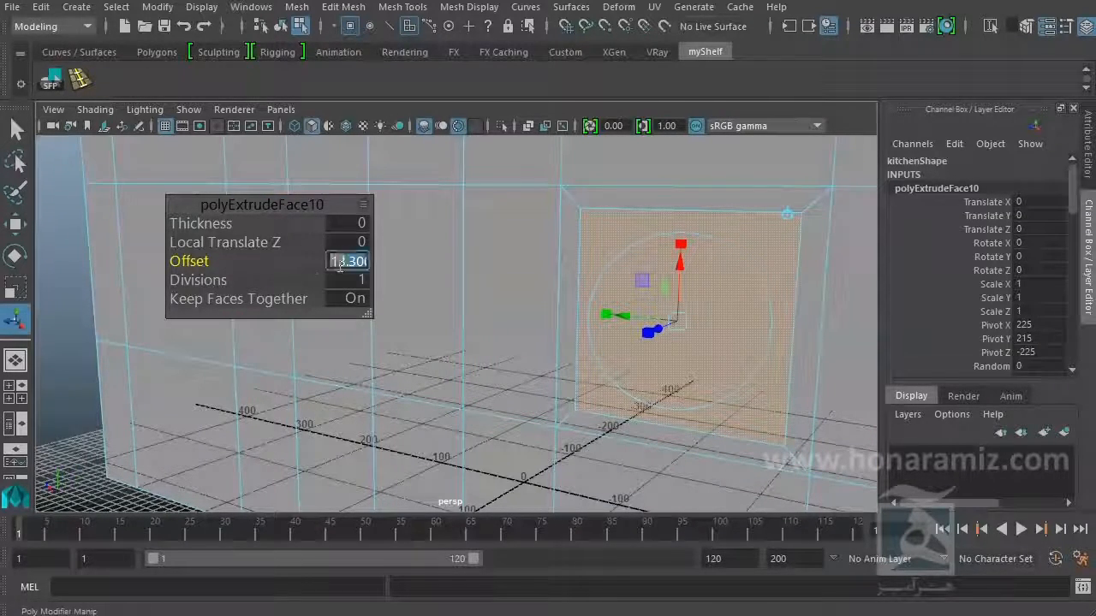
pyautogui.tripleClick(340, 267)
pyautogui.write('5')
pyautogui.press('Return')
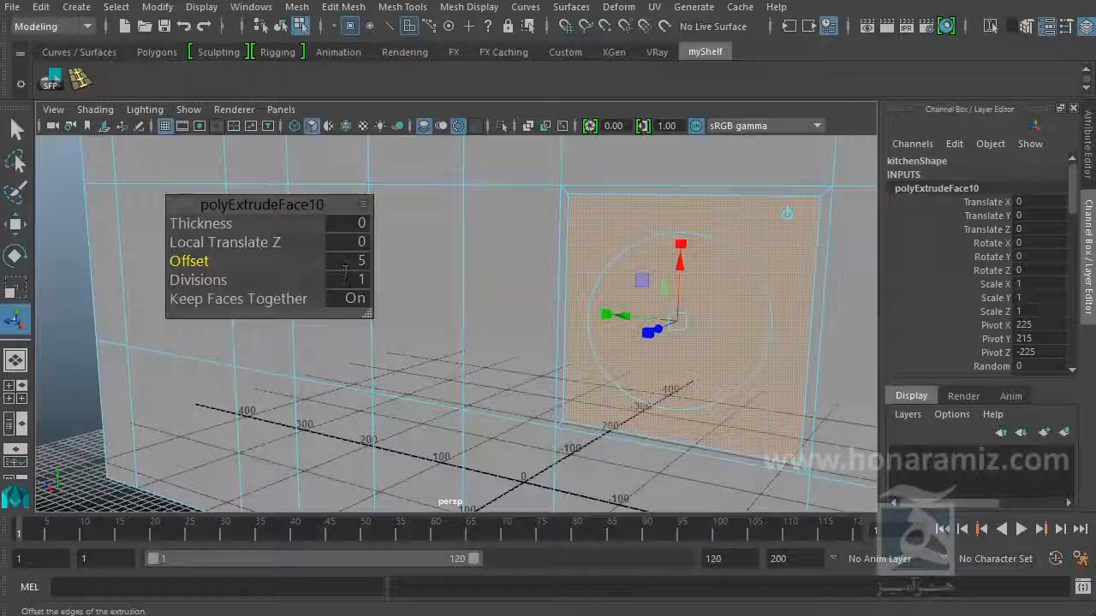
# Step: Set the window face extrusion's offset to 10
pyautogui.doubleClick(349, 257)
pyautogui.write('10')
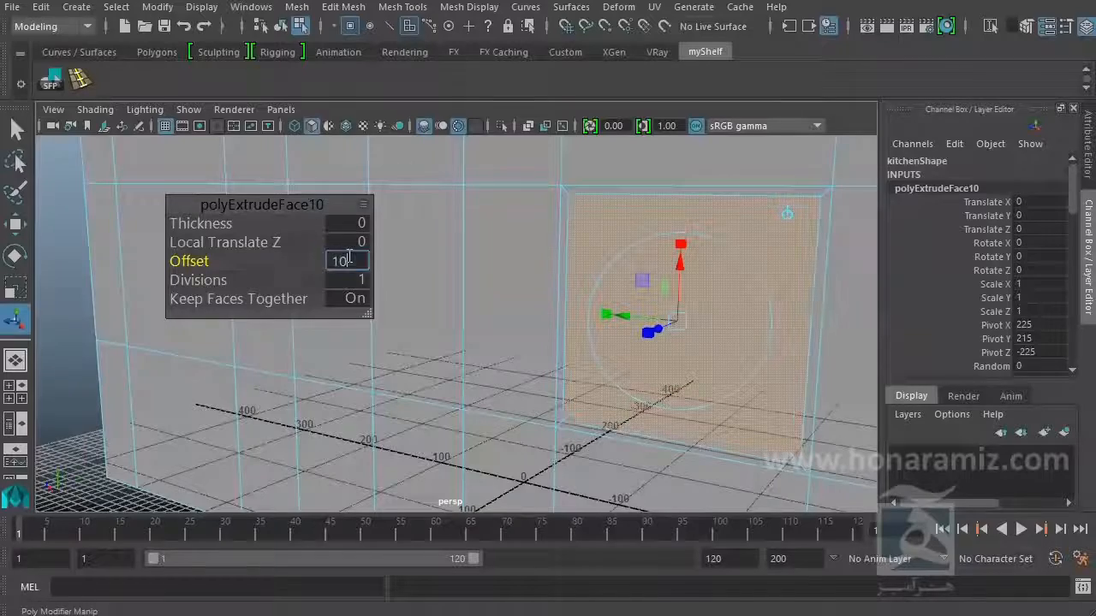
pyautogui.press('Return')
pyautogui.doubleClick(347, 257)
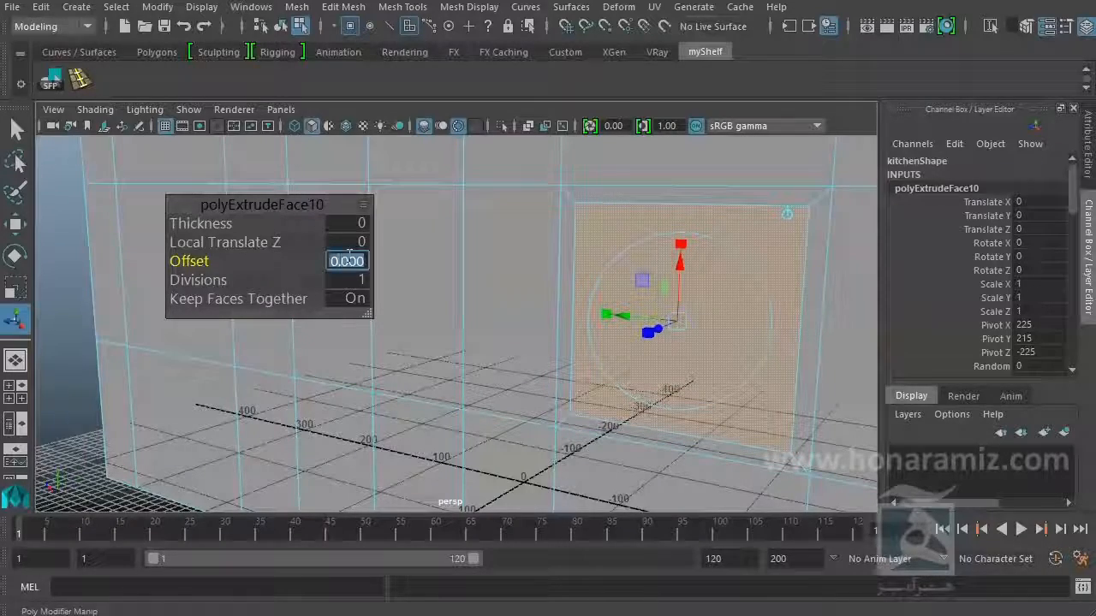
pyautogui.press('Return')
pyautogui.scroll(1, 587, 305)
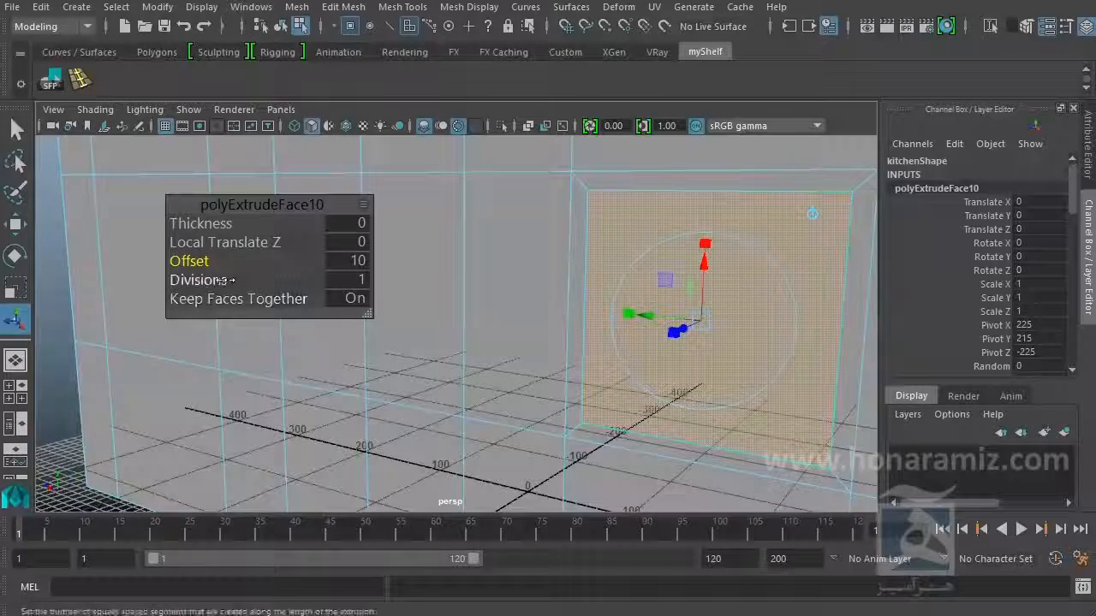
# Step: Set the window extrusion's divisions to 3 and pull the face out of the wall to a local Z translation of about 76
pyautogui.moveTo(224, 280); pyautogui.dragTo(238, 280)
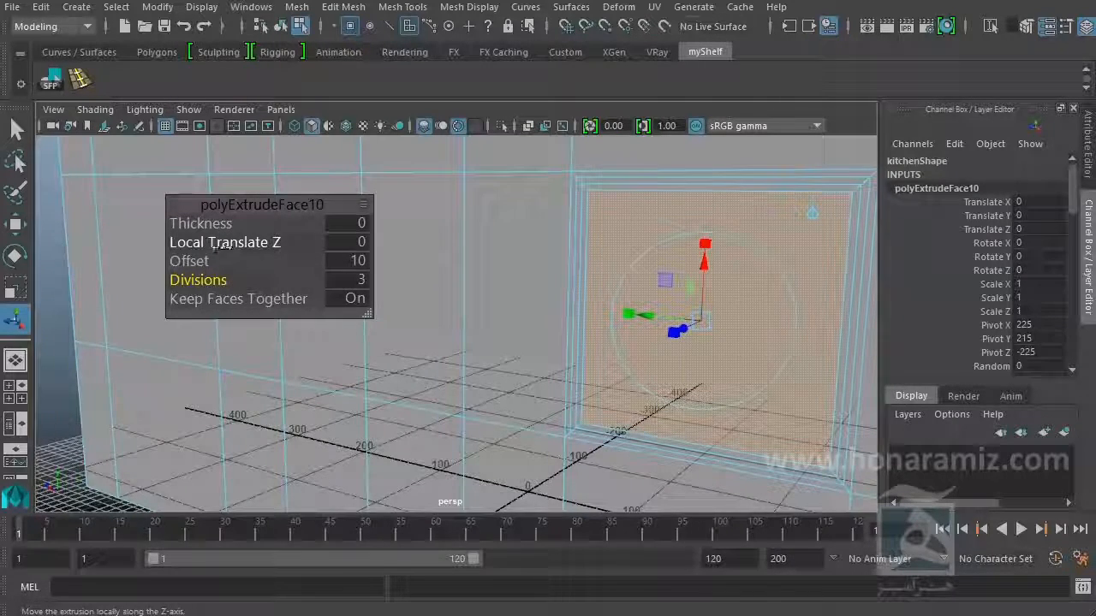
pyautogui.keyDown('alt'); pyautogui.moveTo(695, 373); pyautogui.dragTo(322, 397); pyautogui.keyUp('alt')
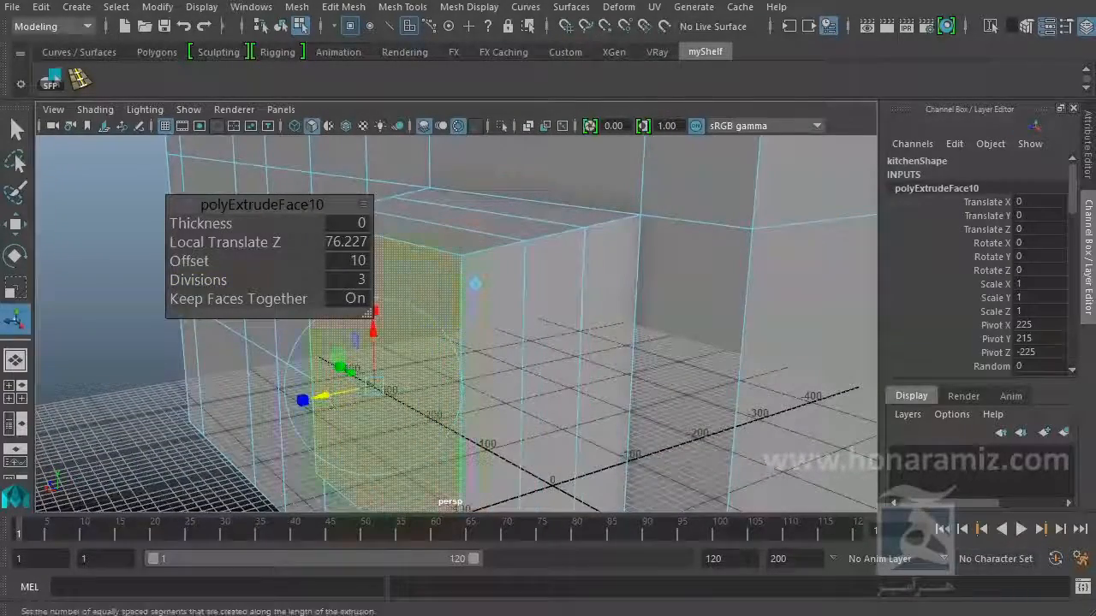
pyautogui.keyDown('alt'); pyautogui.moveTo(339, 255); pyautogui.dragTo(553, 396); pyautogui.keyUp('alt')
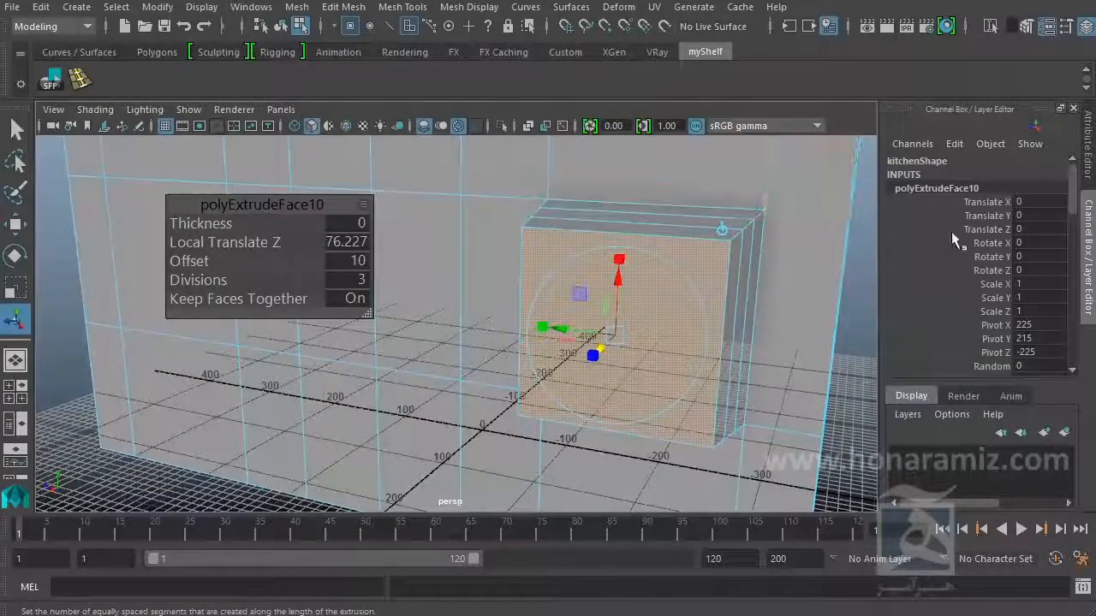
# Step: Return to object mode, reopen the window extrusion's settings from the kitchen mesh's construction history, and review its offset and divisions
pyautogui.scroll(-3, 968, 275)
pyautogui.moveTo(626, 202); pyautogui.dragTo(685, 155, button='right')
pyautogui.scroll(-4, 687, 296)
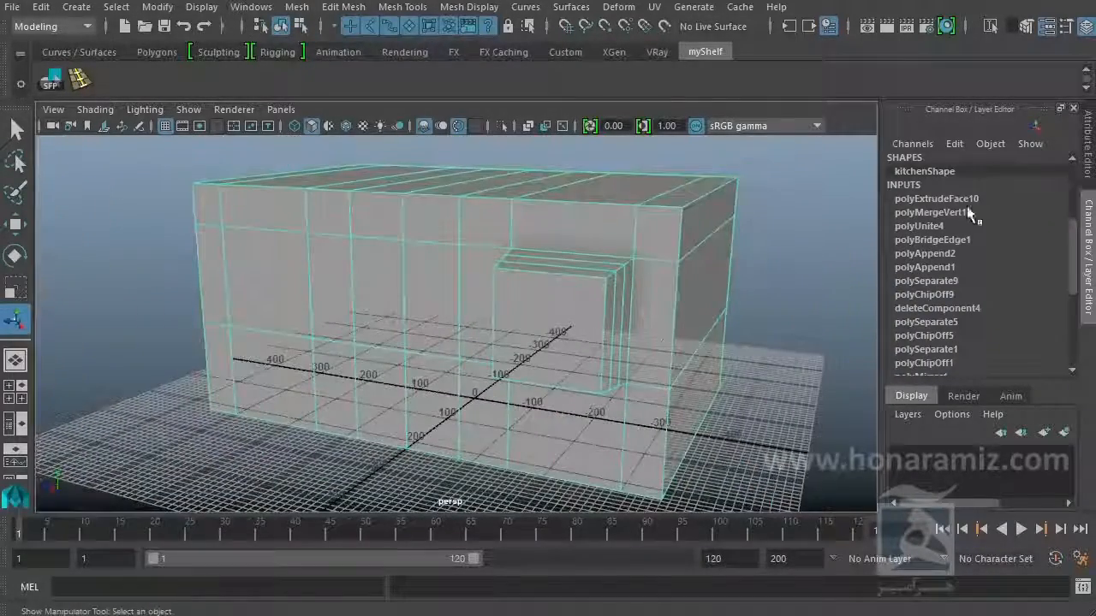
pyautogui.click(950, 200)
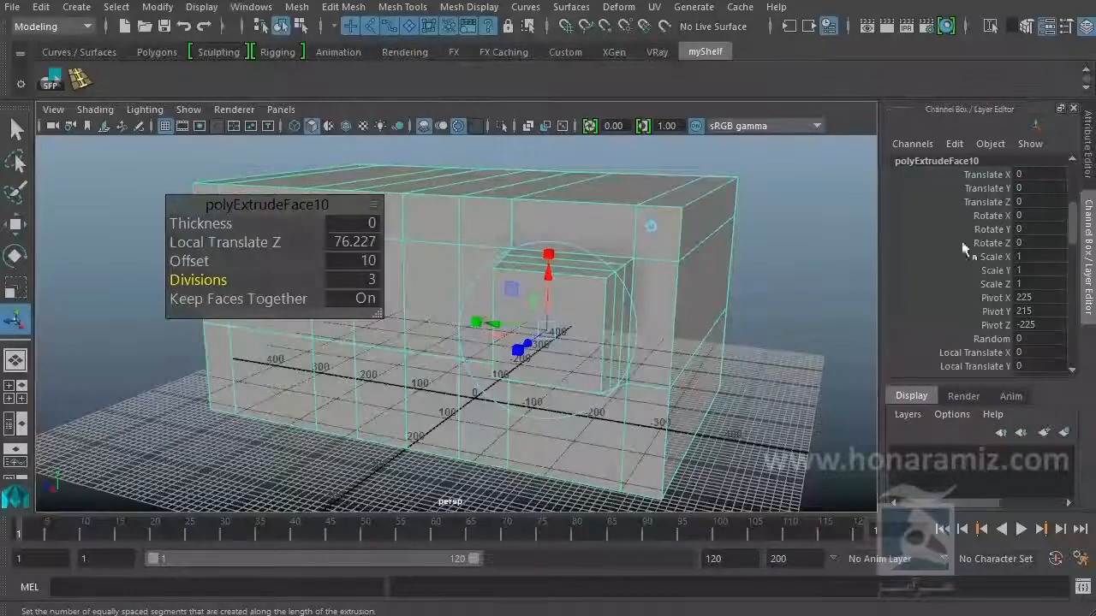
pyautogui.moveTo(268, 206); pyautogui.dragTo(213, 220)
pyautogui.keyDown('alt'); pyautogui.moveTo(528, 307); pyautogui.dragTo(635, 315, button='right'); pyautogui.keyUp('alt')
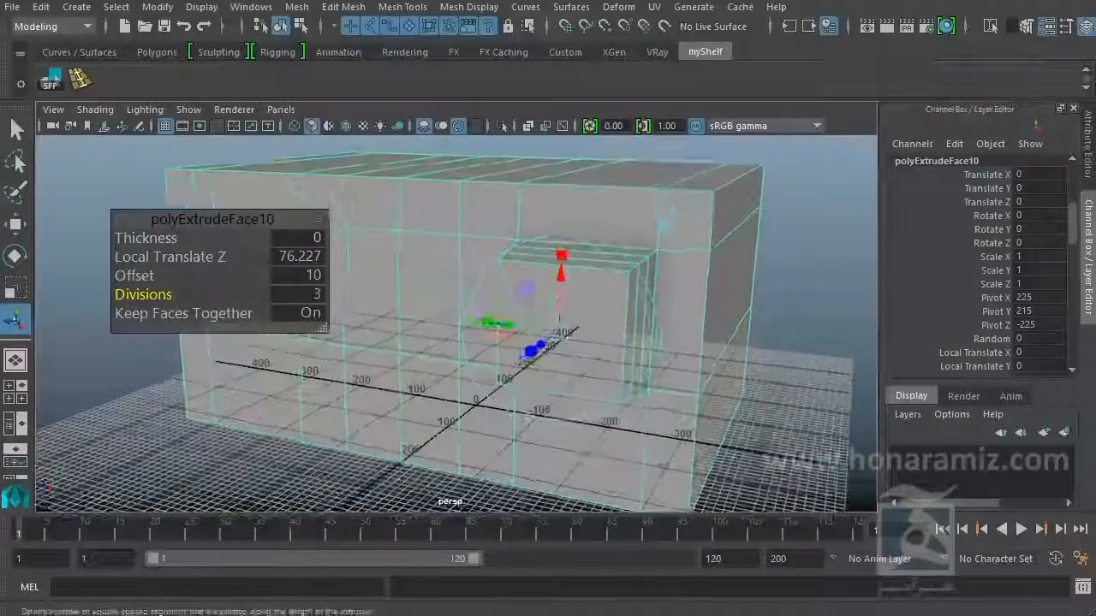
pyautogui.scroll(-5, 1019, 283)
pyautogui.scroll(-3, 950, 286)
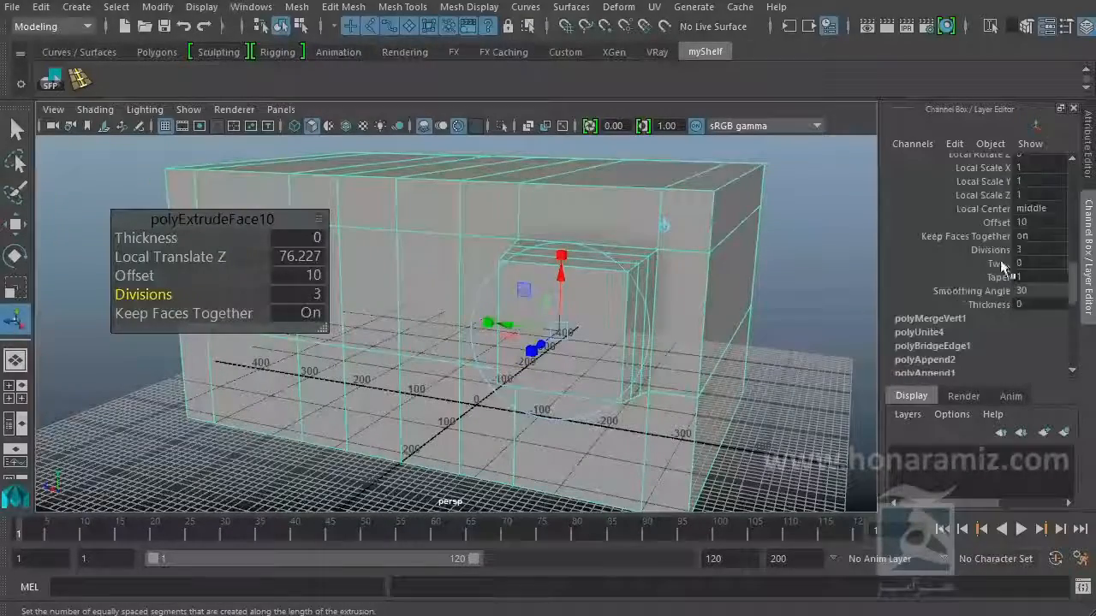
pyautogui.keyDown('alt'); pyautogui.moveTo(555, 285); pyautogui.dragTo(610, 313); pyautogui.keyUp('alt')
pyautogui.keyDown('alt'); pyautogui.moveTo(724, 331); pyautogui.dragTo(663, 345); pyautogui.keyUp('alt')
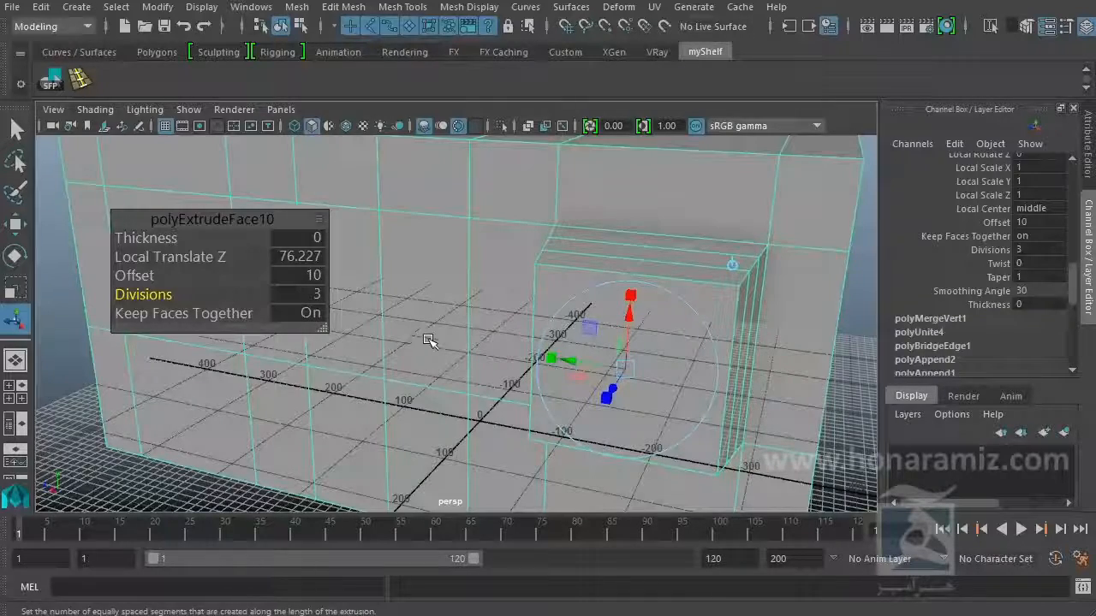
# Step: Undo the window face extrusion with all its settings and clear the selection
pyautogui.hotkey('ctrl', 'z')
pyautogui.hotkey('ctrl', 'z')
pyautogui.hotkey('ctrl', 'z')
pyautogui.hotkey('ctrl', 'z')
pyautogui.hotkey('ctrl', 'z')
pyautogui.hotkey('ctrl', 'z')
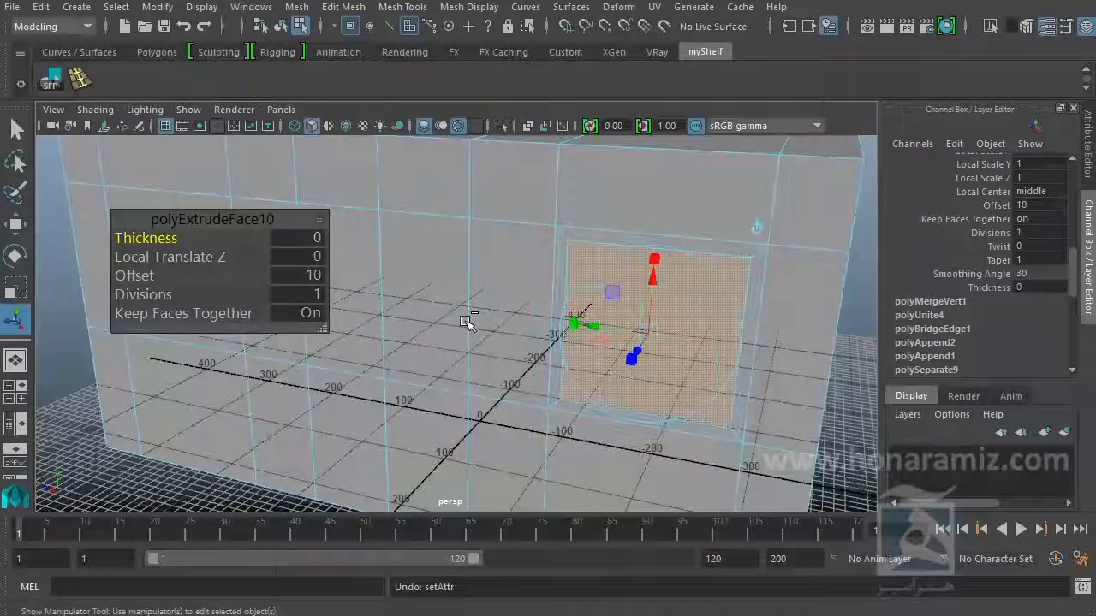
pyautogui.hotkey('ctrl', 'z')
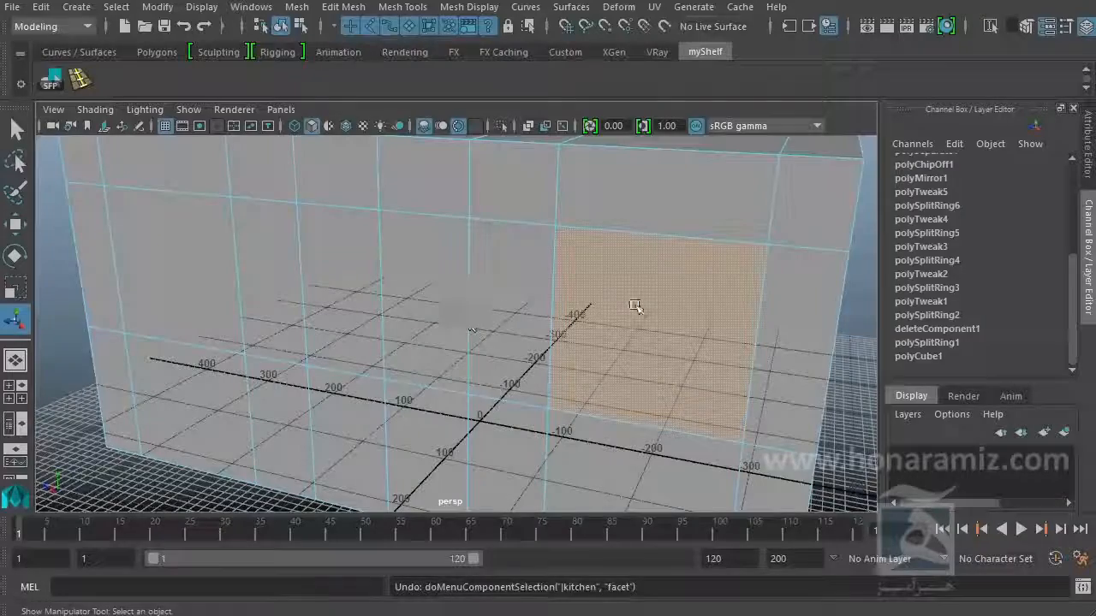
pyautogui.click(419, 299)
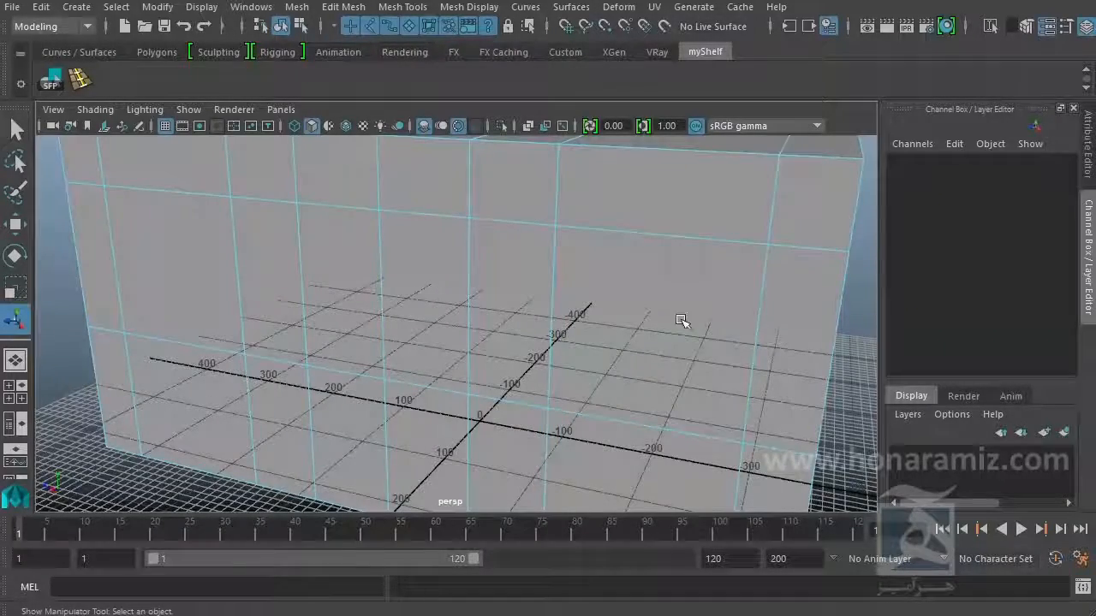
# Step: Select the four adjoining faces that form the door opening in the kitchen's long wall
pyautogui.keyDown('alt'); pyautogui.moveTo(595, 369); pyautogui.dragTo(558, 305); pyautogui.keyUp('alt')
pyautogui.moveTo(558, 306); pyautogui.dragTo(557, 285, button='right')
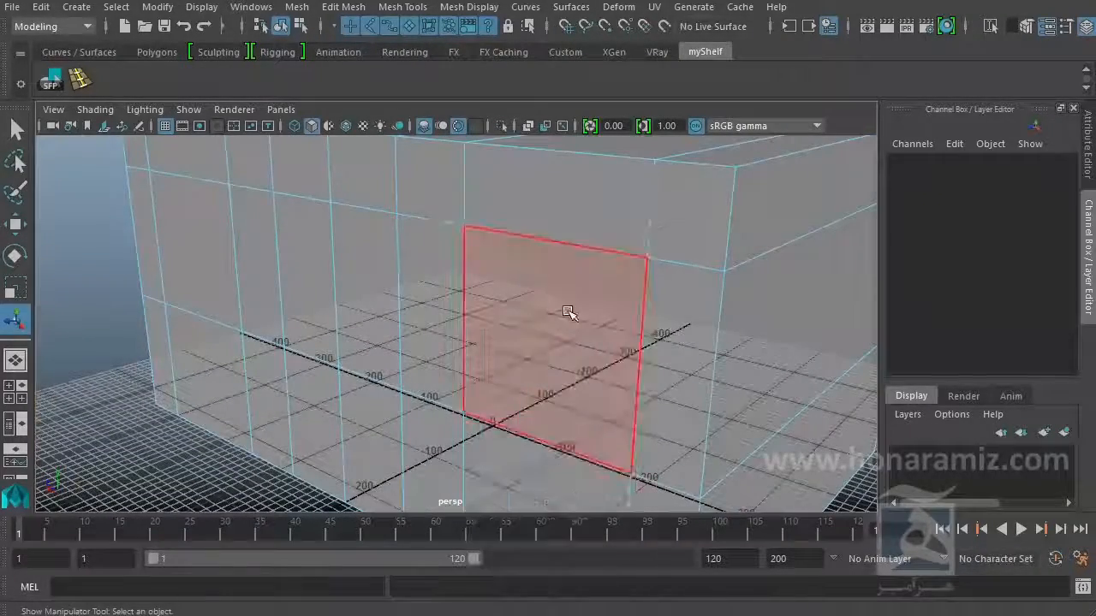
pyautogui.click(599, 338)
pyautogui.press('w')
pyautogui.moveTo(513, 362); pyautogui.dragTo(420, 311)
pyautogui.click(422, 309)
pyautogui.keyDown('shift'); pyautogui.click(504, 301); pyautogui.keyUp('shift')
pyautogui.keyDown('alt'); pyautogui.moveTo(651, 300); pyautogui.dragTo(533, 387); pyautogui.keyUp('alt')
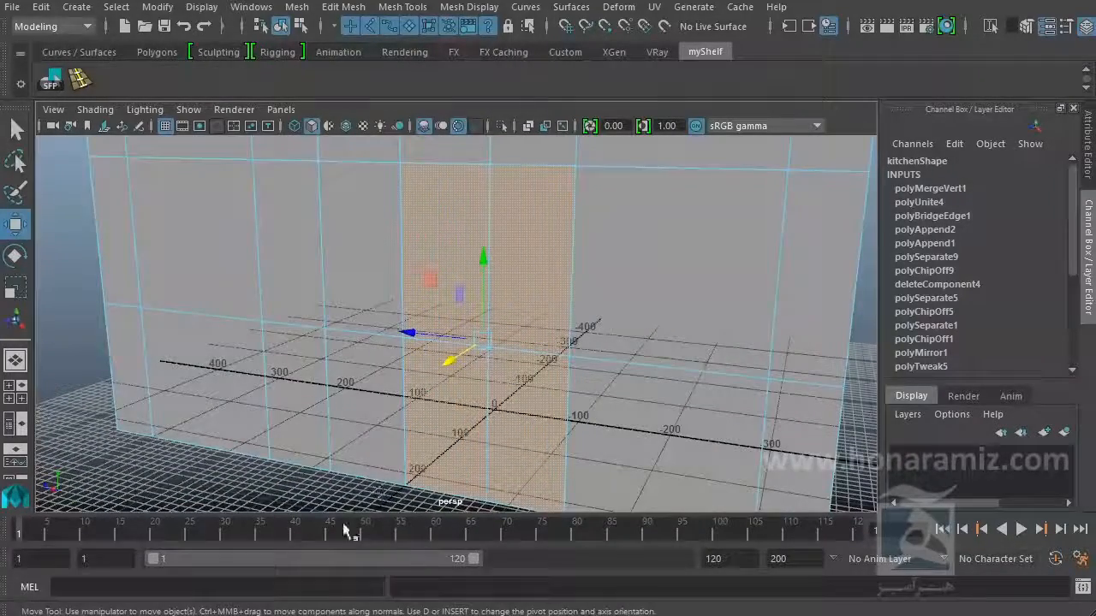
# Step: Extrude the door opening faces together as an inset with an offset of 5
pyautogui.keyDown('shift'); pyautogui.moveTo(526, 245); pyautogui.dragTo(485, 291, button='right'); pyautogui.keyUp('shift')
pyautogui.scroll(1, 523, 359)
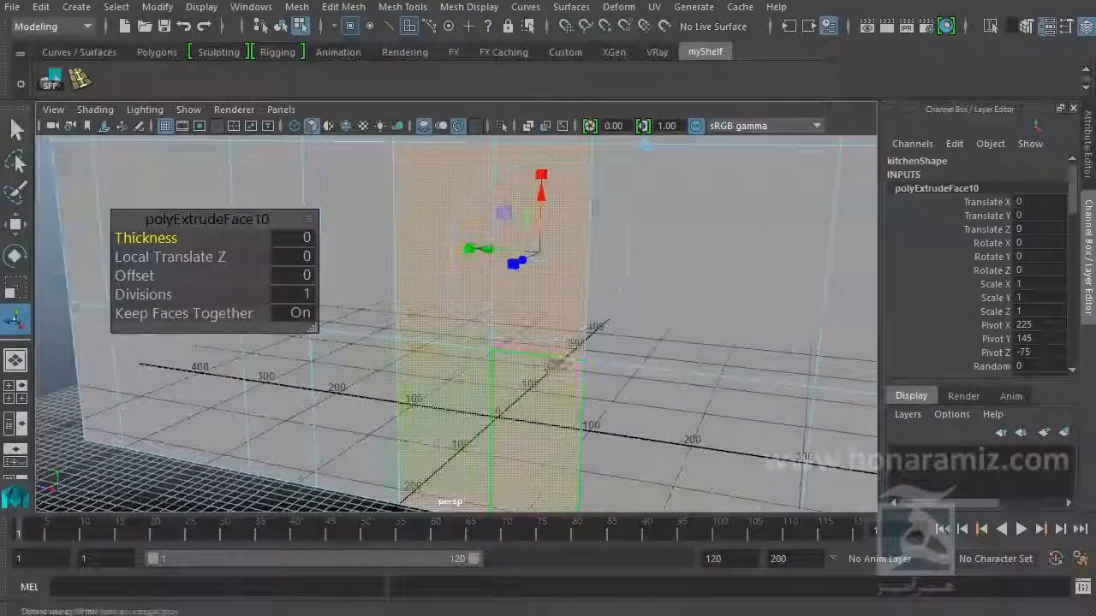
pyautogui.click(302, 275)
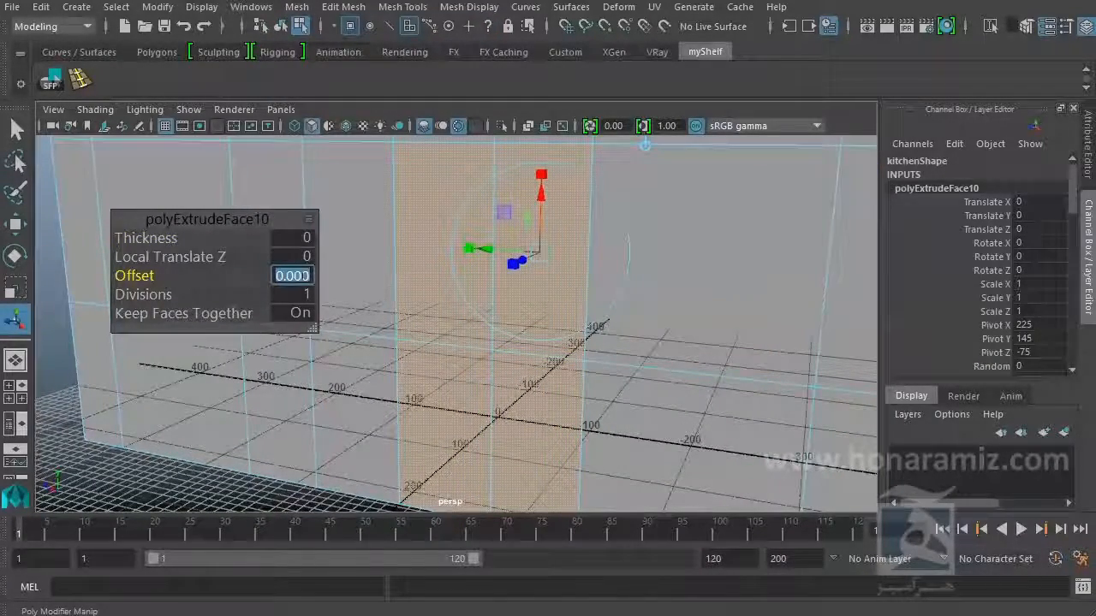
pyautogui.keyDown('alt'); pyautogui.moveTo(522, 295); pyautogui.dragTo(592, 339); pyautogui.keyUp('alt')
pyautogui.scroll(2, 594, 340)
pyautogui.keyDown('alt'); pyautogui.moveTo(597, 339); pyautogui.dragTo(656, 511, button='middle'); pyautogui.keyUp('alt')
pyautogui.scroll(-3, 550, 379)
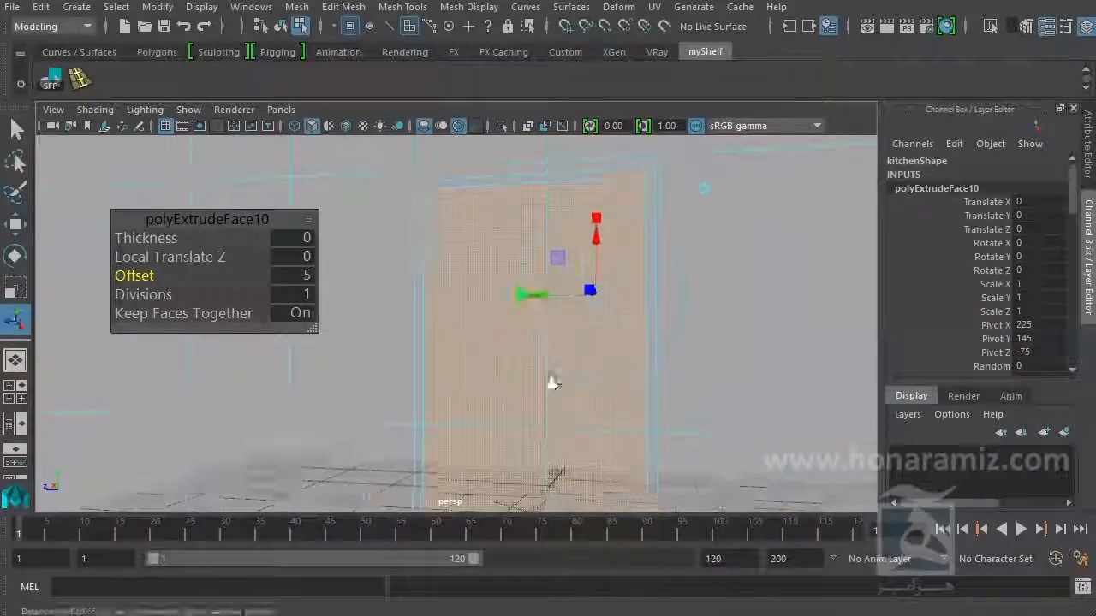
pyautogui.keyDown('alt'); pyautogui.moveTo(551, 379); pyautogui.dragTo(508, 409); pyautogui.keyUp('alt')
pyautogui.keyDown('alt'); pyautogui.moveTo(508, 408); pyautogui.dragTo(554, 304, button='middle'); pyautogui.keyUp('alt')
pyautogui.keyDown('alt'); pyautogui.moveTo(554, 304); pyautogui.dragTo(517, 357); pyautogui.keyUp('alt')
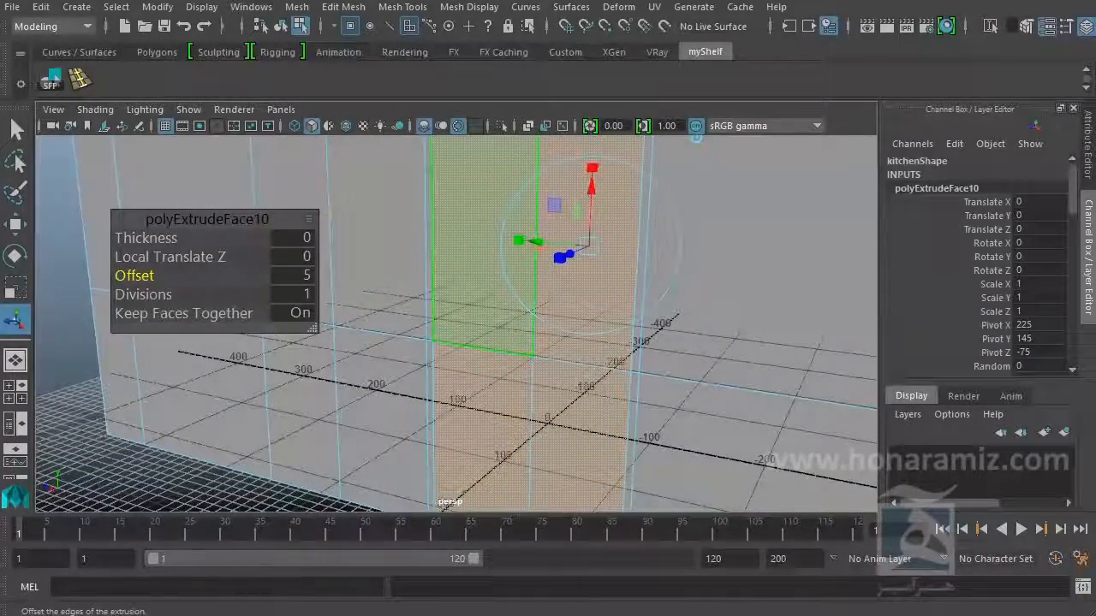
pyautogui.keyDown('alt'); pyautogui.moveTo(461, 262); pyautogui.dragTo(452, 395, button='middle'); pyautogui.keyUp('alt')
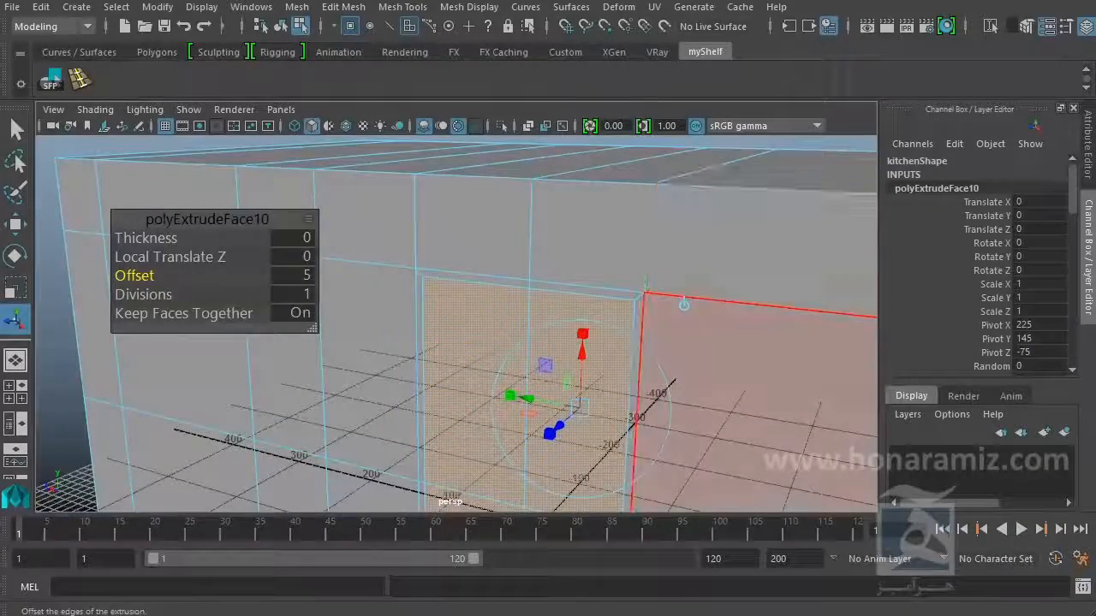
pyautogui.keyDown('alt'); pyautogui.moveTo(693, 277); pyautogui.dragTo(679, 214, button='middle'); pyautogui.keyUp('alt')
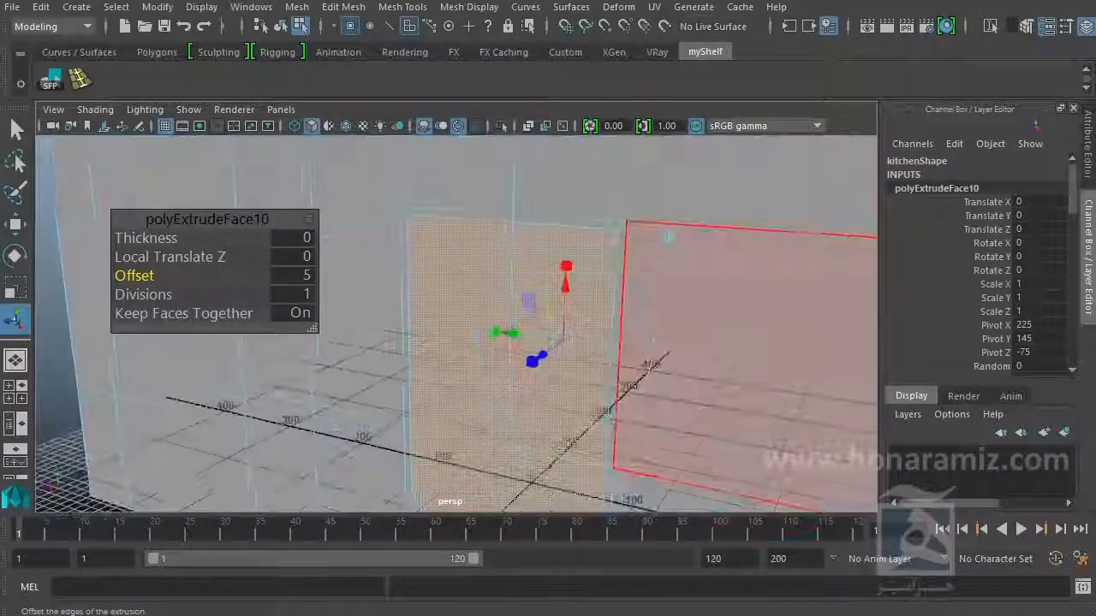
# Step: Finish the extrusion and select the loop of narrow border faces around the door inset
pyautogui.rightClick(753, 234)
pyautogui.click(796, 209)
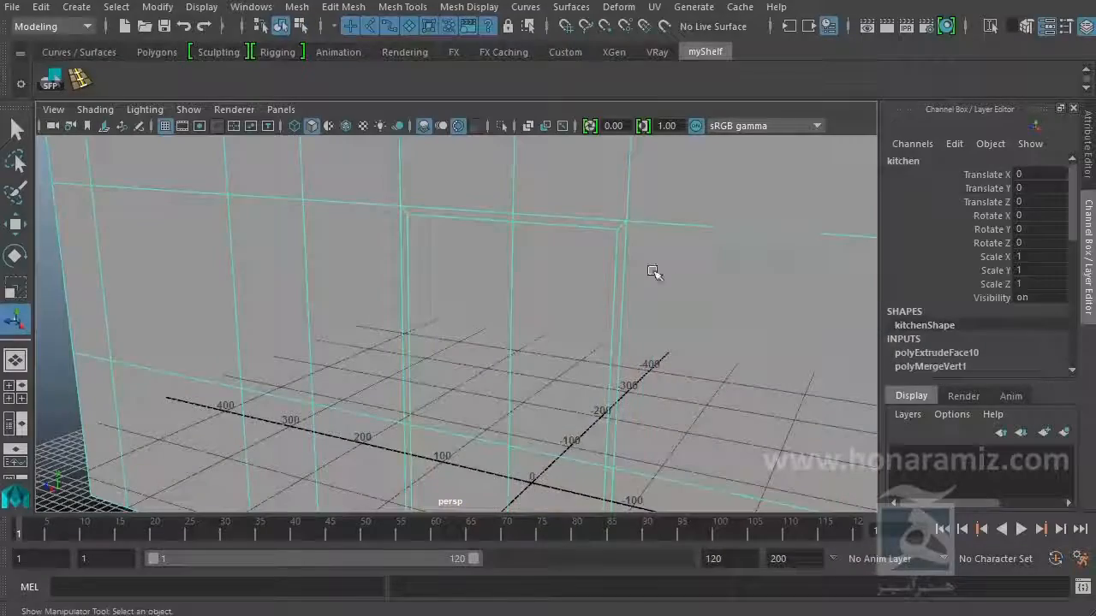
pyautogui.keyDown('alt'); pyautogui.moveTo(608, 267); pyautogui.dragTo(665, 330); pyautogui.keyUp('alt')
pyautogui.rightClick(573, 216)
pyautogui.click(587, 259)
pyautogui.click(642, 281)
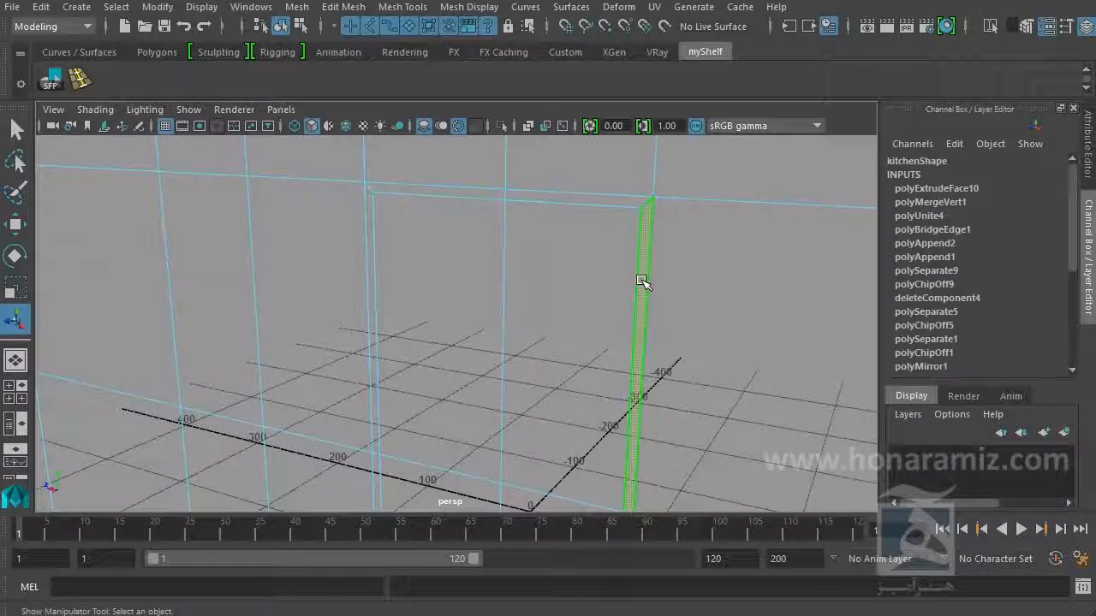
pyautogui.keyDown('shift'); pyautogui.doubleClick(603, 203); pyautogui.keyUp('shift')
# Step: Extract the selected border faces from the kitchen mesh as a separate door frame
pyautogui.keyDown('alt'); pyautogui.moveTo(707, 317); pyautogui.dragTo(520, 221, button='right'); pyautogui.keyUp('alt')
pyautogui.keyDown('alt'); pyautogui.moveTo(520, 221); pyautogui.dragTo(516, 188, button='middle'); pyautogui.keyUp('alt')
pyautogui.keyDown('alt'); pyautogui.moveTo(516, 188); pyautogui.dragTo(668, 230, button='right'); pyautogui.keyUp('alt')
pyautogui.keyDown('alt'); pyautogui.moveTo(575, 285); pyautogui.dragTo(609, 282); pyautogui.keyUp('alt')
pyautogui.keyDown('alt'); pyautogui.moveTo(609, 282); pyautogui.dragTo(607, 332, button='middle'); pyautogui.keyUp('alt')
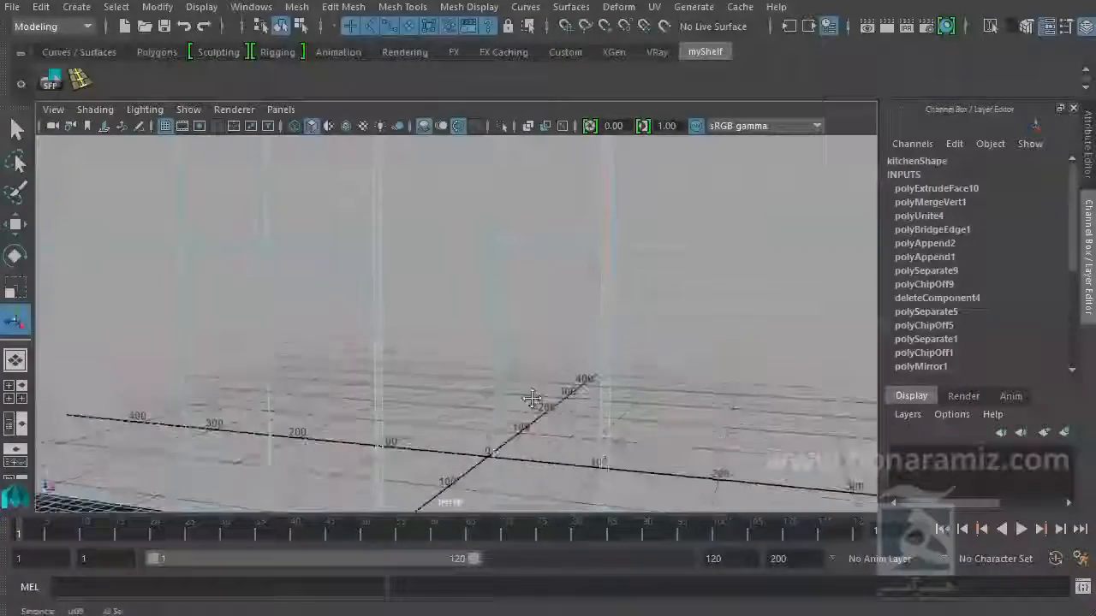
pyautogui.keyDown('alt'); pyautogui.moveTo(610, 318); pyautogui.dragTo(514, 272, button='right'); pyautogui.keyUp('alt')
pyautogui.keyDown('alt'); pyautogui.moveTo(513, 271); pyautogui.dragTo(494, 282); pyautogui.keyUp('alt')
pyautogui.keyDown('alt'); pyautogui.moveTo(494, 282); pyautogui.dragTo(617, 299, button='right'); pyautogui.keyUp('alt')
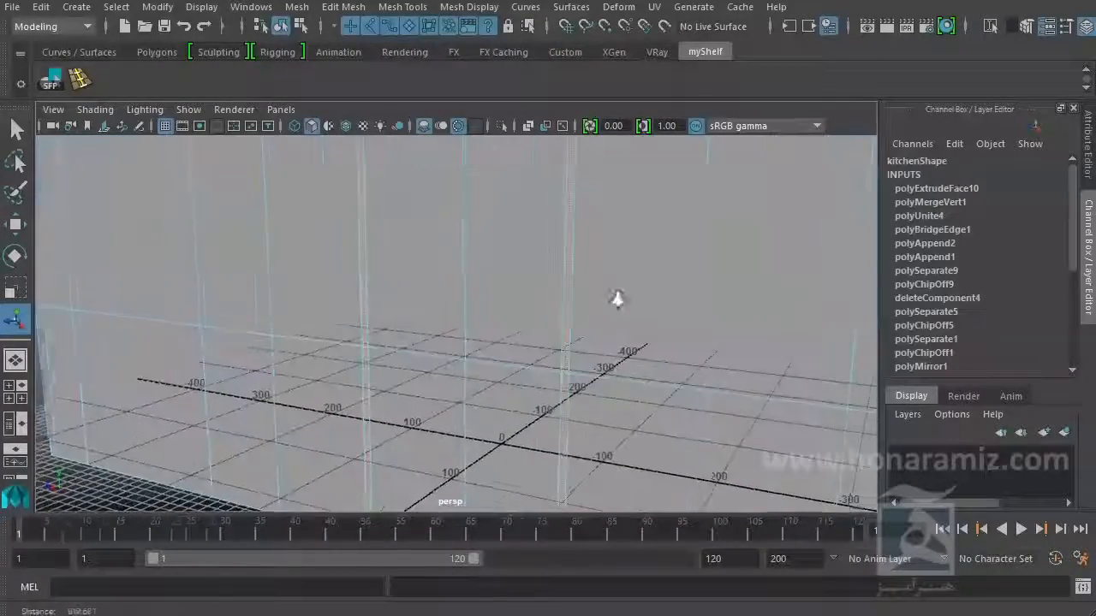
pyautogui.click(343, 8)
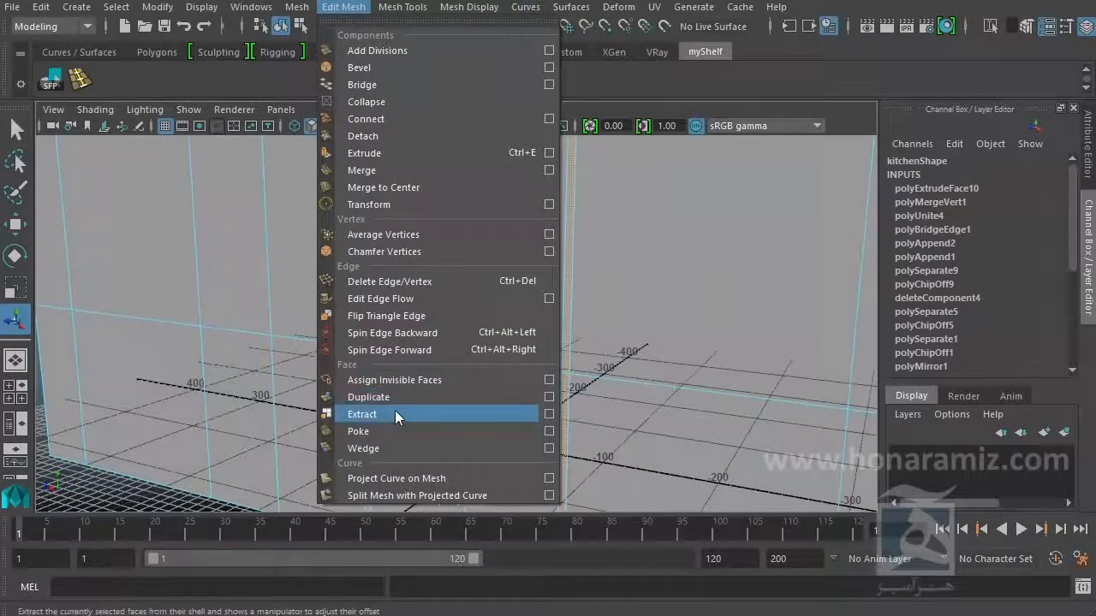
pyautogui.click(361, 413)
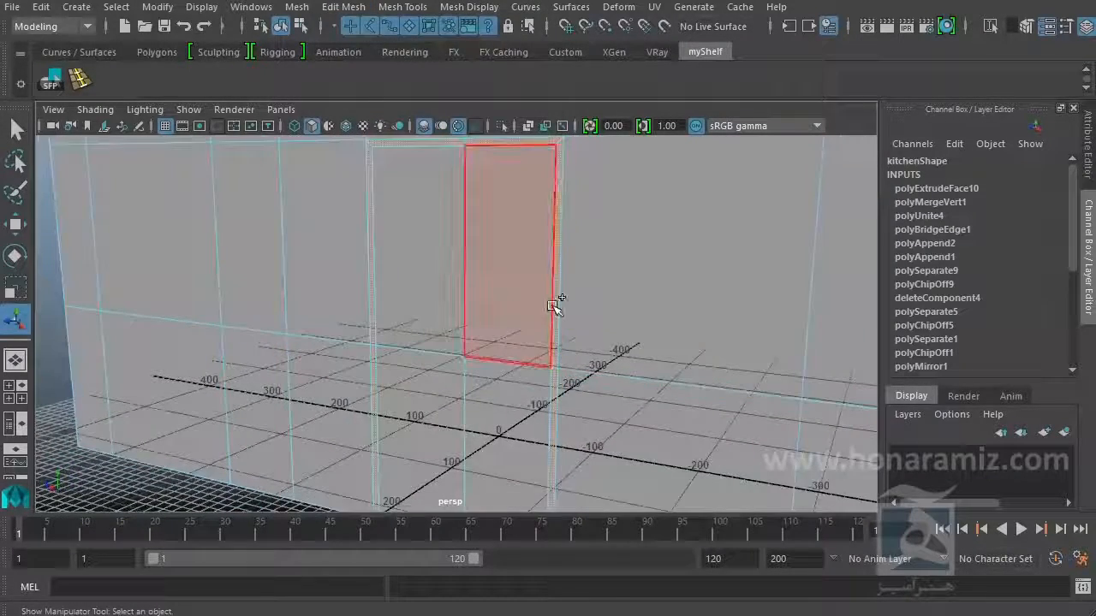
pyautogui.keyDown('shift'); pyautogui.moveTo(553, 305); pyautogui.dragTo(557, 460, button='right'); pyautogui.keyUp('shift')
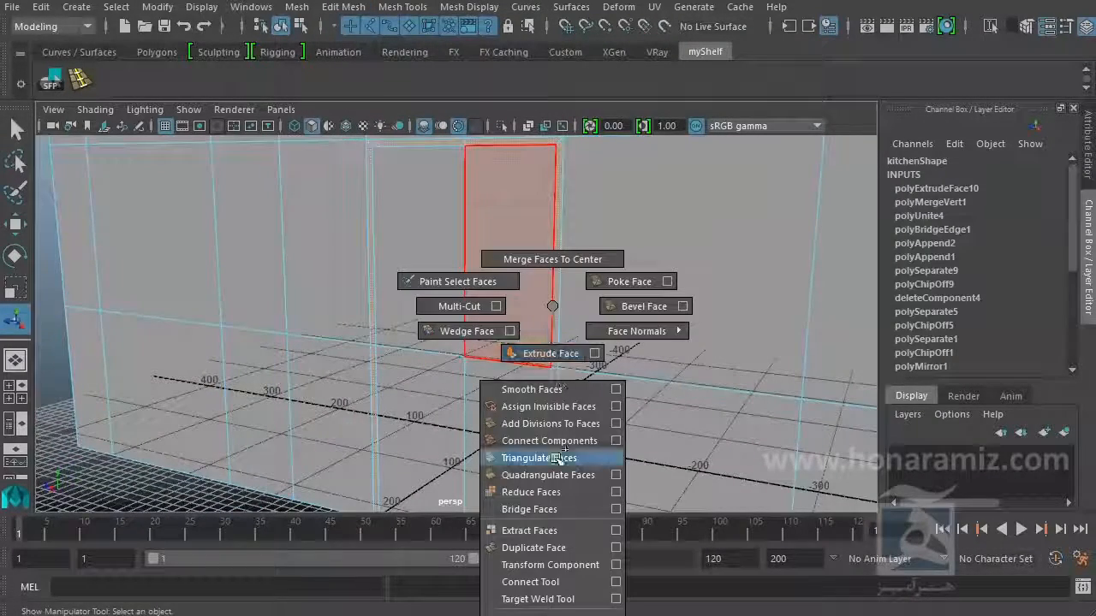
pyautogui.keyDown('shift'); pyautogui.moveTo(564, 531); pyautogui.dragTo(564, 532, button='right'); pyautogui.keyUp('shift')
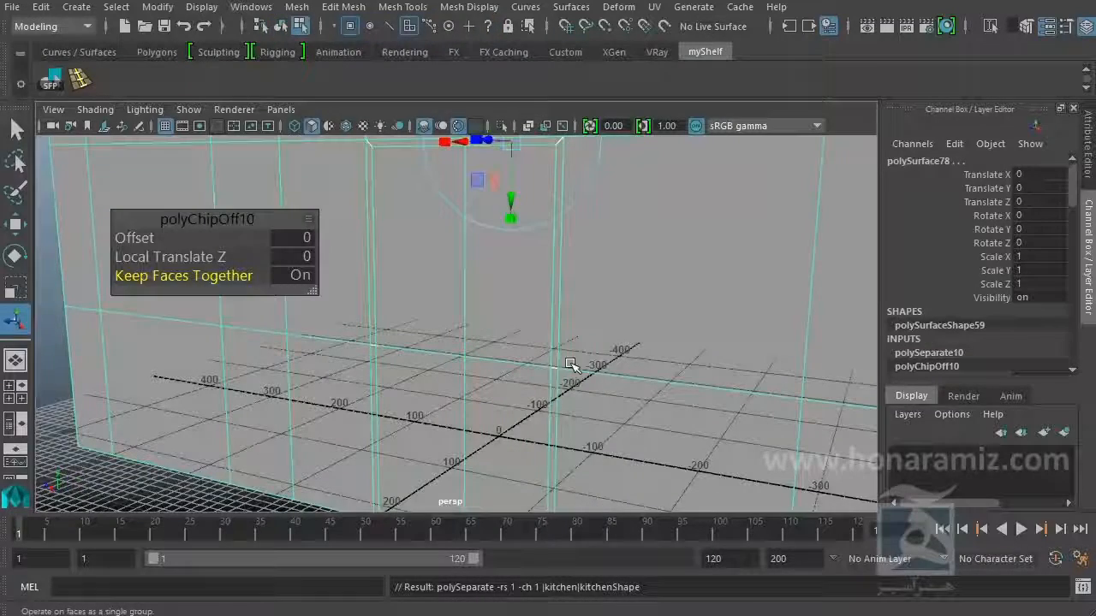
# Step: Return to object mode and select the main room mesh separated from the door frame
pyautogui.scroll(1, 574, 347)
pyautogui.moveTo(675, 234); pyautogui.dragTo(742, 203, button='right')
pyautogui.click(614, 271)
pyautogui.click(572, 257)
pyautogui.keyDown('alt'); pyautogui.moveTo(713, 312); pyautogui.dragTo(519, 302, button='right'); pyautogui.keyUp('alt')
pyautogui.click(480, 289)
pyautogui.keyDown('alt'); pyautogui.moveTo(621, 280); pyautogui.dragTo(662, 331, button='right'); pyautogui.keyUp('alt')
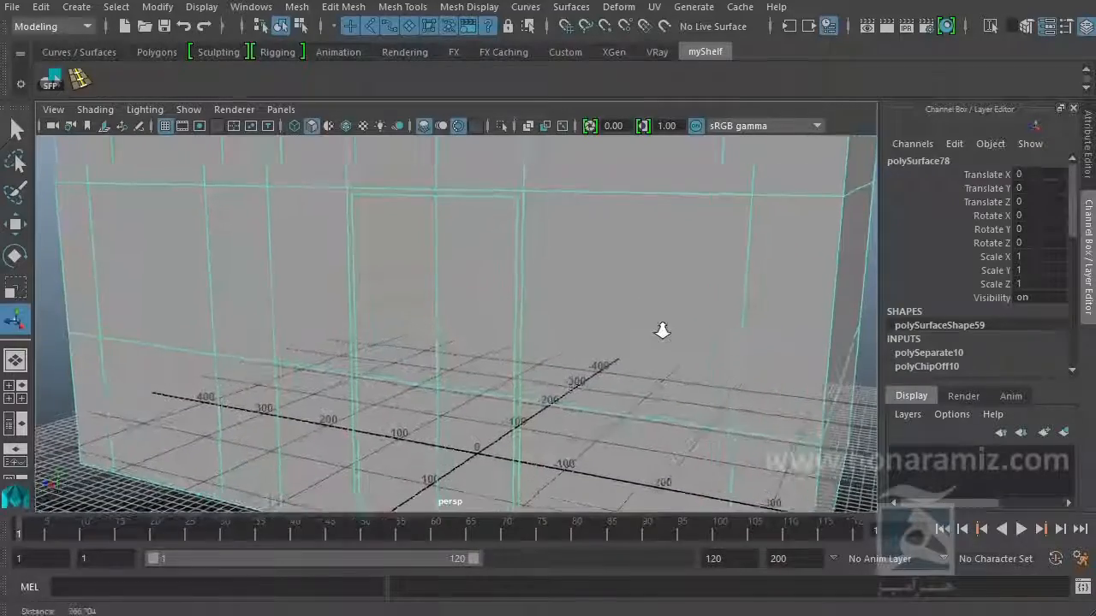
# Step: Try moving the room mesh along X to about -407 to check its separation from the door frame, and undo the move
pyautogui.press('w')
pyautogui.press('f')
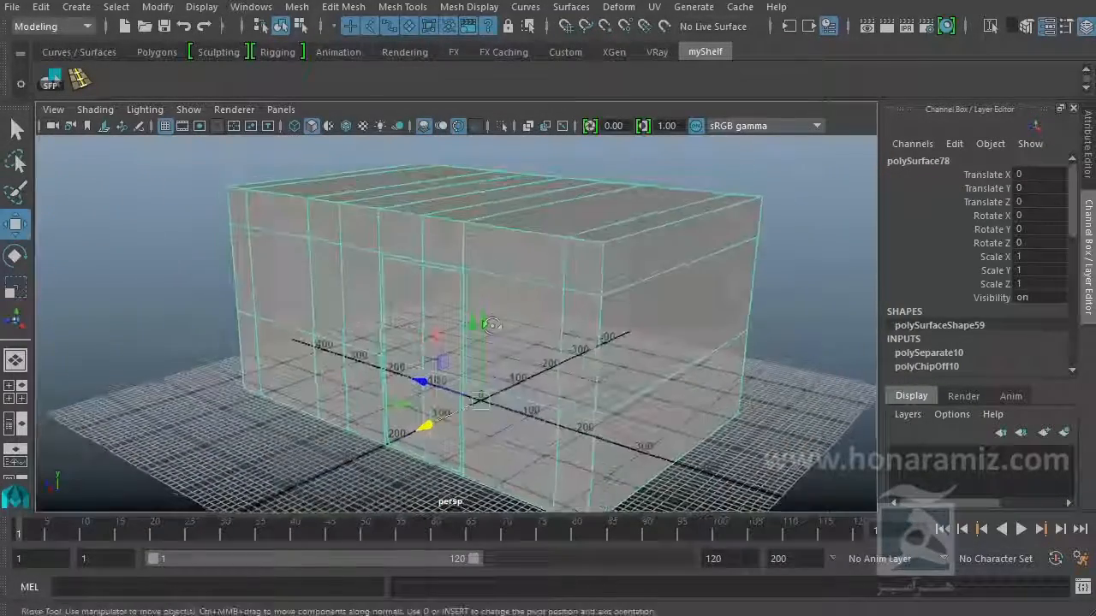
pyautogui.moveTo(428, 425); pyautogui.dragTo(573, 368)
pyautogui.keyDown('alt'); pyautogui.moveTo(459, 402); pyautogui.dragTo(400, 433); pyautogui.keyUp('alt')
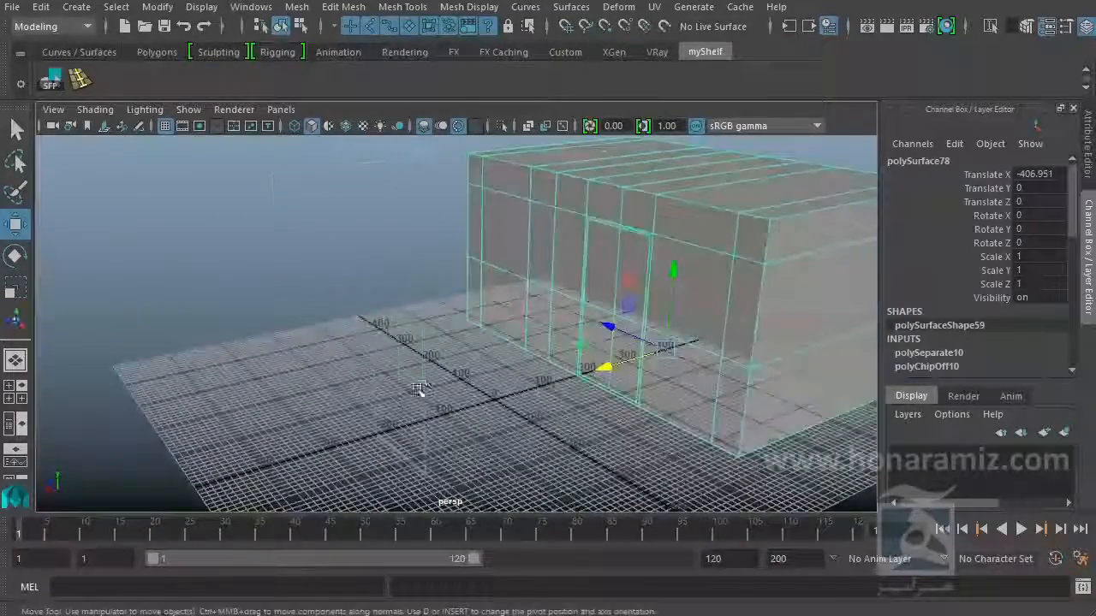
pyautogui.hotkey('ctrl', 'z')
# Step: Select the four faces inside the door frame and extract them from the room mesh as a separate door panel
pyautogui.keyDown('alt'); pyautogui.moveTo(491, 410); pyautogui.dragTo(520, 398, button='right'); pyautogui.keyUp('alt')
pyautogui.keyDown('alt'); pyautogui.moveTo(521, 398); pyautogui.dragTo(582, 391); pyautogui.keyUp('alt')
pyautogui.keyDown('alt'); pyautogui.moveTo(467, 369); pyautogui.dragTo(486, 370); pyautogui.keyUp('alt')
pyautogui.moveTo(428, 234); pyautogui.dragTo(428, 282, button='right')
pyautogui.click(465, 269)
pyautogui.keyDown('shift'); pyautogui.click(377, 291); pyautogui.keyUp('shift')
pyautogui.keyDown('shift'); pyautogui.click(384, 412); pyautogui.keyUp('shift')
pyautogui.keyDown('shift'); pyautogui.click(444, 413); pyautogui.keyUp('shift')
pyautogui.keyDown('alt'); pyautogui.moveTo(567, 364); pyautogui.dragTo(452, 330, button='right'); pyautogui.keyUp('alt')
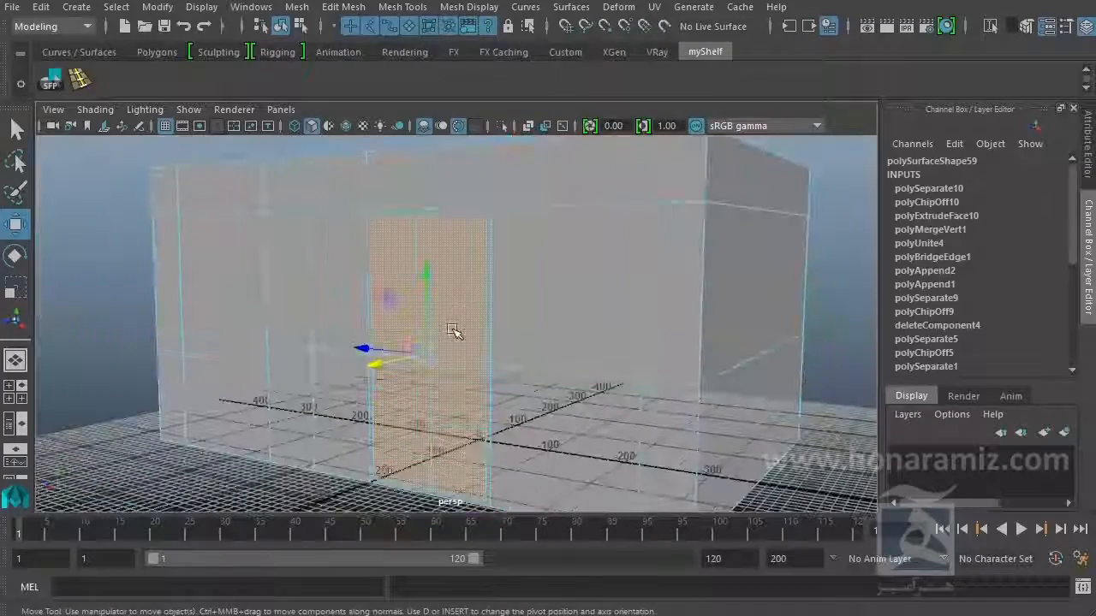
pyautogui.click(358, 8)
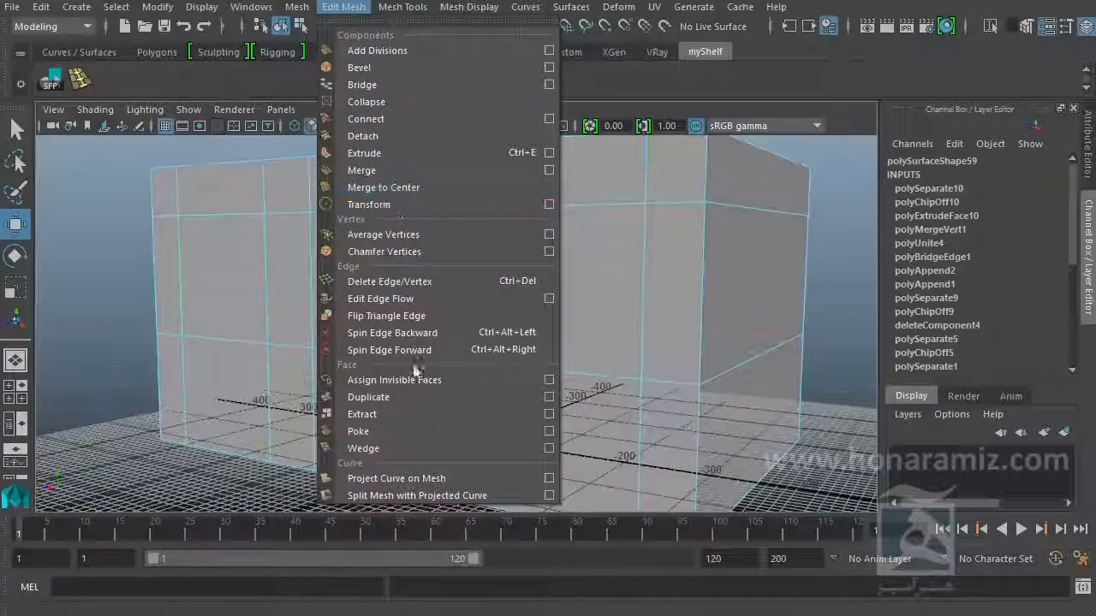
pyautogui.click(416, 413)
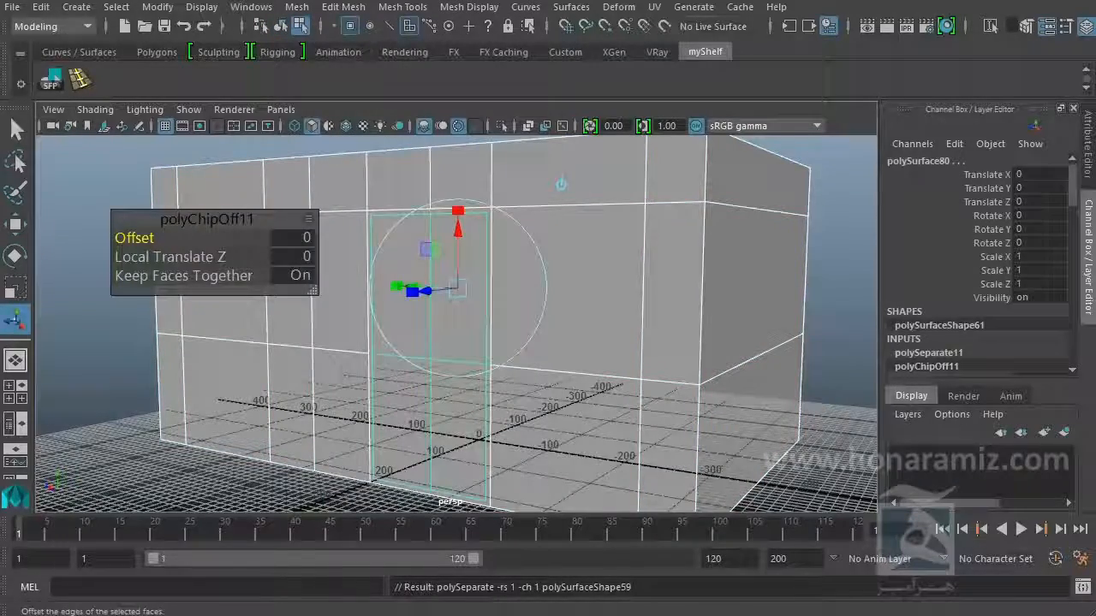
# Step: Try adjusting the Local Translate Z of the door face extraction and undo the change
pyautogui.scroll(2, 360, 313)
pyautogui.moveTo(134, 238); pyautogui.dragTo(120, 264)
pyautogui.hotkey('ctrl', 'z')
pyautogui.hotkey('ctrl', 'z')
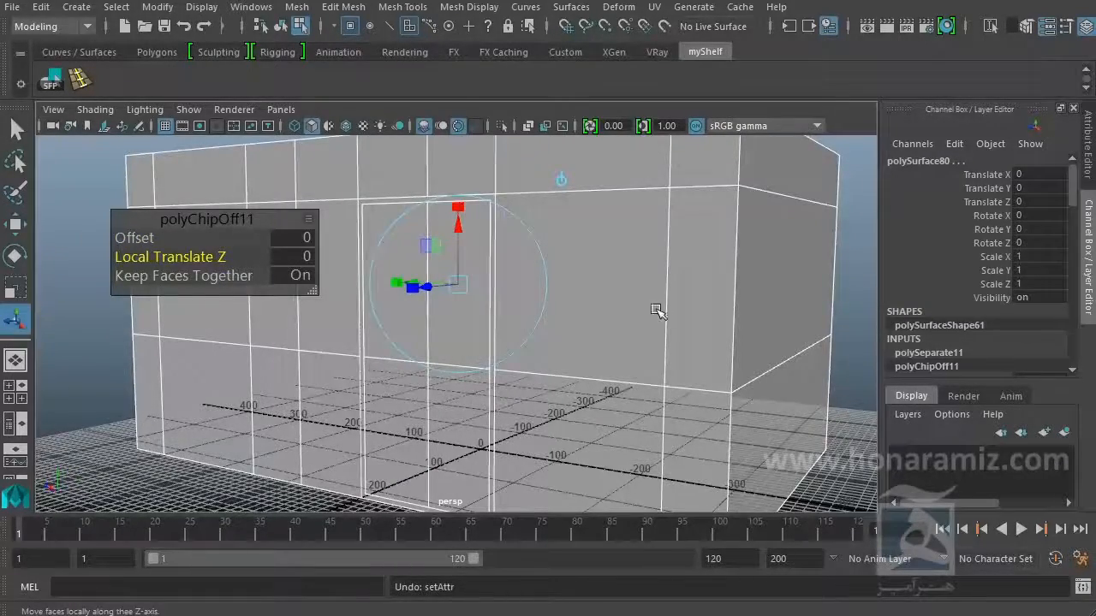
# Step: Return to object mode, select the main room mesh, and rename it kitchen
pyautogui.keyDown('alt'); pyautogui.moveTo(656, 311); pyautogui.dragTo(506, 320, button='right'); pyautogui.keyUp('alt')
pyautogui.keyDown('alt'); pyautogui.moveTo(506, 320); pyautogui.dragTo(604, 325); pyautogui.keyUp('alt')
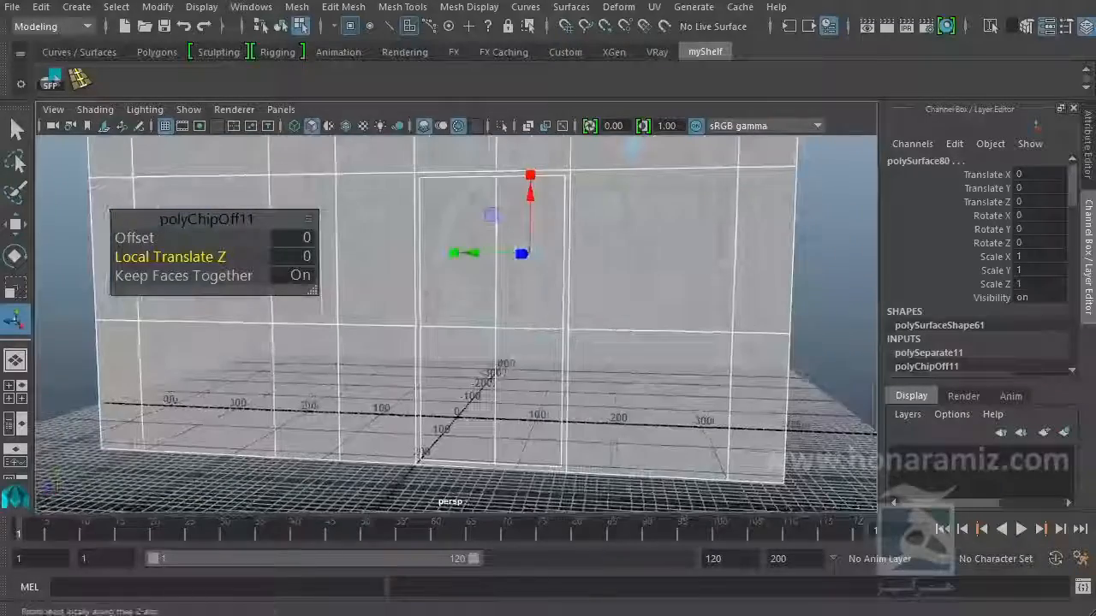
pyautogui.moveTo(620, 235); pyautogui.dragTo(718, 201, button='right')
pyautogui.keyDown('alt'); pyautogui.moveTo(661, 319); pyautogui.dragTo(688, 343, button='right'); pyautogui.keyUp('alt')
pyautogui.keyDown('alt'); pyautogui.moveTo(687, 343); pyautogui.dragTo(629, 354); pyautogui.keyUp('alt')
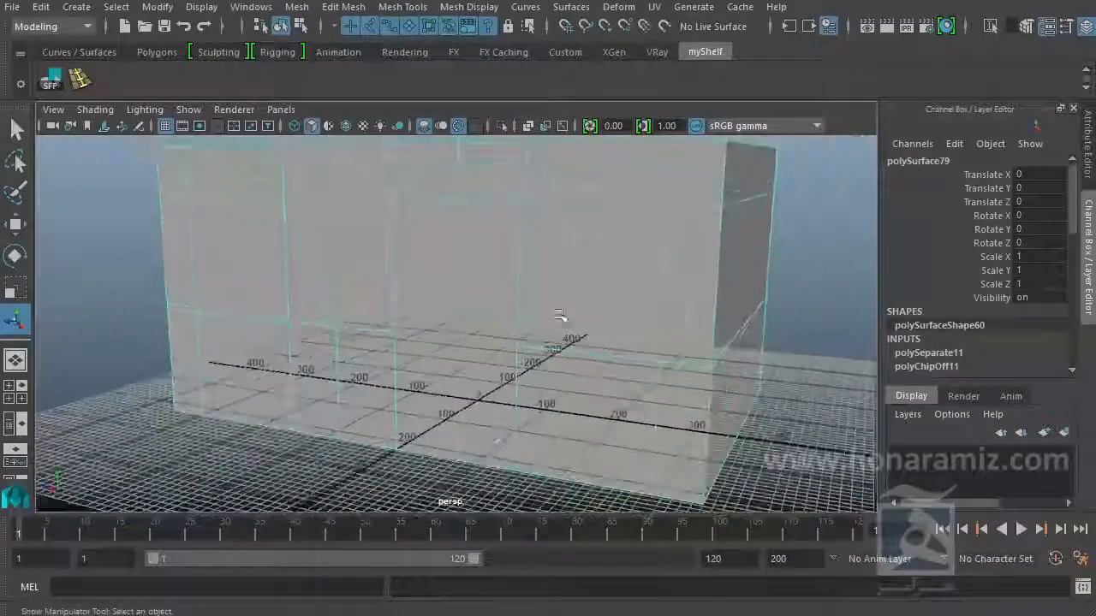
pyautogui.doubleClick(957, 160)
pyautogui.write('kitchen')
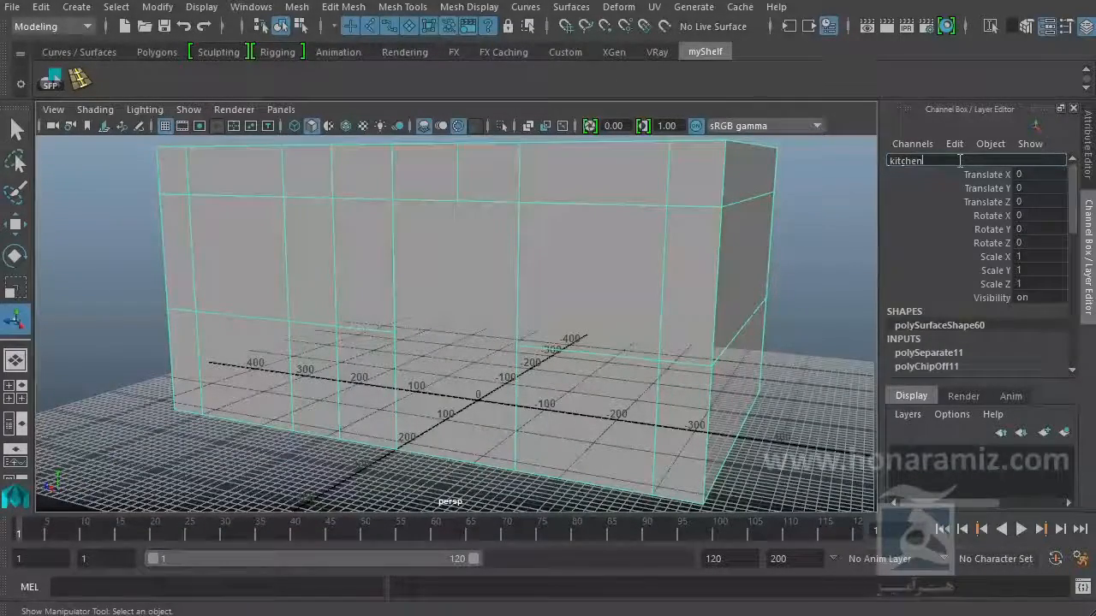
pyautogui.press('Return')
# Step: Select the extracted door panel and rename it door
pyautogui.click(508, 267)
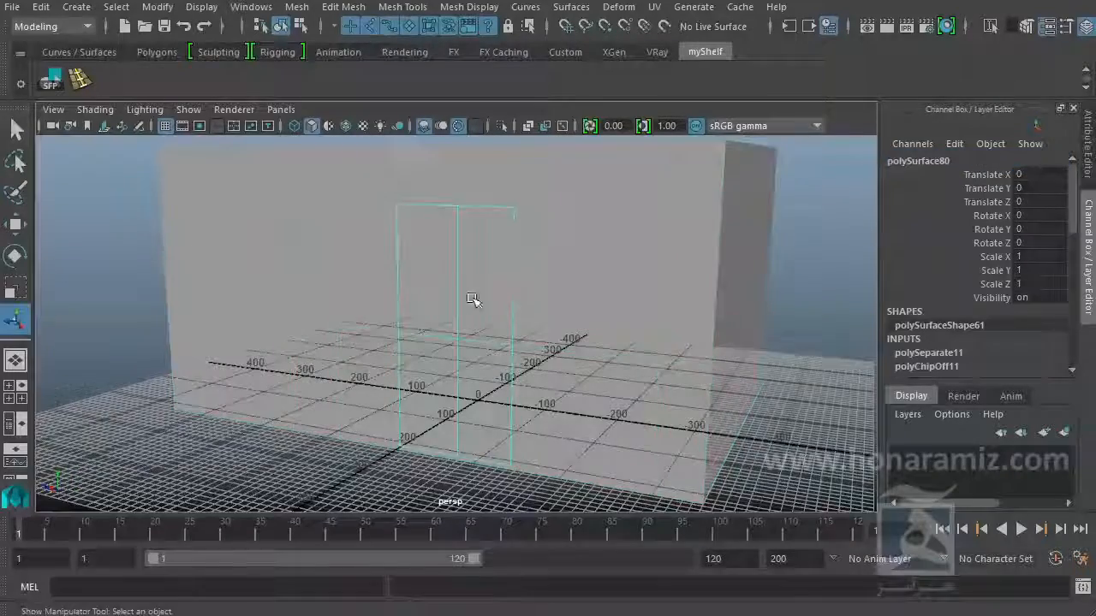
pyautogui.press('f')
pyautogui.doubleClick(939, 160)
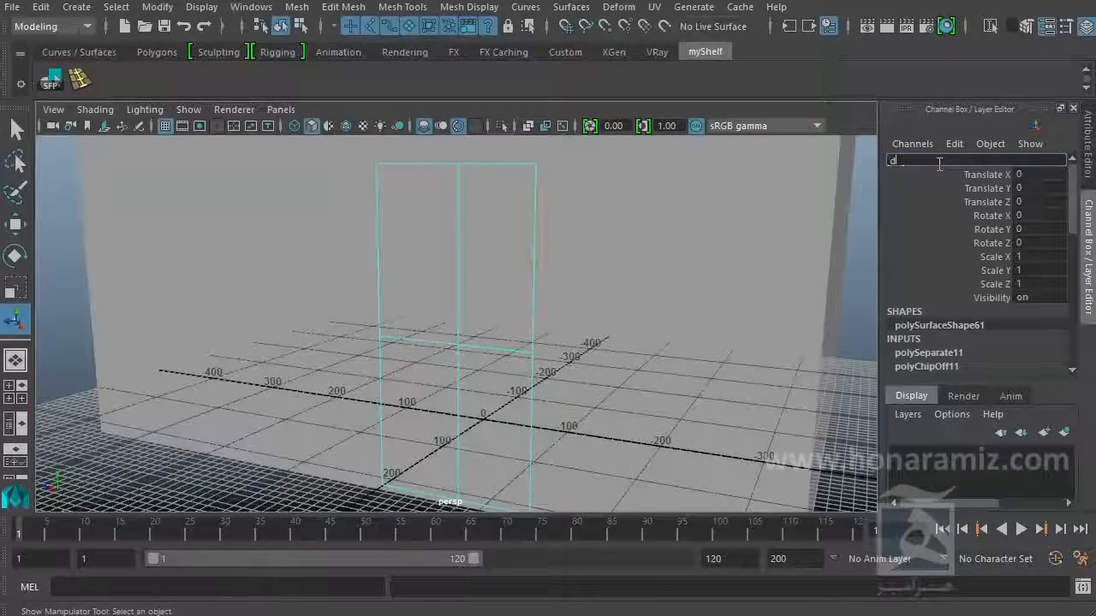
pyautogui.press('Return')
# Step: Select the narrow frame mesh around the door and rename it kom
pyautogui.scroll(2, 592, 256)
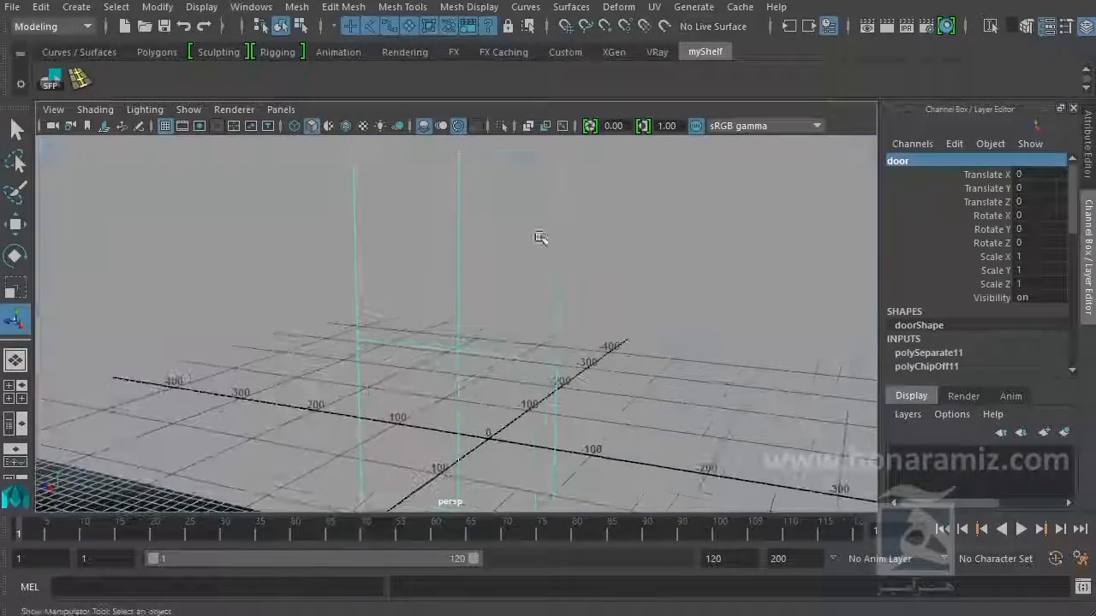
pyautogui.keyDown('shift'); pyautogui.moveTo(660, 291); pyautogui.dragTo(616, 311); pyautogui.keyUp('shift')
pyautogui.keyDown('ctrl'); pyautogui.click(505, 291); pyautogui.keyUp('ctrl')
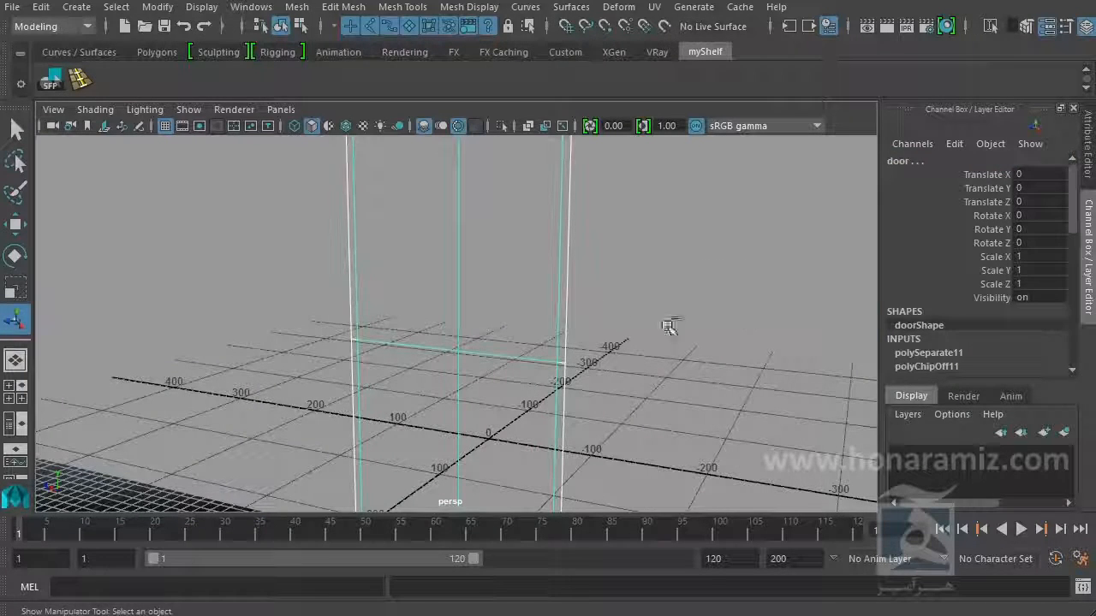
pyautogui.click(567, 347)
pyautogui.doubleClick(939, 162)
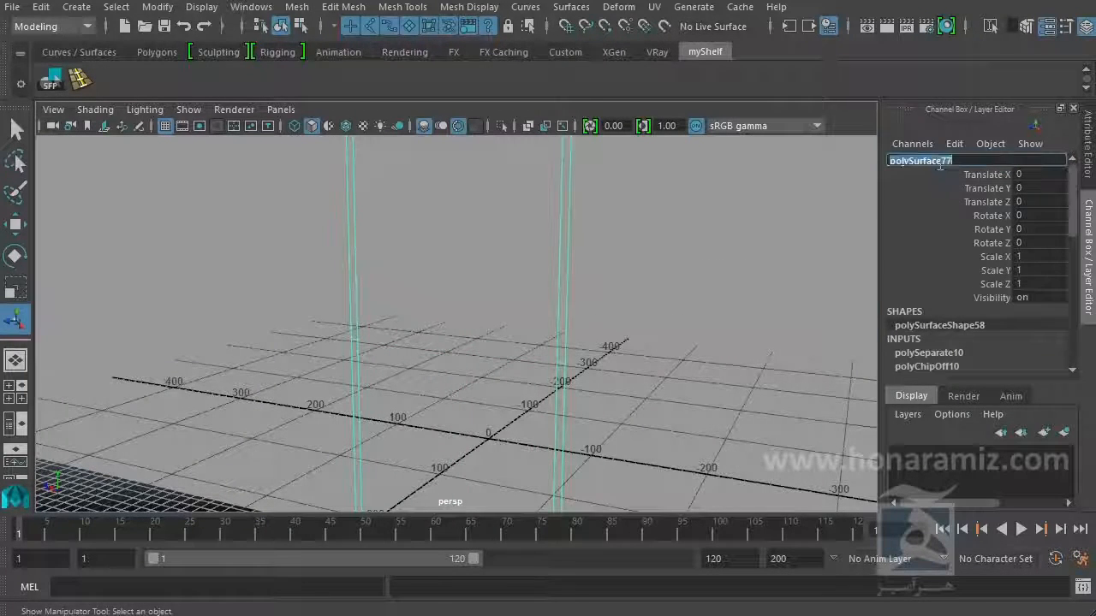
pyautogui.press('BackSpace')
pyautogui.write('kom')
pyautogui.press('Return')
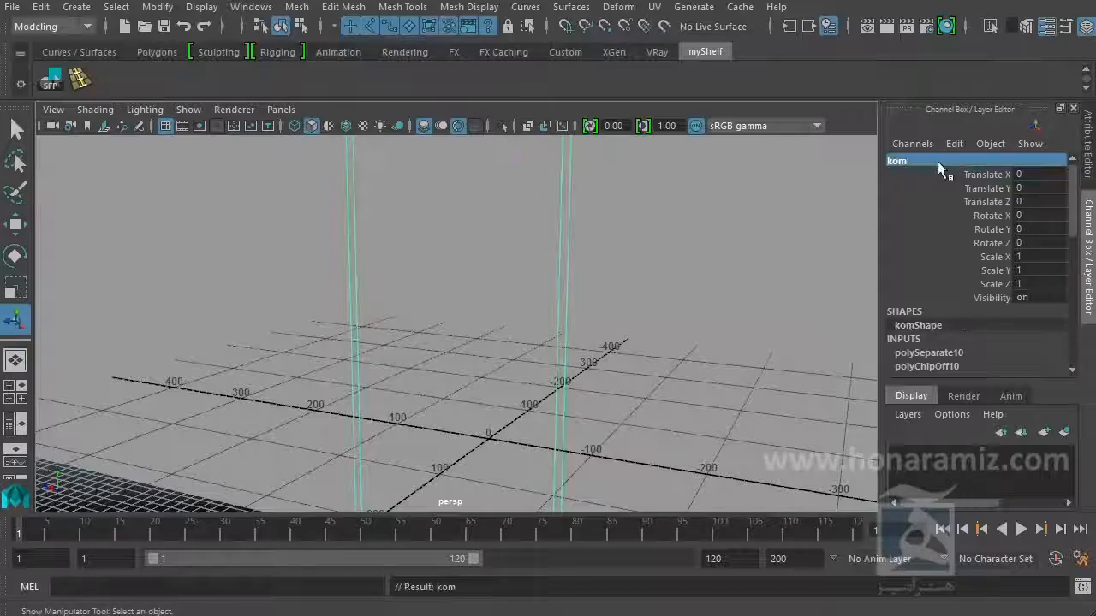
# Step: Examine the door frame mesh and look through its list of construction history nodes
pyautogui.keyDown('alt'); pyautogui.moveTo(750, 335); pyautogui.dragTo(474, 286, button='right'); pyautogui.keyUp('alt')
pyautogui.keyDown('alt'); pyautogui.moveTo(474, 286); pyautogui.dragTo(476, 356); pyautogui.keyUp('alt')
pyautogui.keyDown('alt'); pyautogui.moveTo(476, 356); pyautogui.dragTo(587, 338, button='right'); pyautogui.keyUp('alt')
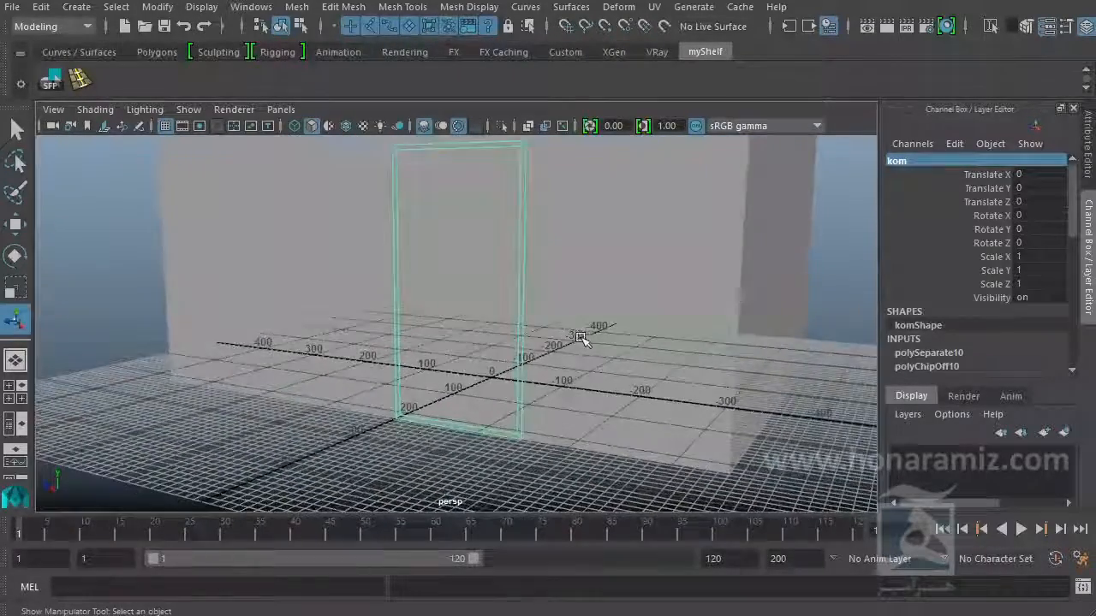
pyautogui.keyDown('alt'); pyautogui.moveTo(527, 339); pyautogui.dragTo(524, 399, button='middle'); pyautogui.keyUp('alt')
pyautogui.keyDown('alt'); pyautogui.moveTo(524, 399); pyautogui.dragTo(561, 407, button='right'); pyautogui.keyUp('alt')
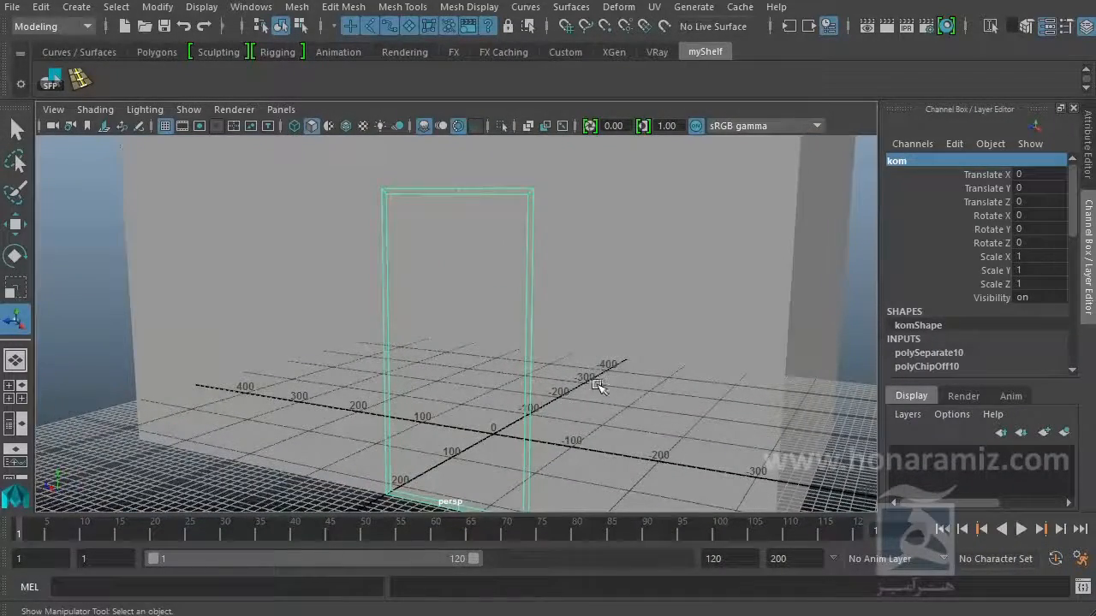
pyautogui.keyDown('alt'); pyautogui.moveTo(597, 385); pyautogui.dragTo(533, 329, button='middle'); pyautogui.keyUp('alt')
pyautogui.keyDown('alt'); pyautogui.moveTo(476, 234); pyautogui.dragTo(478, 293, button='middle'); pyautogui.keyUp('alt')
pyautogui.scroll(-3, 950, 269)
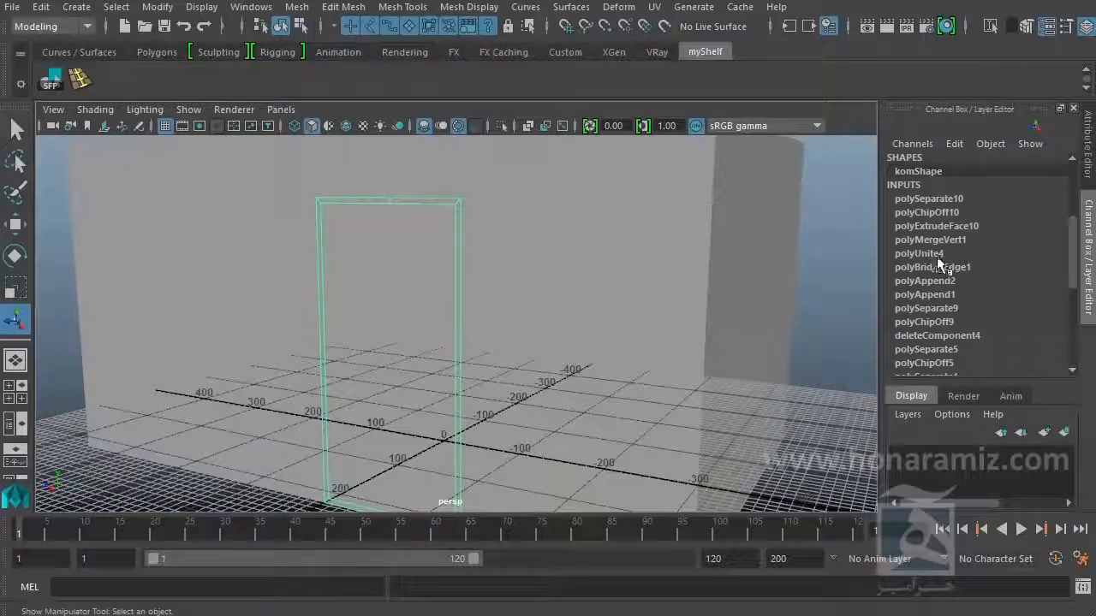
pyautogui.scroll(-5, 963, 244)
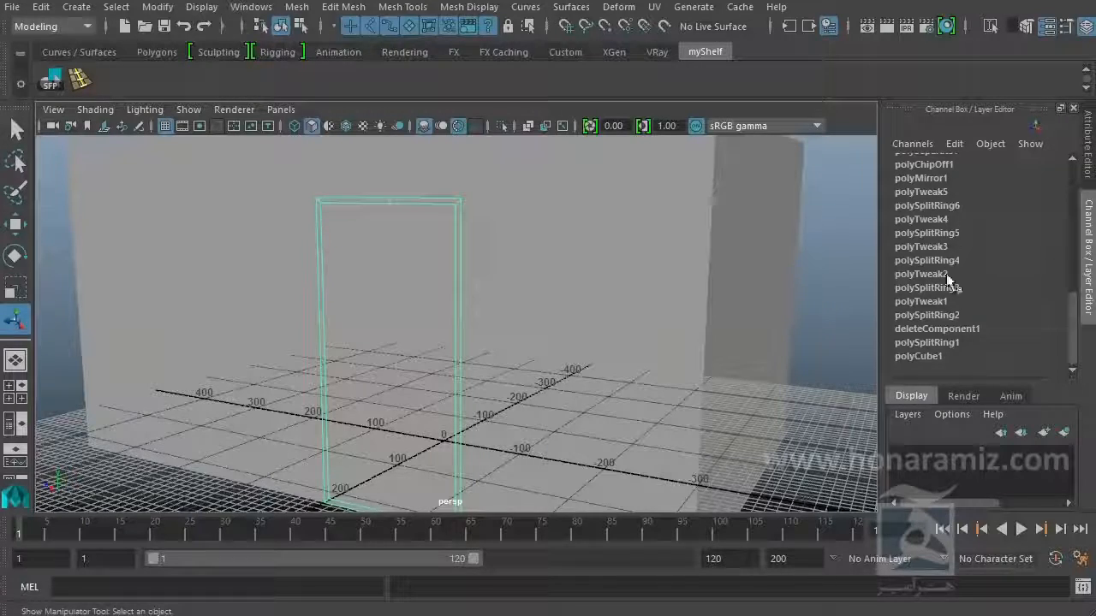
pyautogui.scroll(10, 948, 280)
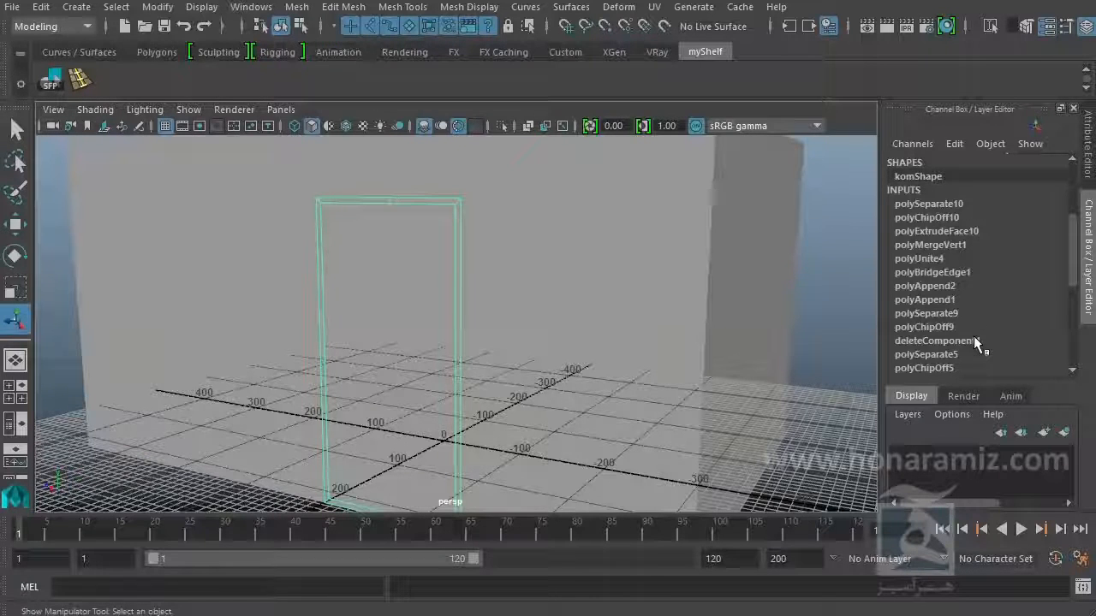
# Step: Add the Delete History command to the custom shelf and clear the kitchen mesh's construction history
pyautogui.click(659, 328)
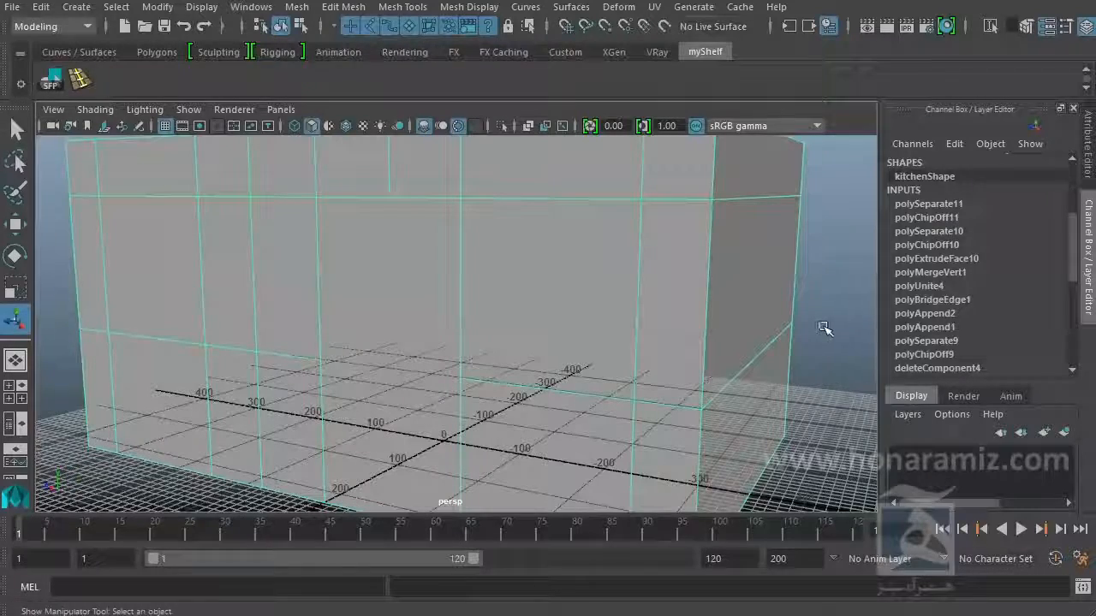
pyautogui.click(42, 8)
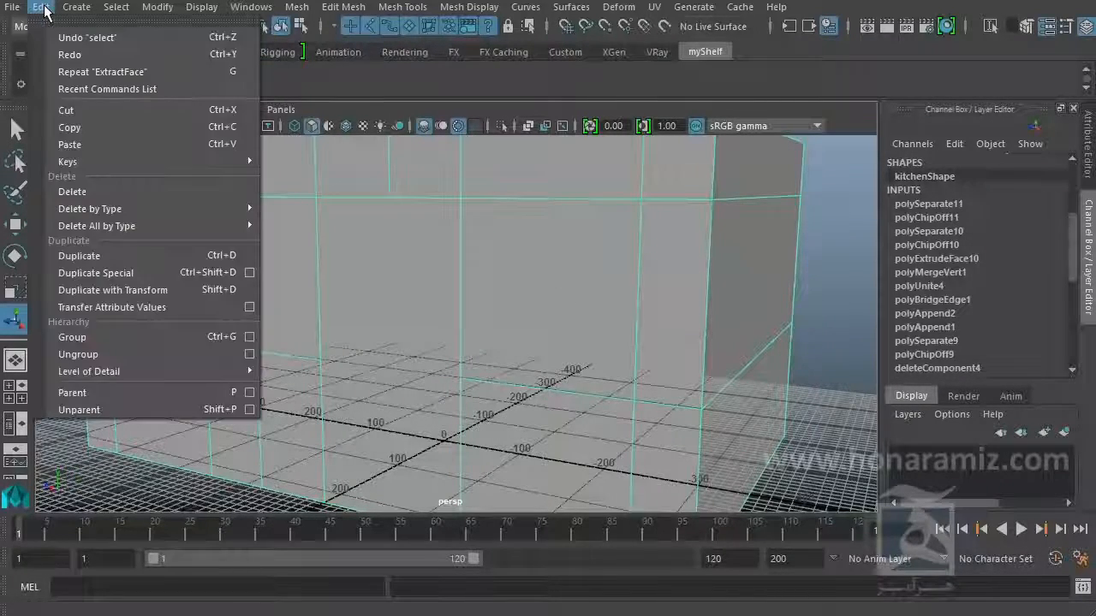
pyautogui.moveTo(138, 214)
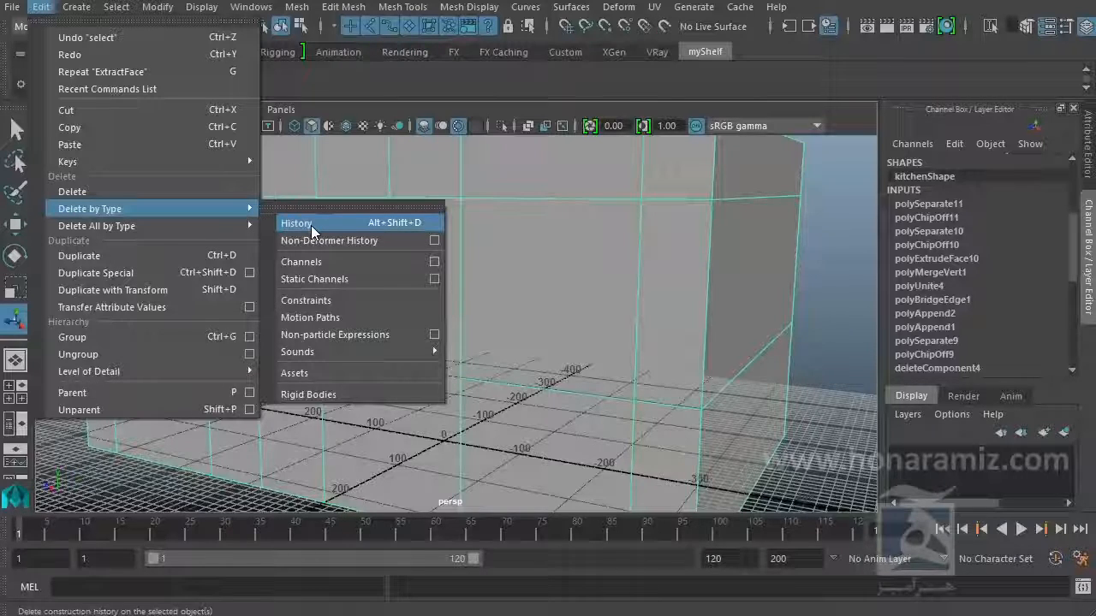
pyautogui.click(335, 98)
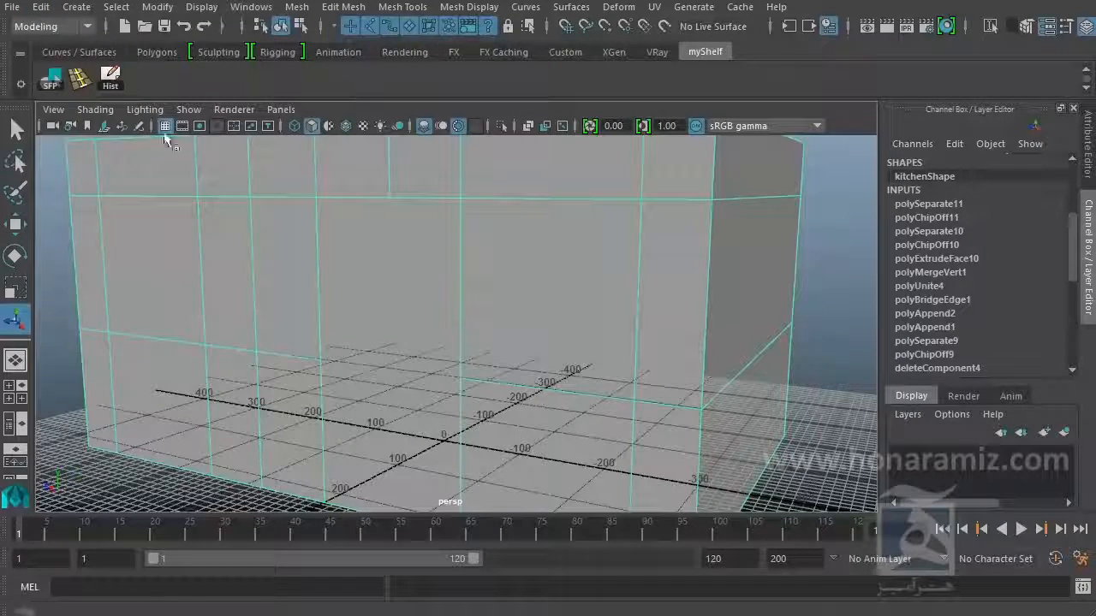
pyautogui.click(114, 85)
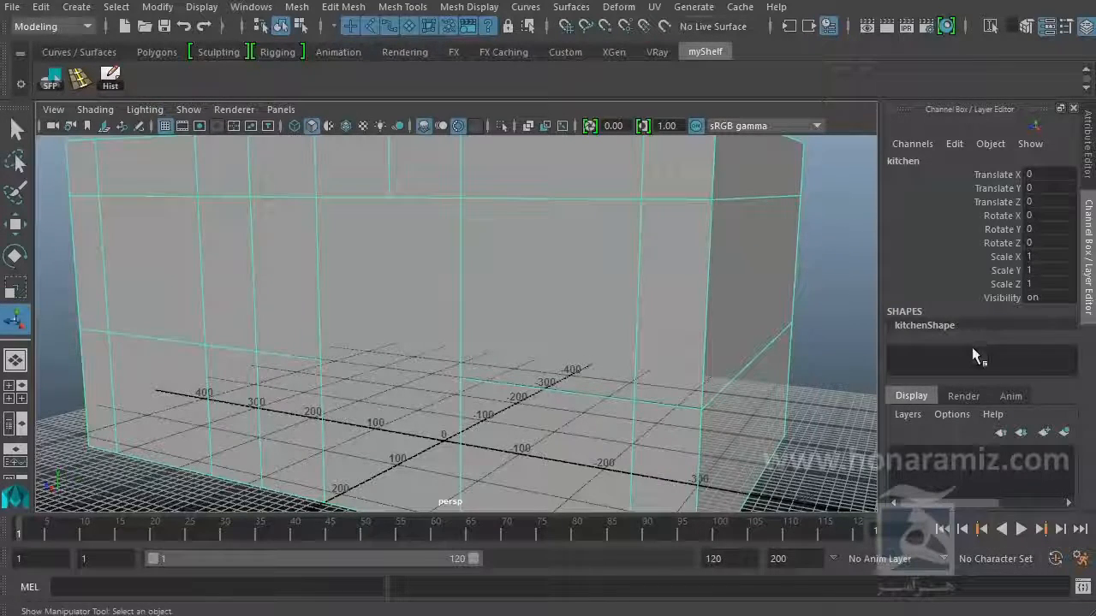
# Step: Delete the construction history of the door, do the same for all the room meshes together, and clear the selection
pyautogui.click(354, 318)
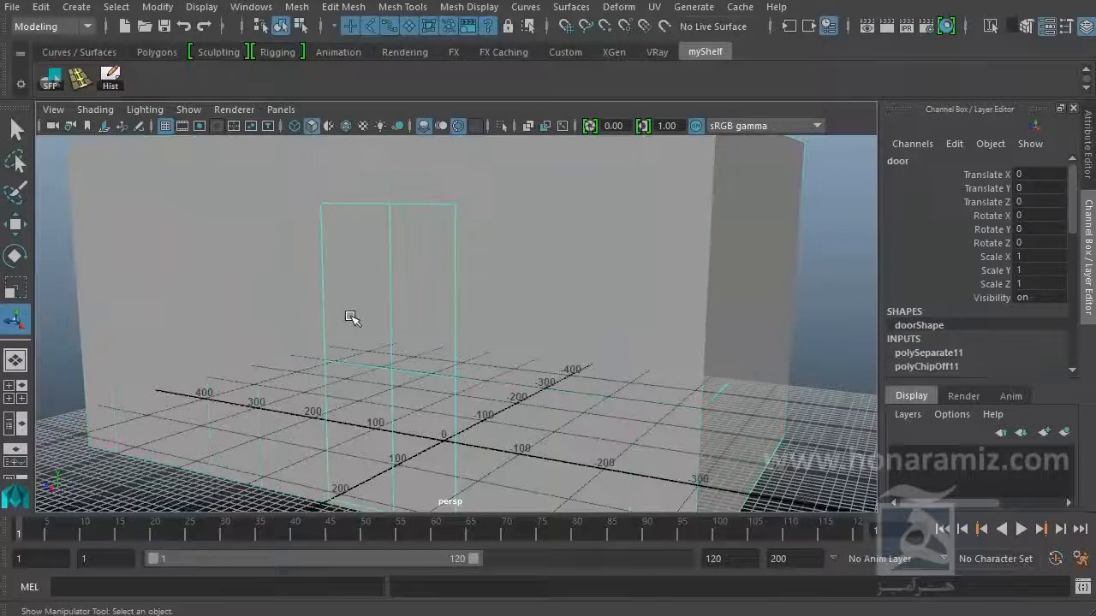
pyautogui.scroll(-1, 965, 291)
pyautogui.scroll(-3, 966, 286)
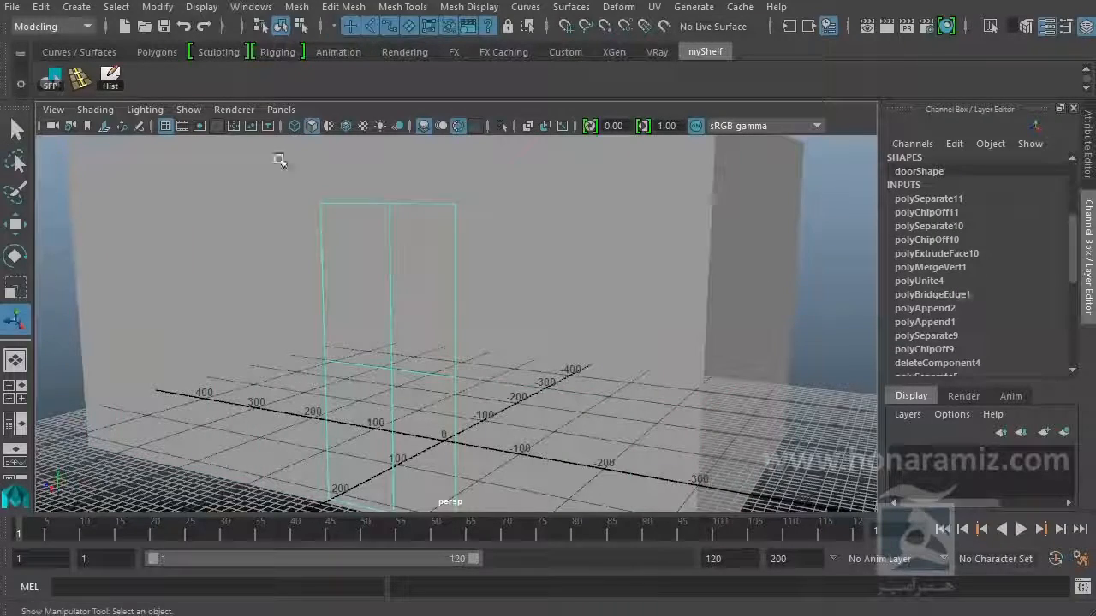
pyautogui.click(109, 77)
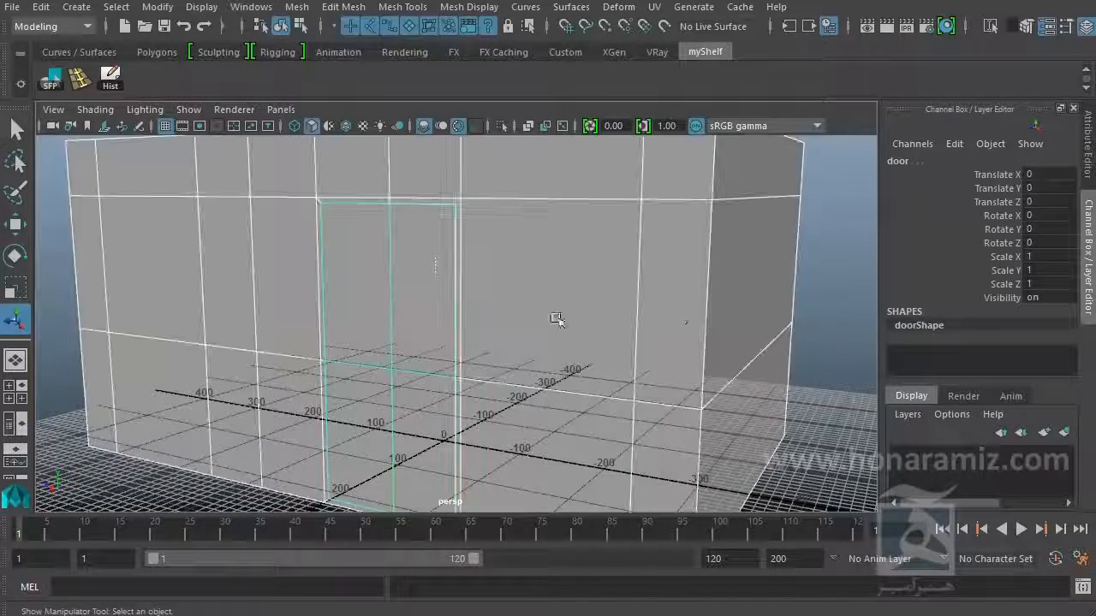
pyautogui.click(115, 83)
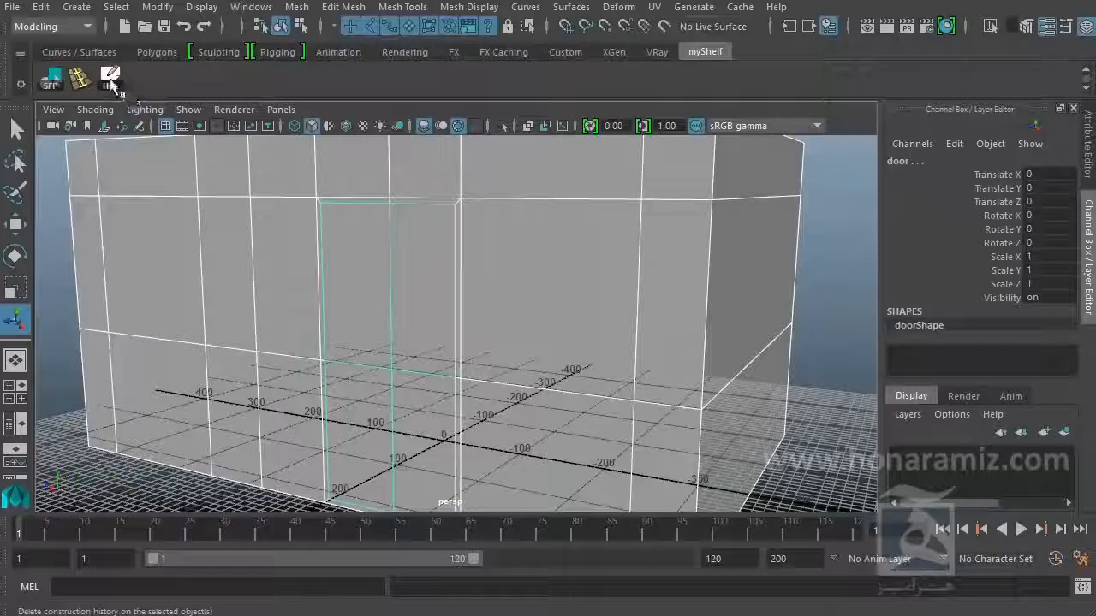
pyautogui.click(842, 287)
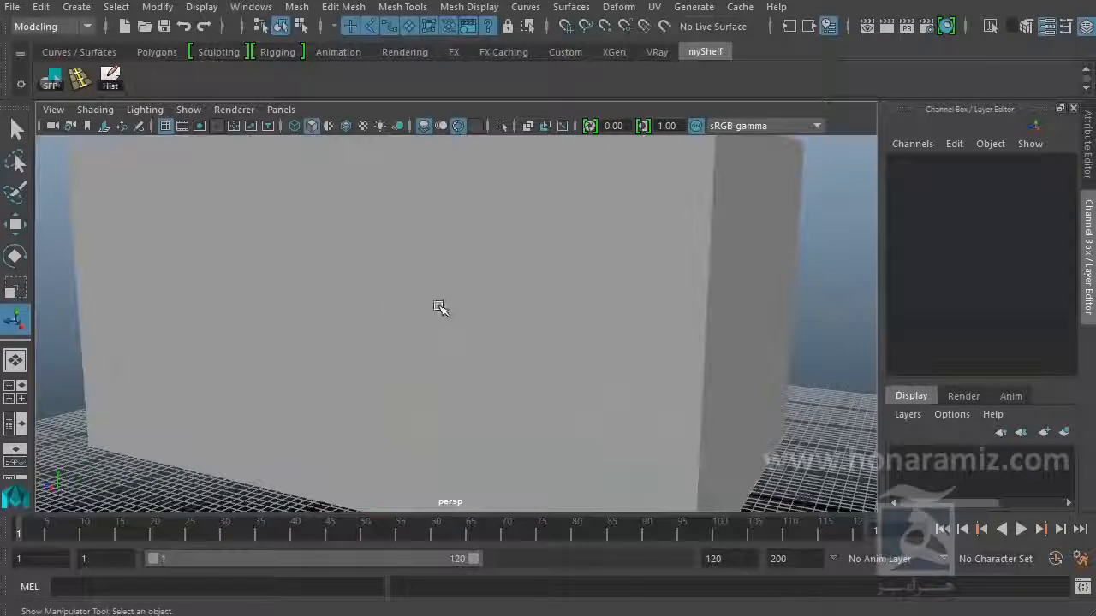
# Step: Narrow the selection from all meshes to the door frame and check its construction history
pyautogui.click(440, 307)
pyautogui.press('f')
pyautogui.click(458, 314)
pyautogui.moveTo(441, 312); pyautogui.dragTo(493, 335)
pyautogui.keyDown('ctrl'); pyautogui.moveTo(822, 196); pyautogui.dragTo(615, 283); pyautogui.keyUp('ctrl')
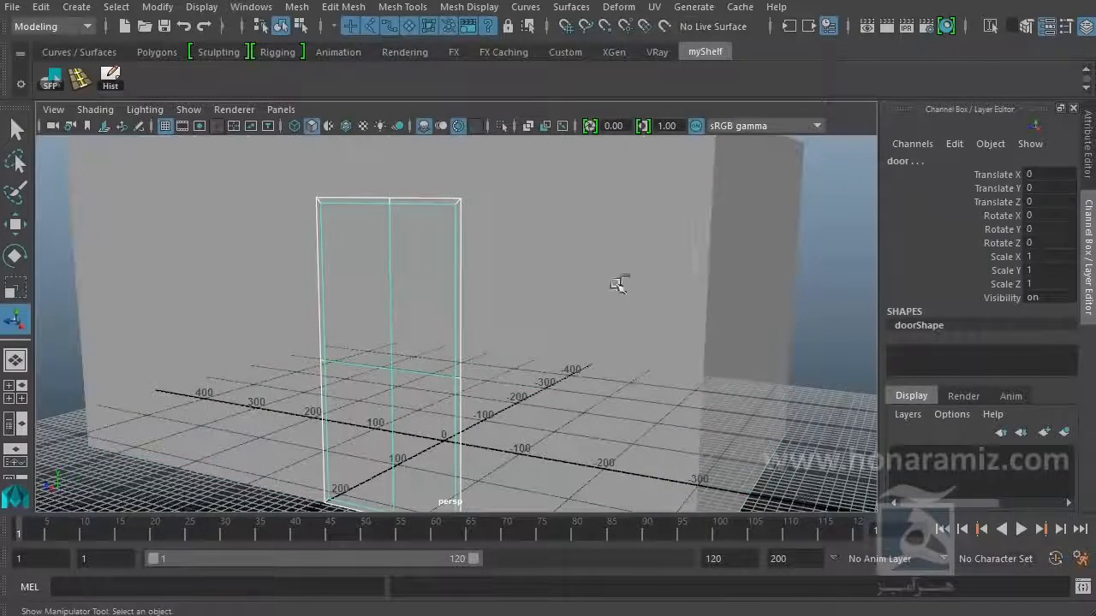
pyautogui.keyDown('ctrl'); pyautogui.click(419, 333); pyautogui.keyUp('ctrl')
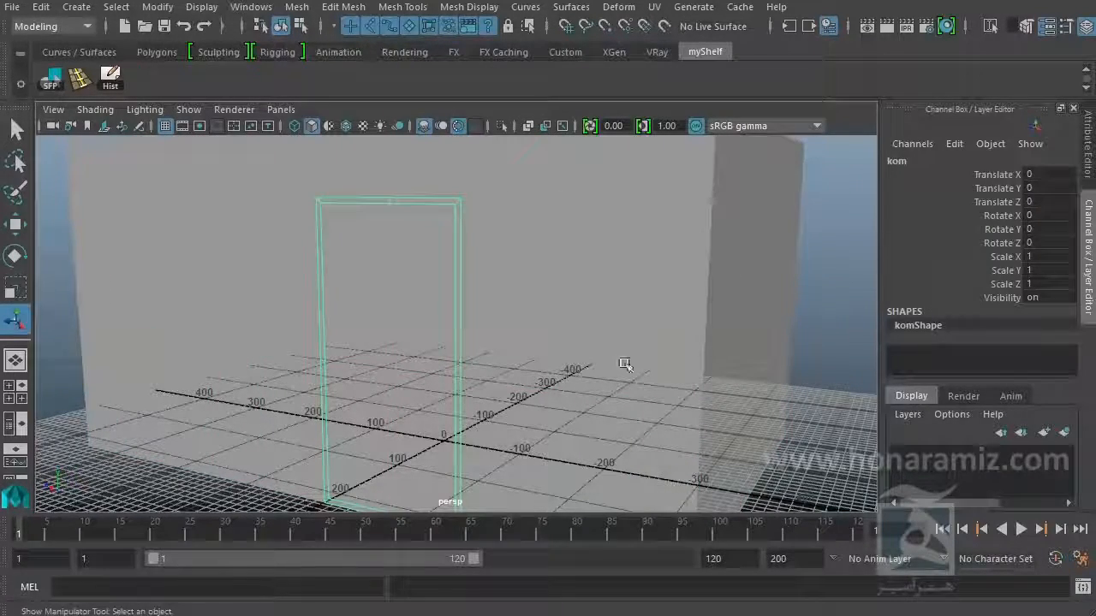
pyautogui.click(834, 353)
# Step: Select the door mesh and activate the Move tool to show its pivot
pyautogui.keyDown('alt'); pyautogui.moveTo(634, 350); pyautogui.dragTo(644, 382, button='right'); pyautogui.keyUp('alt')
pyautogui.click(396, 344)
pyautogui.keyDown('alt'); pyautogui.moveTo(396, 344); pyautogui.dragTo(386, 408, button='right'); pyautogui.keyUp('alt')
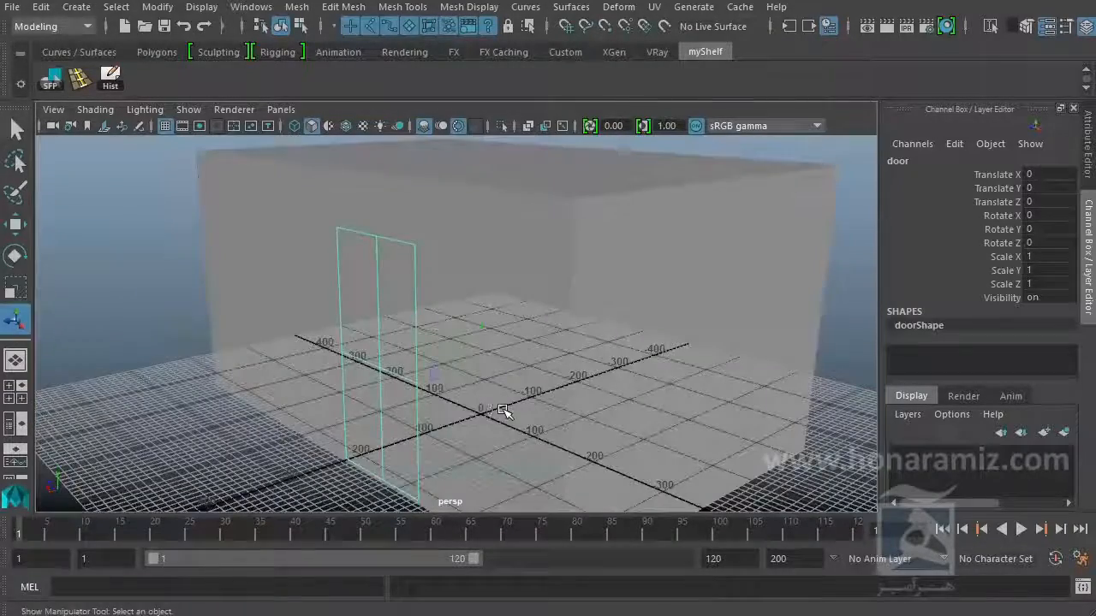
pyautogui.press('w')
pyautogui.keyDown('alt'); pyautogui.moveTo(532, 394); pyautogui.dragTo(561, 329, button='middle'); pyautogui.keyUp('alt')
pyautogui.keyDown('alt'); pyautogui.moveTo(377, 355); pyautogui.dragTo(413, 364, button='right'); pyautogui.keyUp('alt')
pyautogui.keyDown('alt'); pyautogui.moveTo(413, 365); pyautogui.dragTo(457, 345); pyautogui.keyUp('alt')
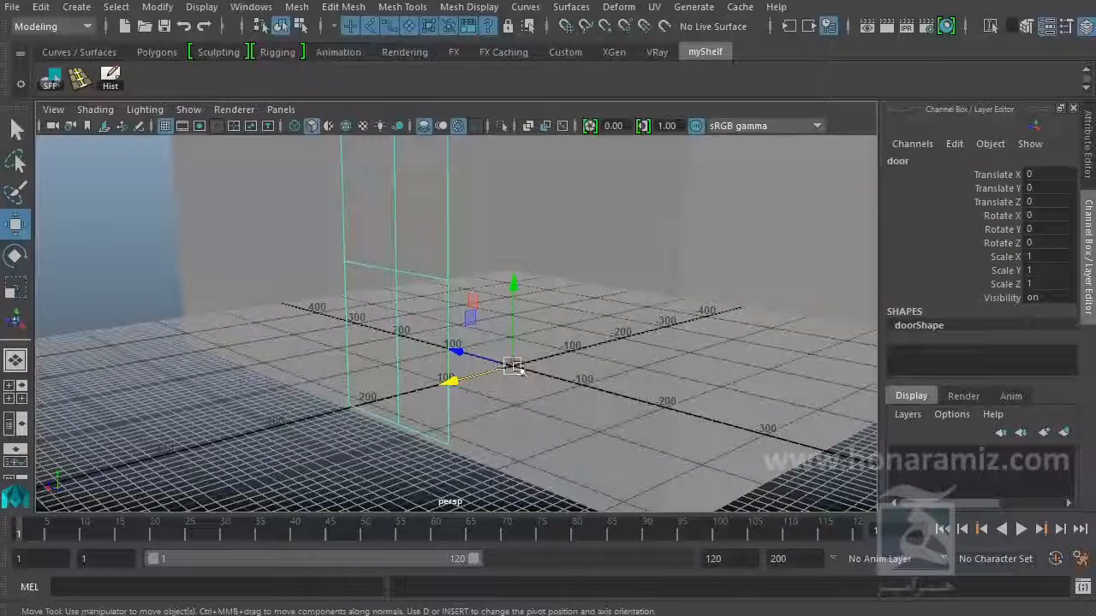
# Step: Try moving the door along the X axis and undo the move
pyautogui.moveTo(481, 377); pyautogui.dragTo(362, 370)
pyautogui.hotkey('ctrl', 'z')
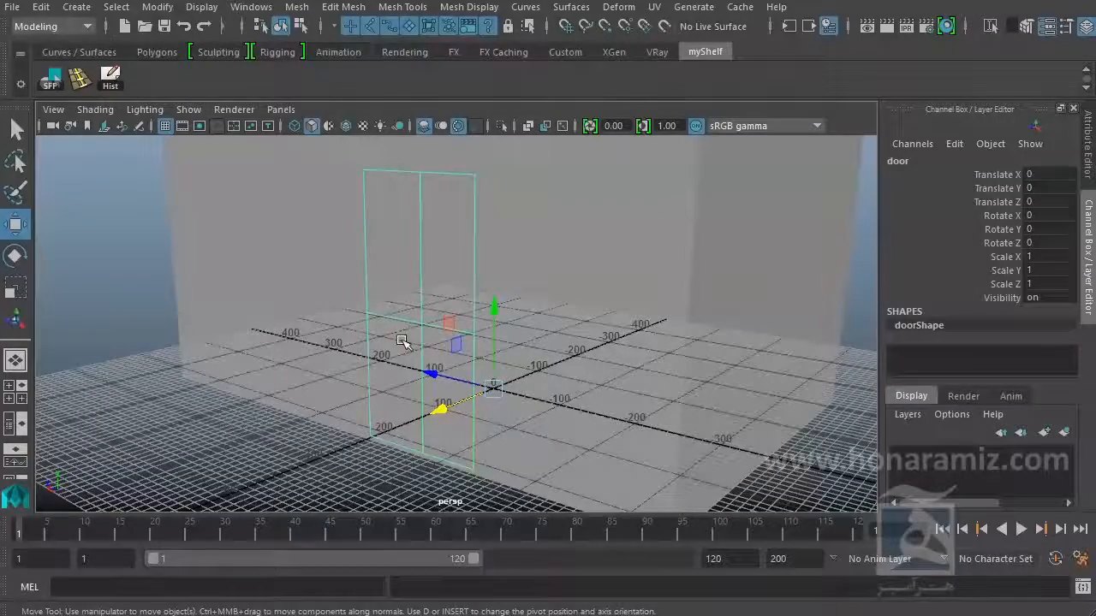
# Step: Center the door's pivot on its own geometry and select the kom frame mesh
pyautogui.click(157, 7)
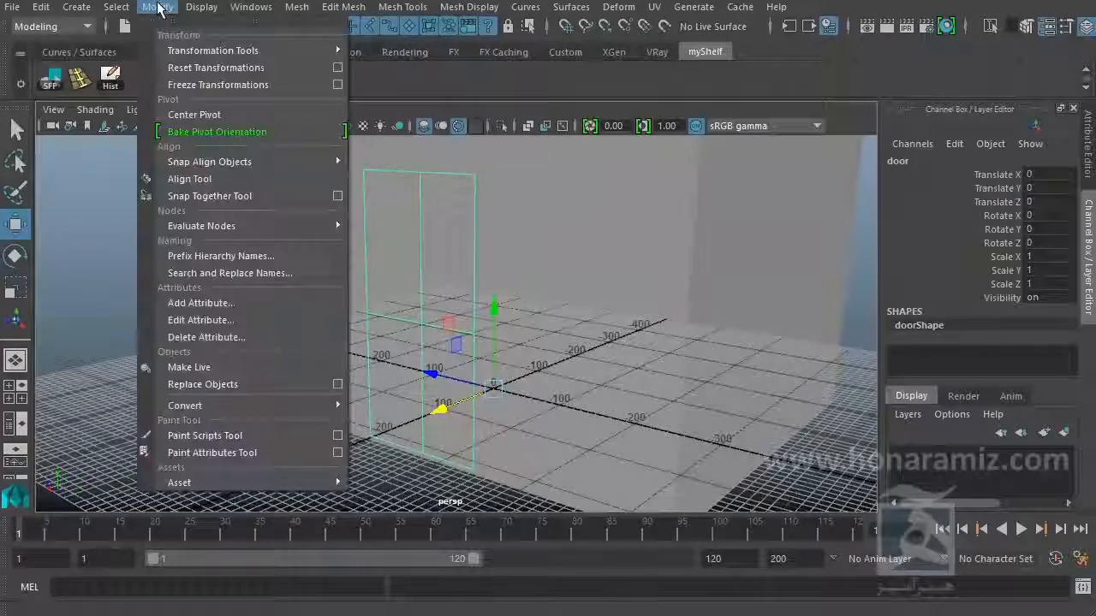
pyautogui.click(216, 117)
pyautogui.keyDown('alt'); pyautogui.moveTo(300, 240); pyautogui.dragTo(514, 285); pyautogui.keyUp('alt')
pyautogui.keyDown('ctrl'); pyautogui.click(506, 339); pyautogui.keyUp('ctrl')
pyautogui.keyDown('ctrl'); pyautogui.click(727, 332); pyautogui.keyUp('ctrl')
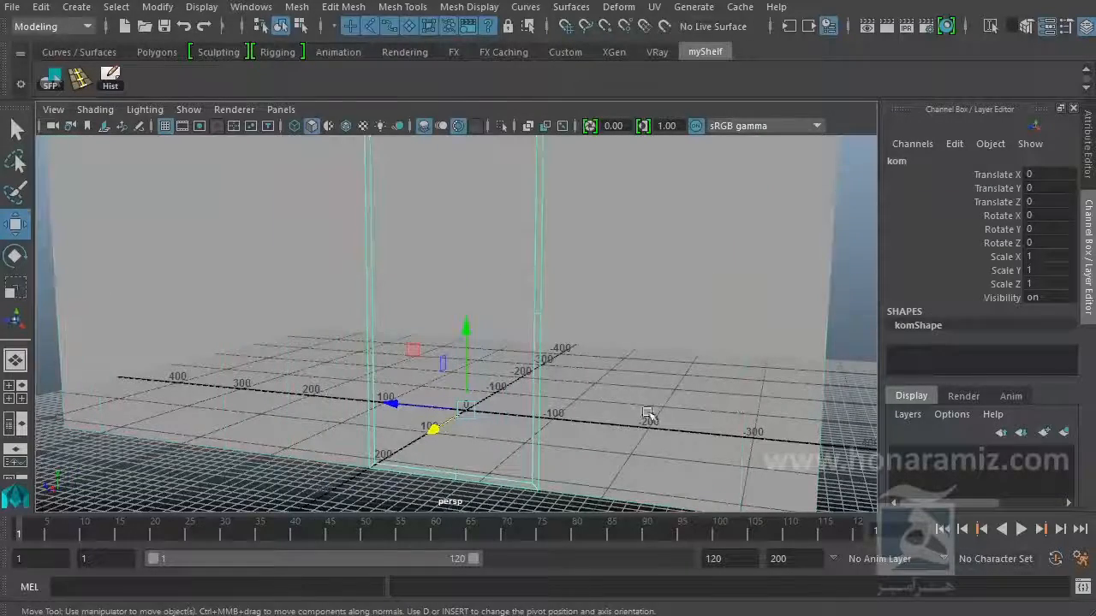
# Step: Center the pivot of the kom frame mesh on its own geometry
pyautogui.keyDown('alt'); pyautogui.moveTo(556, 405); pyautogui.dragTo(528, 410); pyautogui.keyUp('alt')
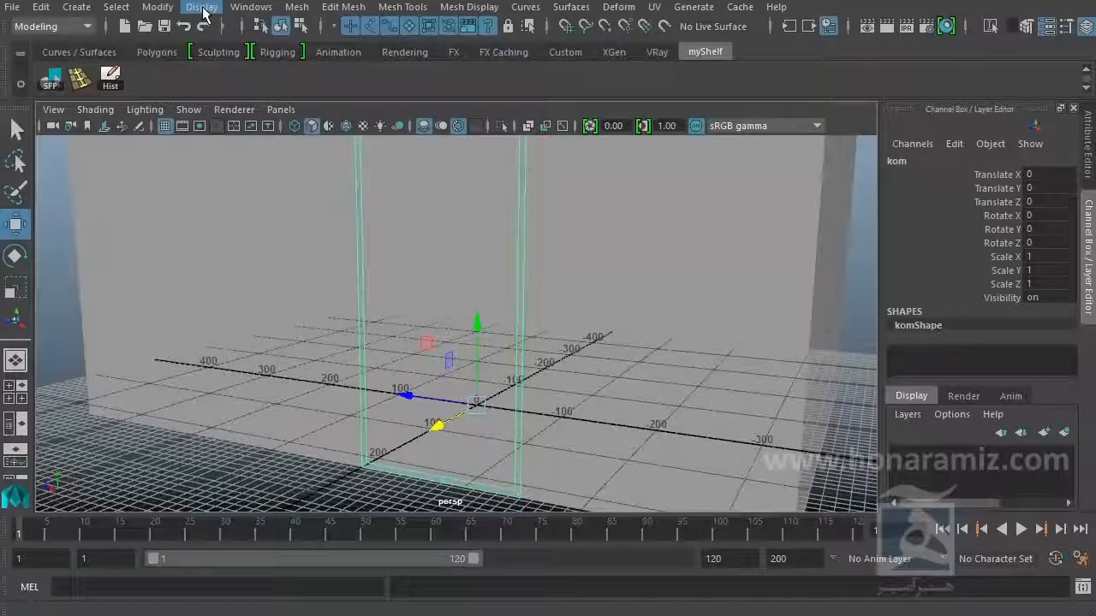
pyautogui.click(156, 8)
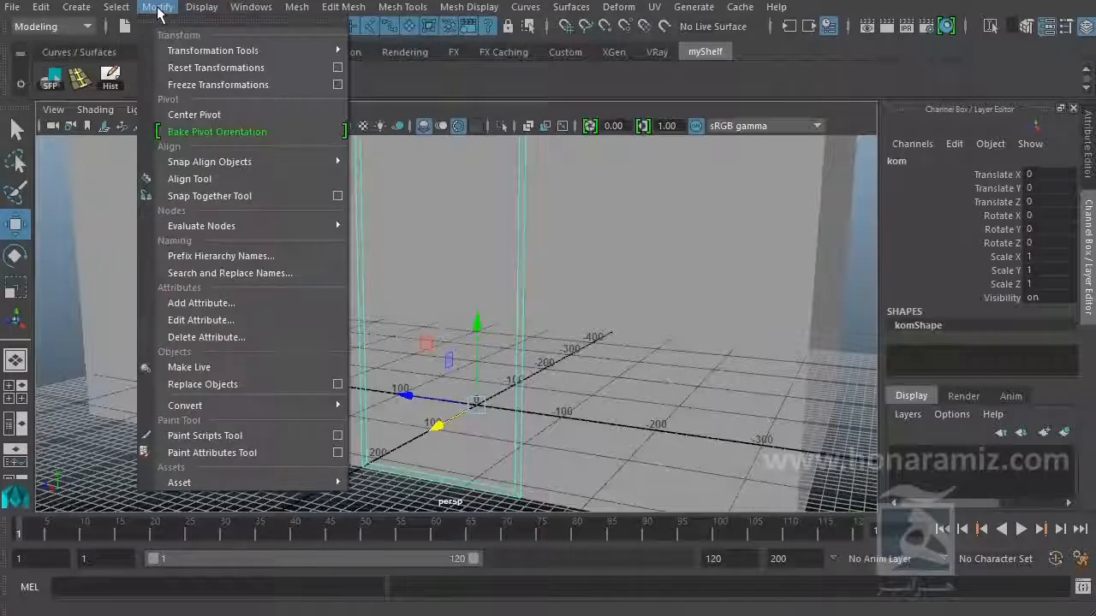
pyautogui.click(217, 118)
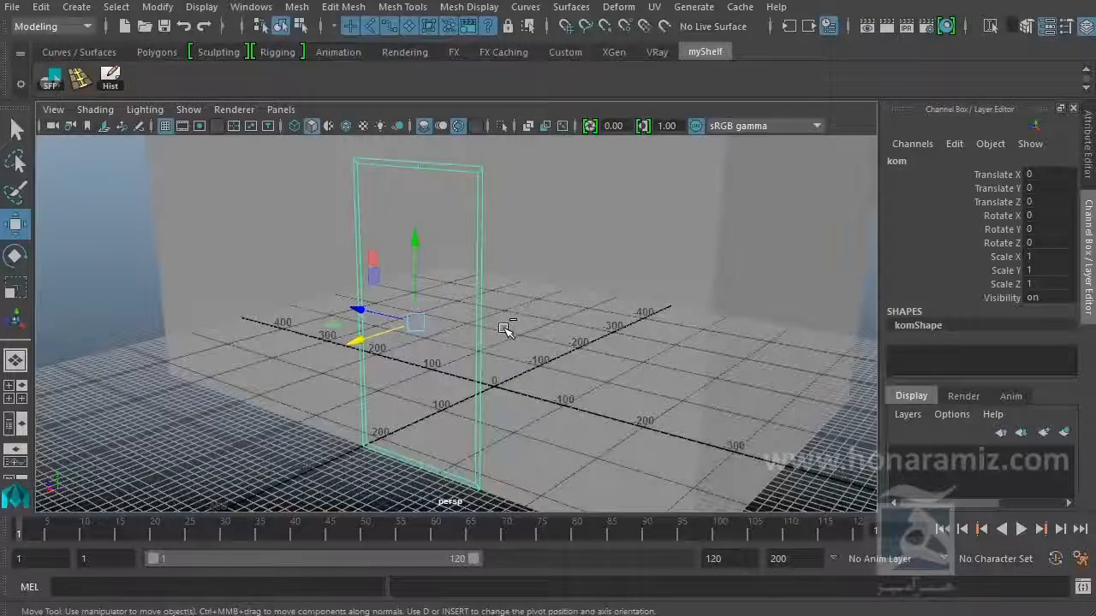
# Step: Extrude the kom frame mesh with a thickness, using the door frame in the kitchen photo as reference, and return to object selection
pyautogui.hotkey('ctrl', 'e')
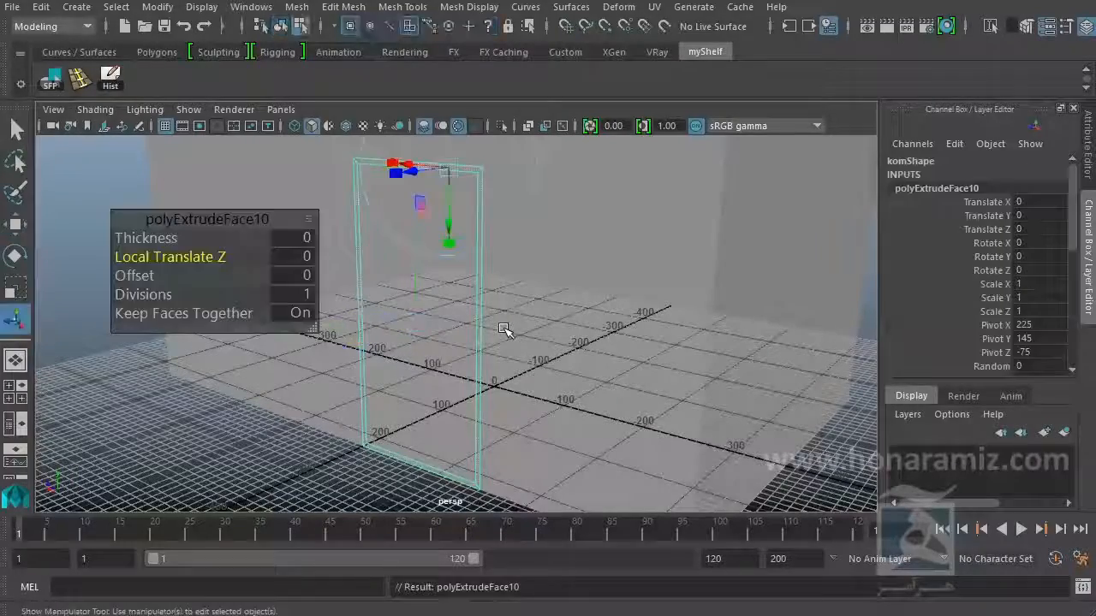
pyautogui.keyDown('alt'); pyautogui.moveTo(489, 379); pyautogui.dragTo(506, 340); pyautogui.keyUp('alt')
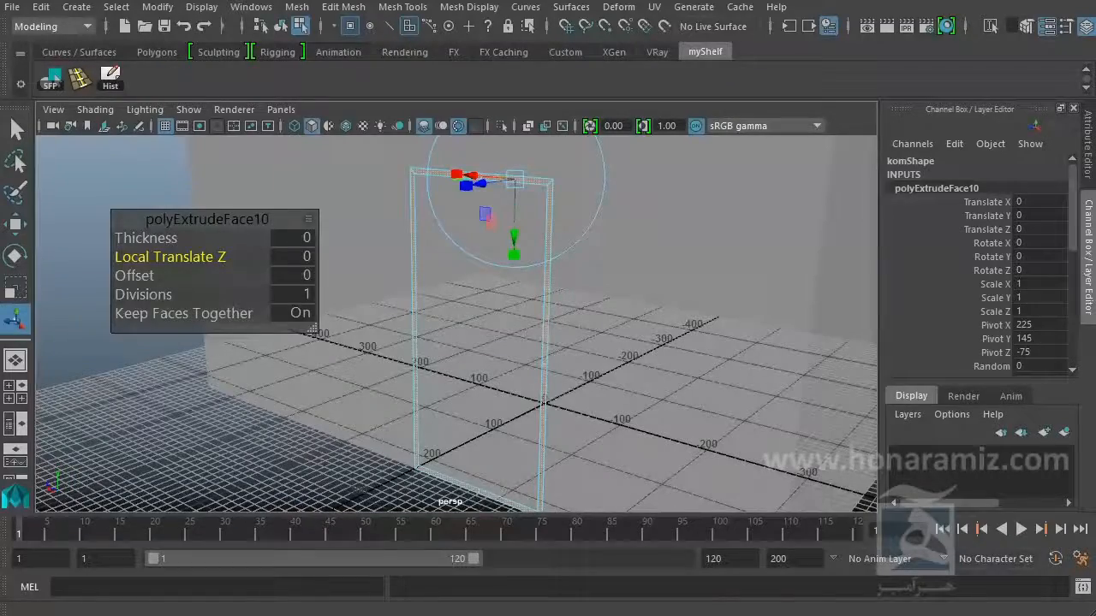
pyautogui.hotkey('alt', 'Tab')
pyautogui.moveTo(225, 190); pyautogui.dragTo(426, 432)
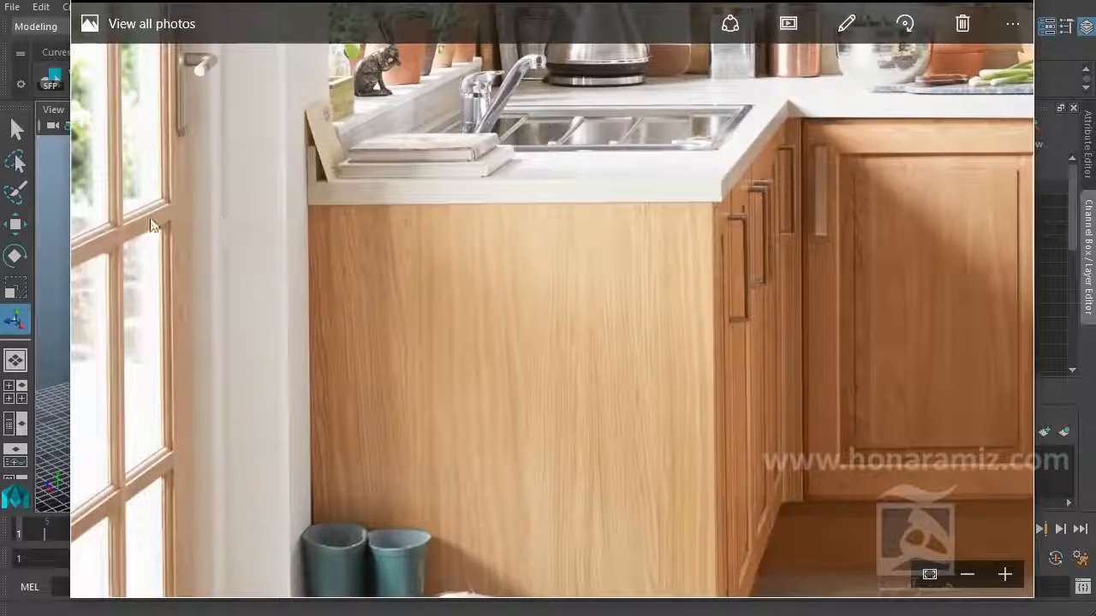
pyautogui.scroll(3, 198, 292)
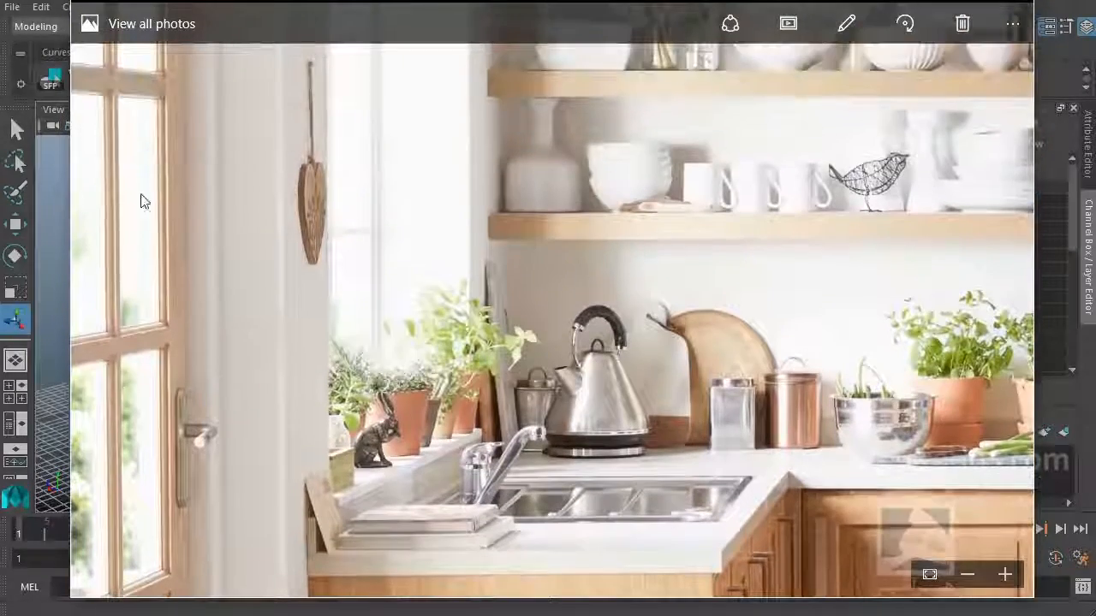
pyautogui.click(942, 2)
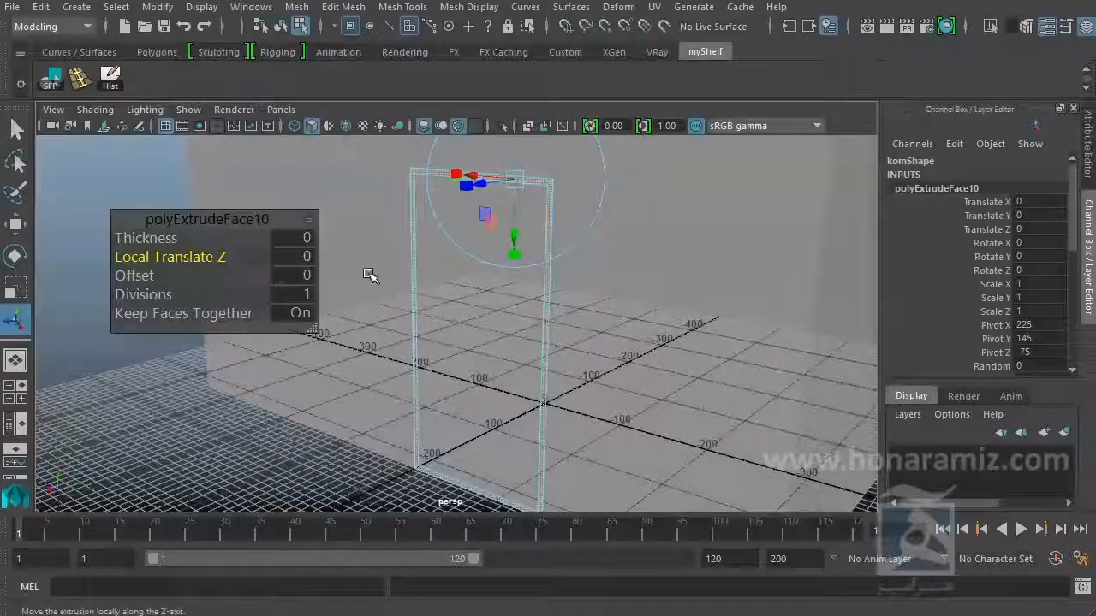
pyautogui.click(292, 238)
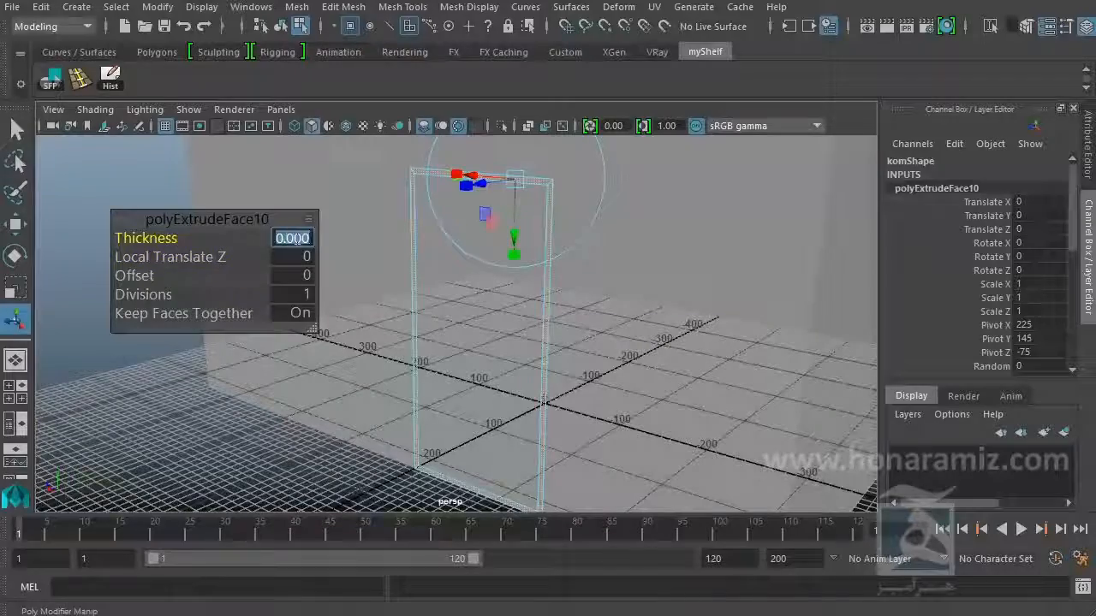
pyautogui.press('Return')
pyautogui.keyDown('alt'); pyautogui.moveTo(479, 300); pyautogui.dragTo(503, 327); pyautogui.keyUp('alt')
pyautogui.moveTo(503, 327); pyautogui.dragTo(599, 214, button='right')
pyautogui.keyDown('alt'); pyautogui.moveTo(607, 306); pyautogui.dragTo(685, 320); pyautogui.keyUp('alt')
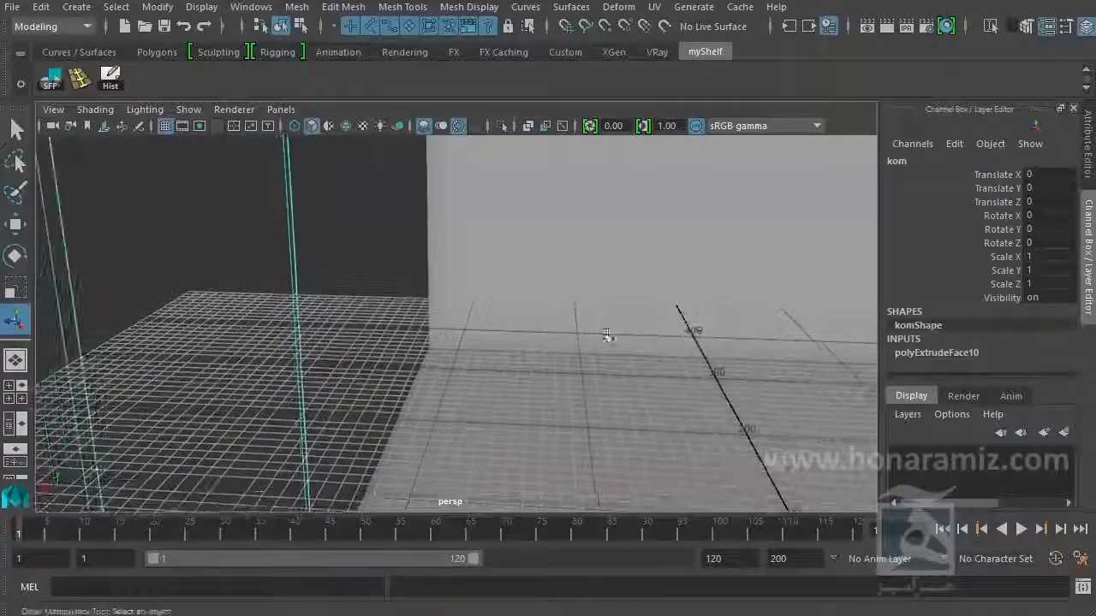
# Step: Recheck the door frame in the reference photo and set the kom frame's Translate X to -5
pyautogui.hotkey('alt', 'Tab')
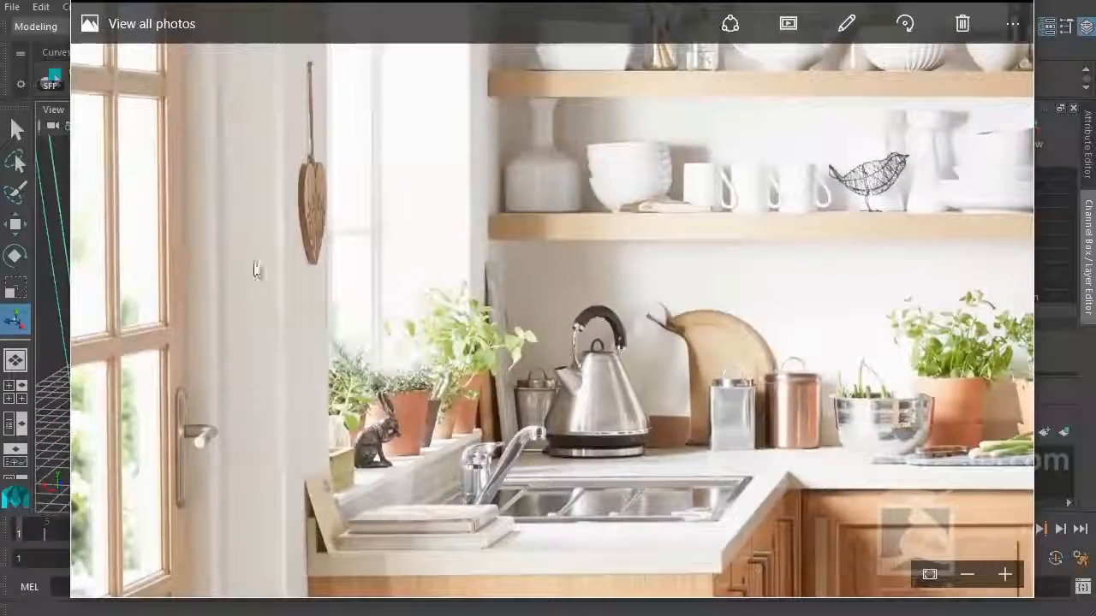
pyautogui.hotkey('alt', 'Tab')
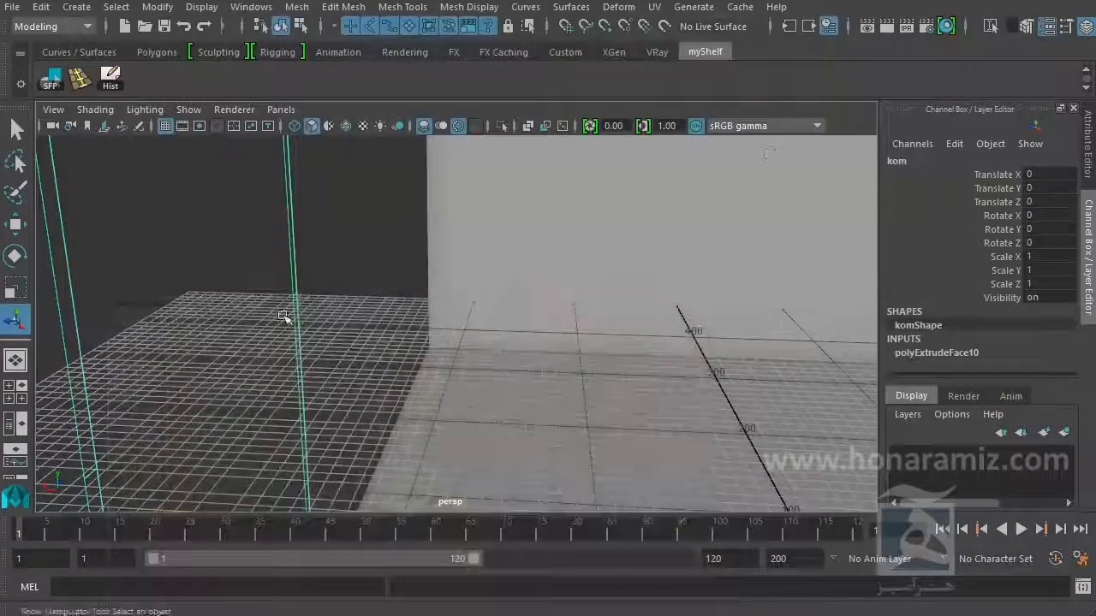
pyautogui.keyDown('alt'); pyautogui.moveTo(286, 314); pyautogui.dragTo(388, 315); pyautogui.keyUp('alt')
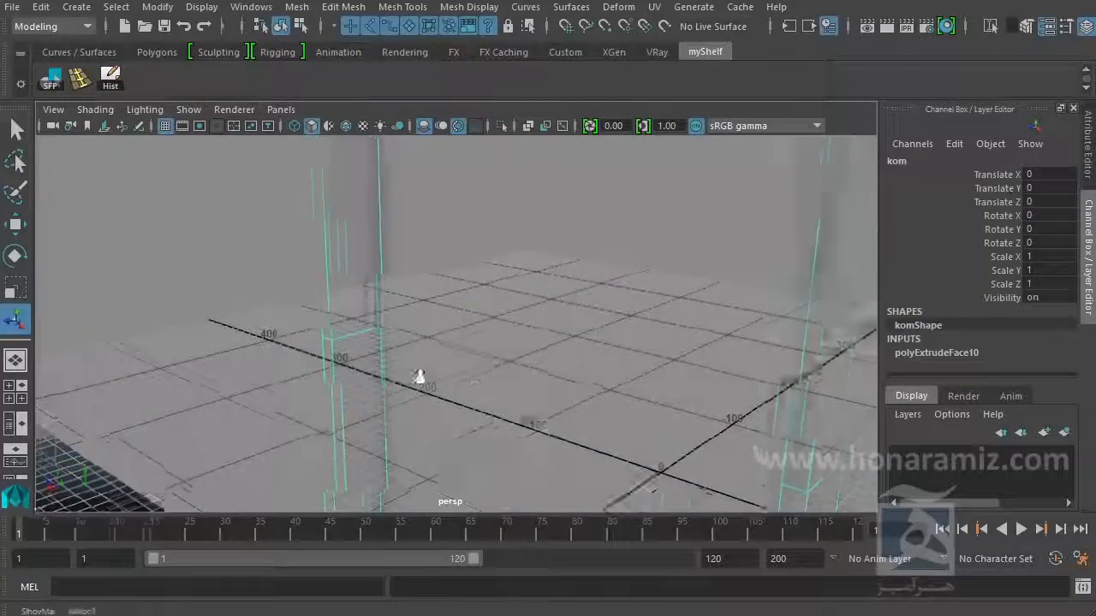
pyautogui.press('w')
pyautogui.keyDown('alt'); pyautogui.moveTo(599, 372); pyautogui.dragTo(437, 356); pyautogui.keyUp('alt')
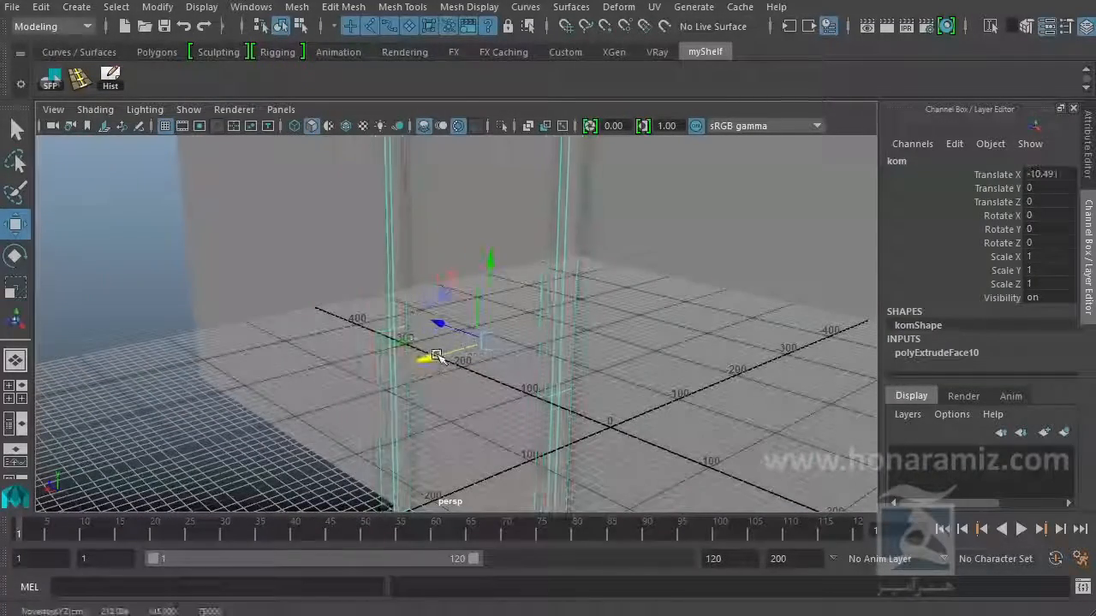
pyautogui.click(1052, 175)
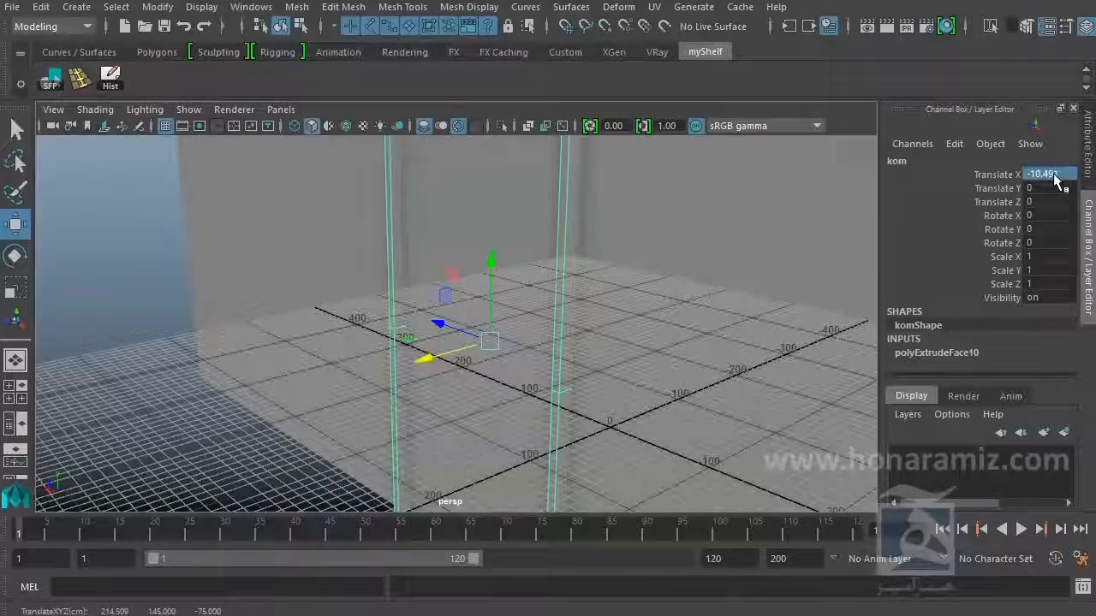
pyautogui.write('-5')
pyautogui.press('Return')
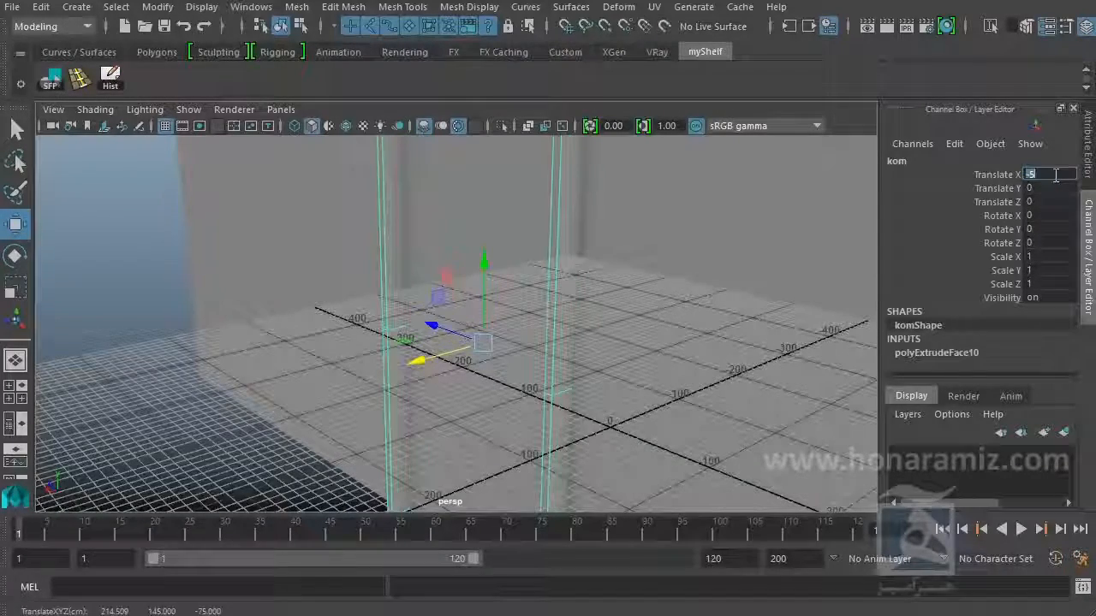
# Step: Select the kitchen mesh and examine the door frame against the wall up close
pyautogui.moveTo(651, 303)
pyautogui.keyDown('alt'); pyautogui.mouseDown(button='right')
pyautogui.moveTo(479, 308)
pyautogui.moveTo(653, 319)
pyautogui.mouseUp(button='right'); pyautogui.keyUp('alt')
pyautogui.moveTo(653, 319)
pyautogui.keyDown('alt'); pyautogui.mouseDown()
pyautogui.moveTo(682, 335)
pyautogui.moveTo(654, 338)
pyautogui.mouseUp(); pyautogui.keyUp('alt')
pyautogui.click(623, 356)
pyautogui.keyDown('alt'); pyautogui.moveTo(588, 425); pyautogui.dragTo(436, 282); pyautogui.keyUp('alt')
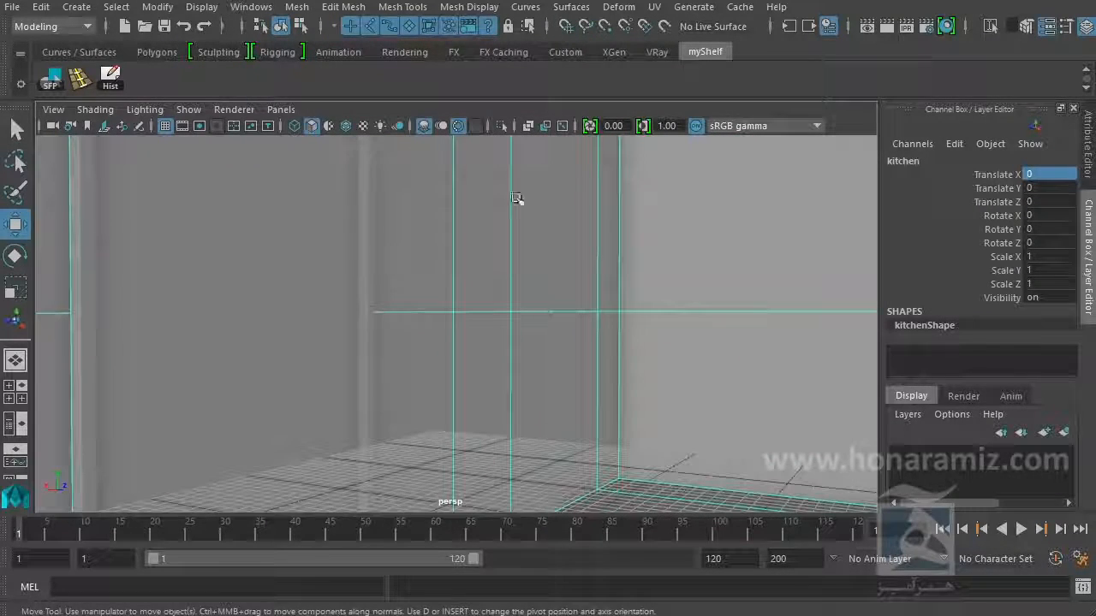
# Step: Toggle Screen-space Ambient Occlusion off and on in the Viewport 2.0 settings and compare the shading around the door frame
pyautogui.click(233, 111)
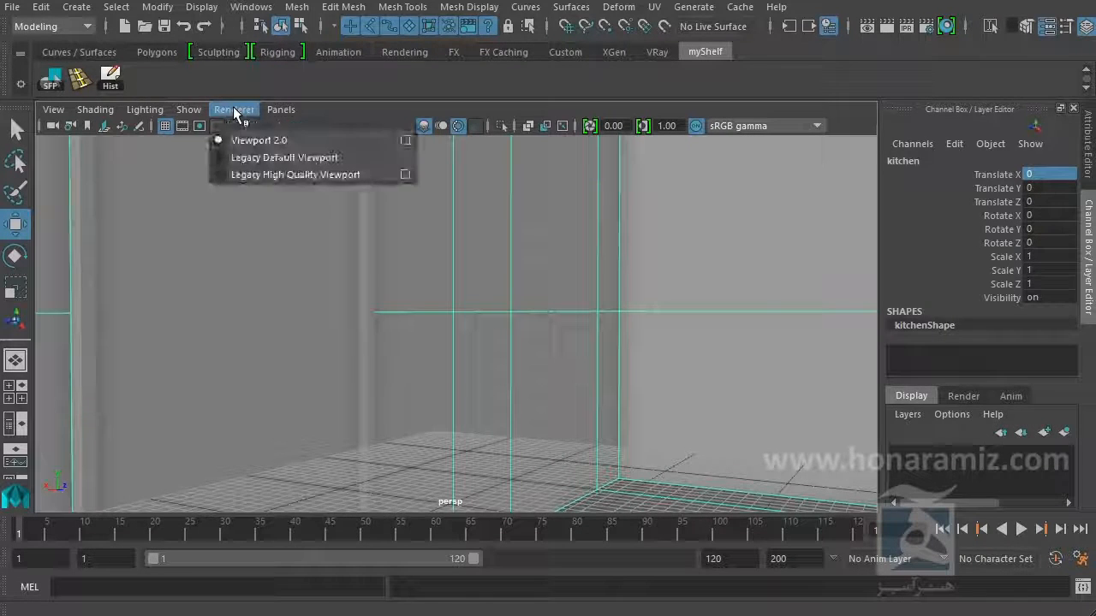
pyautogui.click(406, 140)
pyautogui.moveTo(821, 86); pyautogui.dragTo(706, 59)
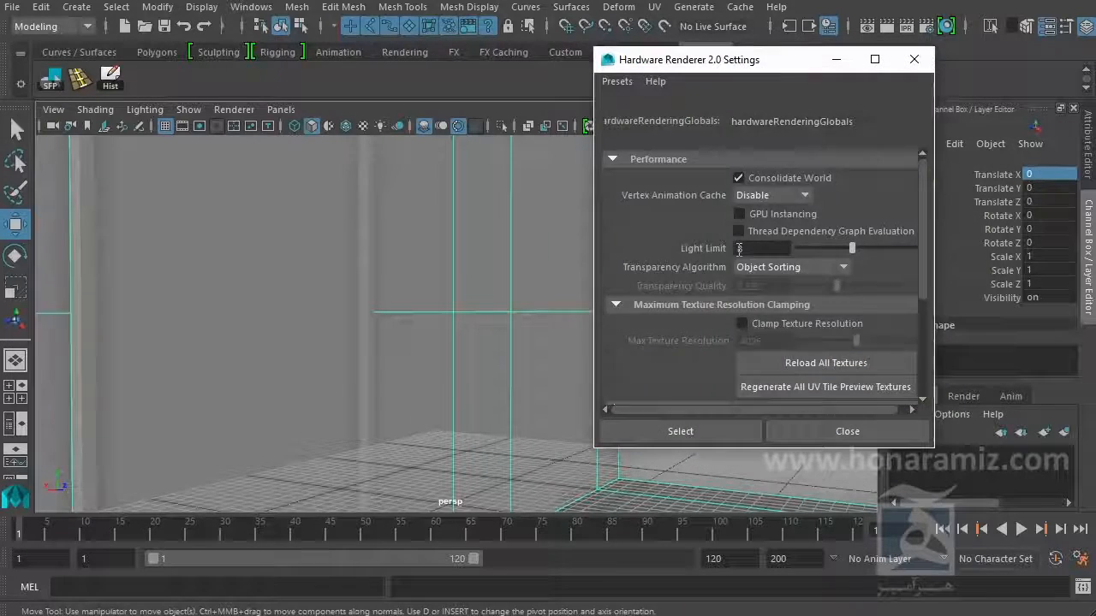
pyautogui.scroll(-3, 739, 248)
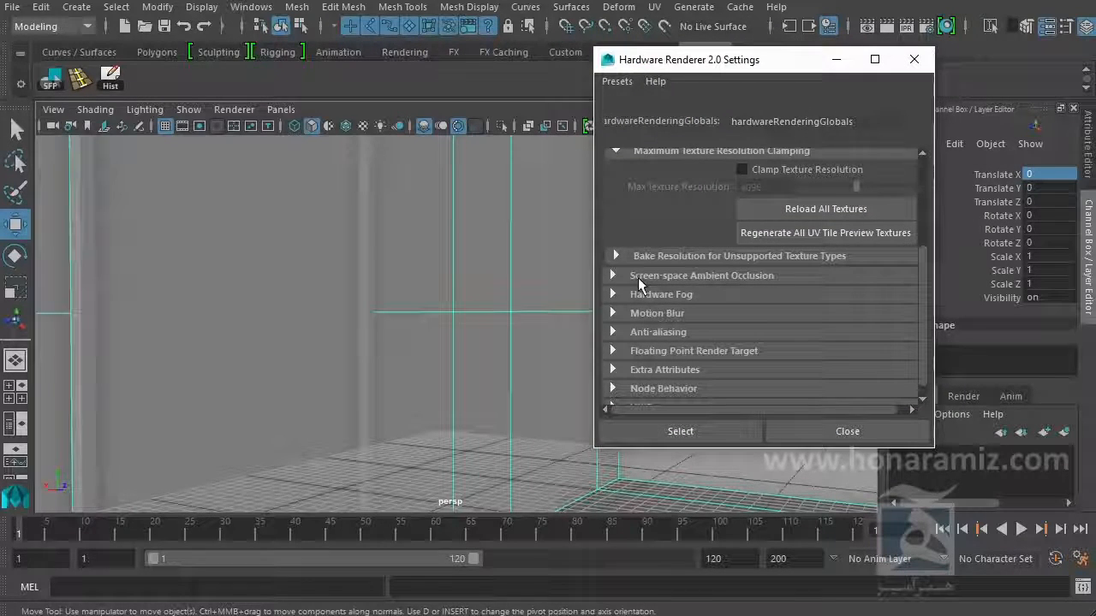
pyautogui.click(648, 275)
pyautogui.click(738, 295)
pyautogui.click(738, 295)
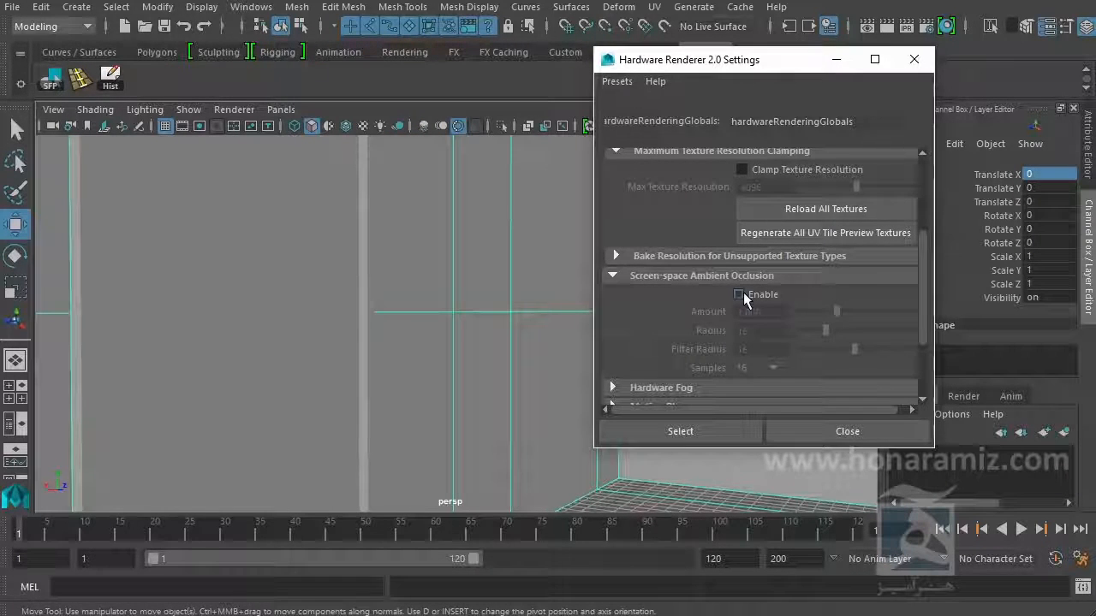
pyautogui.click(739, 294)
pyautogui.keyDown('alt'); pyautogui.moveTo(335, 287); pyautogui.dragTo(471, 309, button='right'); pyautogui.keyUp('alt')
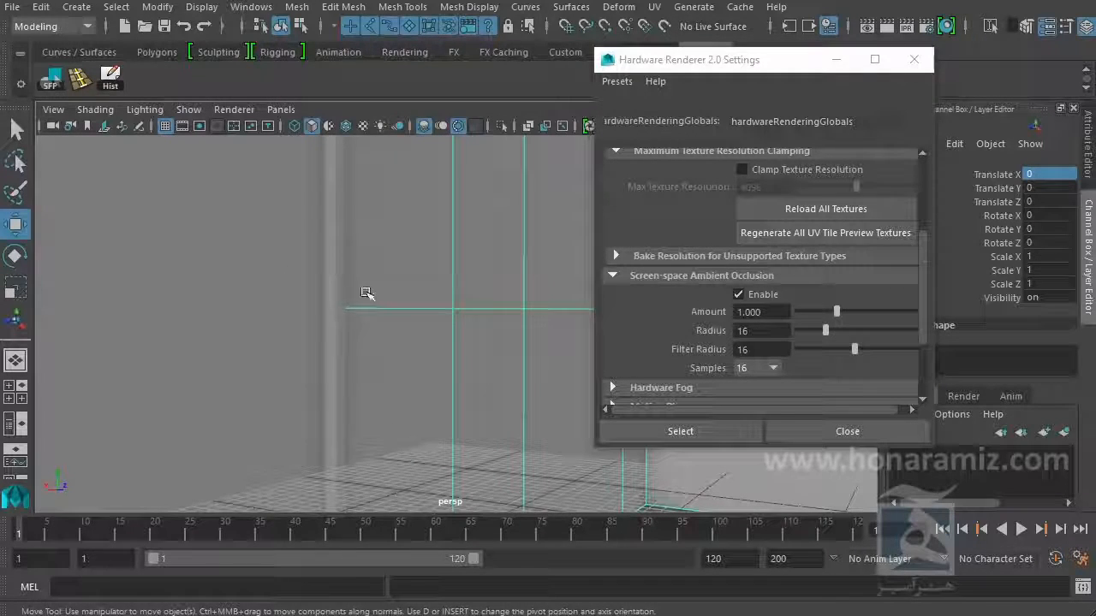
pyautogui.keyDown('alt'); pyautogui.moveTo(363, 312); pyautogui.dragTo(342, 283); pyautogui.keyUp('alt')
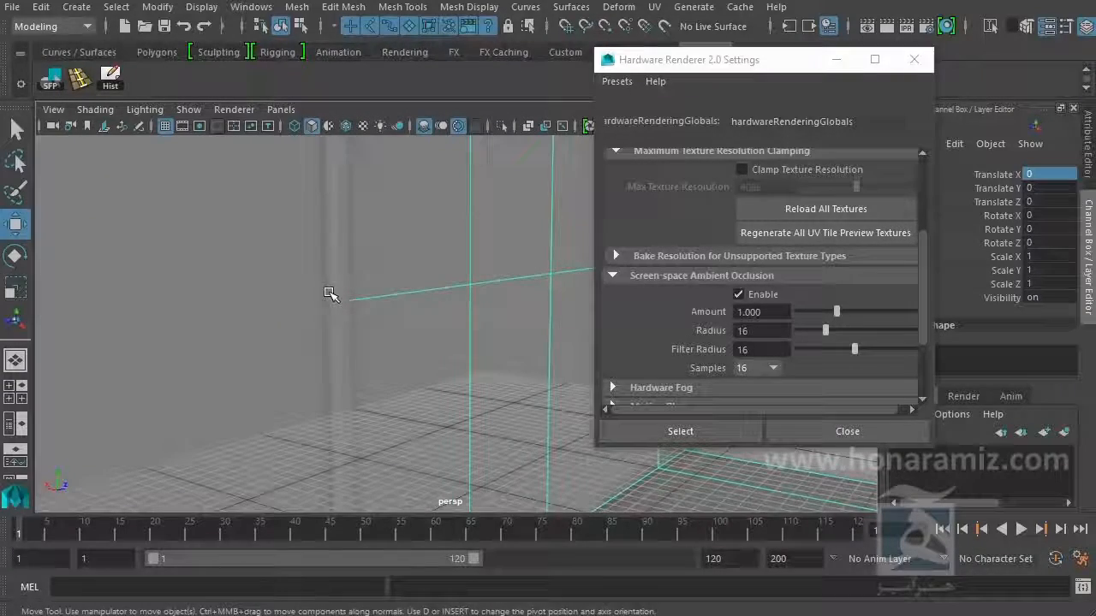
pyautogui.moveTo(340, 319)
pyautogui.keyDown('alt'); pyautogui.mouseDown()
pyautogui.moveTo(286, 345)
pyautogui.moveTo(152, 320)
pyautogui.moveTo(388, 321)
pyautogui.moveTo(374, 298)
pyautogui.moveTo(350, 308)
pyautogui.moveTo(359, 318)
pyautogui.mouseUp(); pyautogui.keyUp('alt')
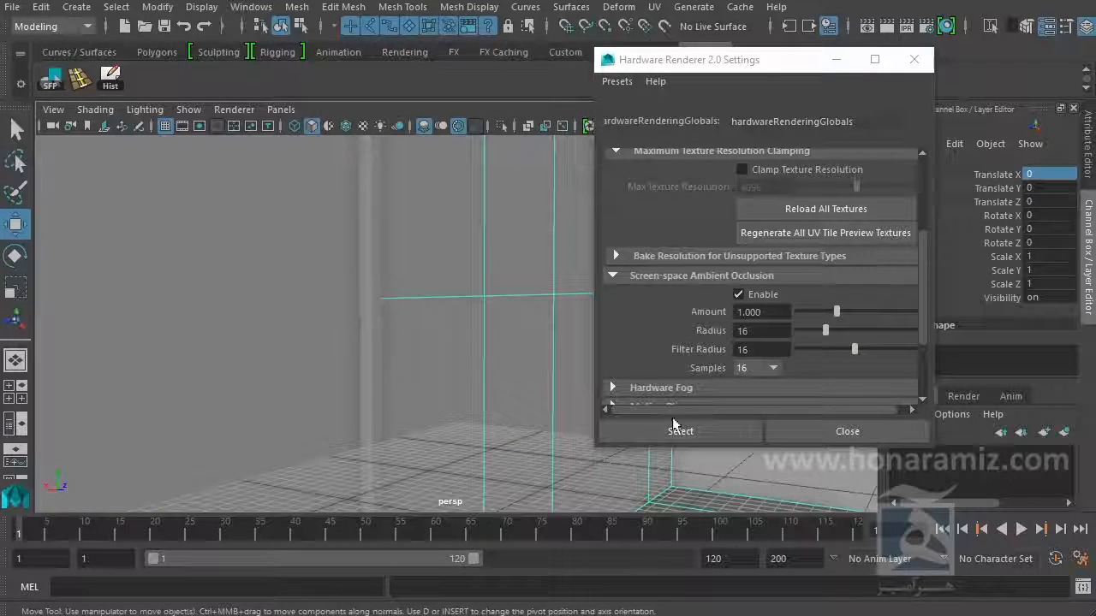
# Step: Toggle Multisampling Anti-aliasing off and on to compare edge quality, leave it enabled, and close the renderer settings
pyautogui.scroll(-3, 792, 313)
pyautogui.moveTo(406, 334)
pyautogui.keyDown('alt'); pyautogui.mouseDown()
pyautogui.moveTo(379, 347)
pyautogui.moveTo(418, 344)
pyautogui.mouseUp(); pyautogui.keyUp('alt')
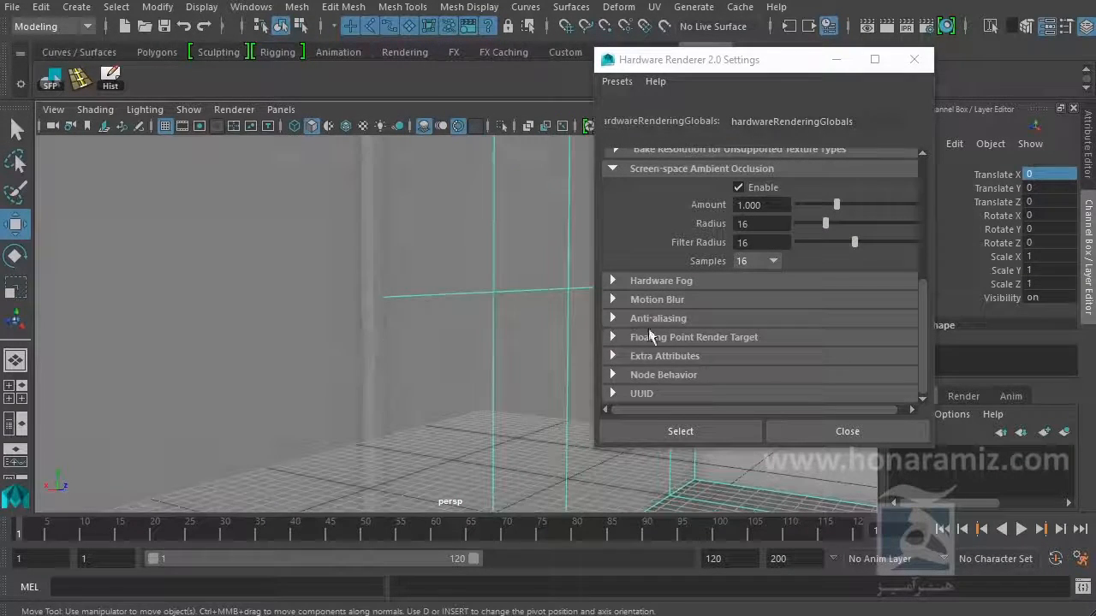
pyautogui.click(658, 319)
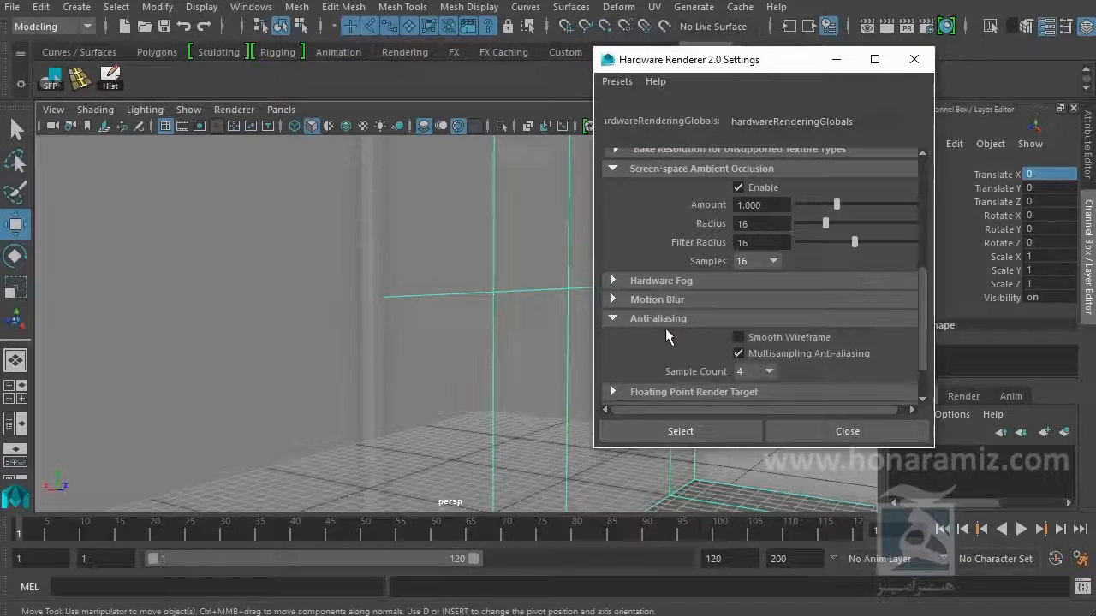
pyautogui.click(769, 354)
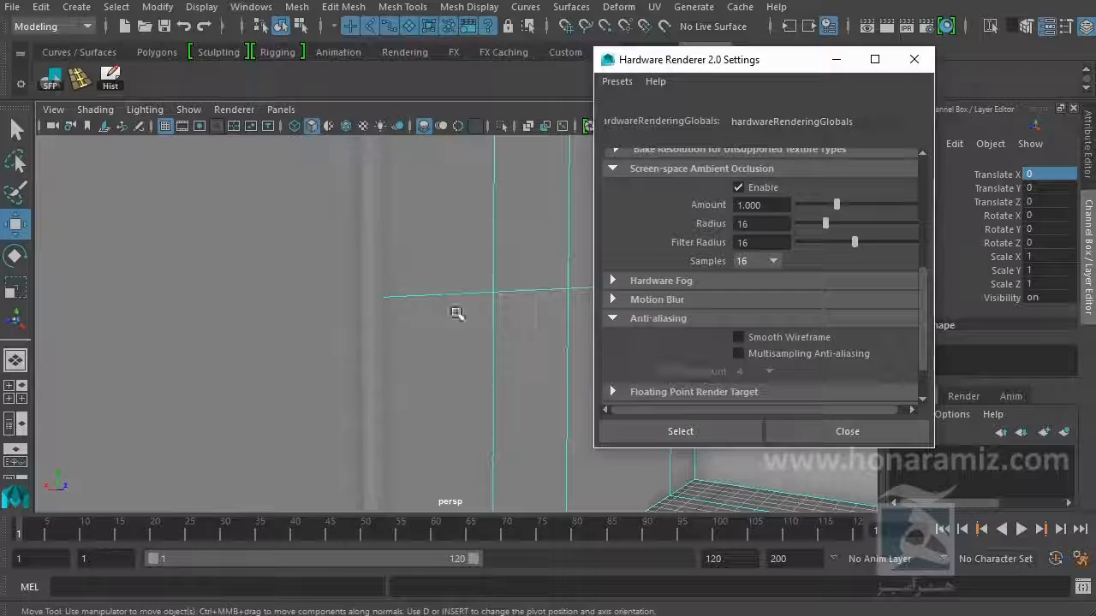
pyautogui.keyDown('alt'); pyautogui.moveTo(497, 292); pyautogui.dragTo(460, 301); pyautogui.keyUp('alt')
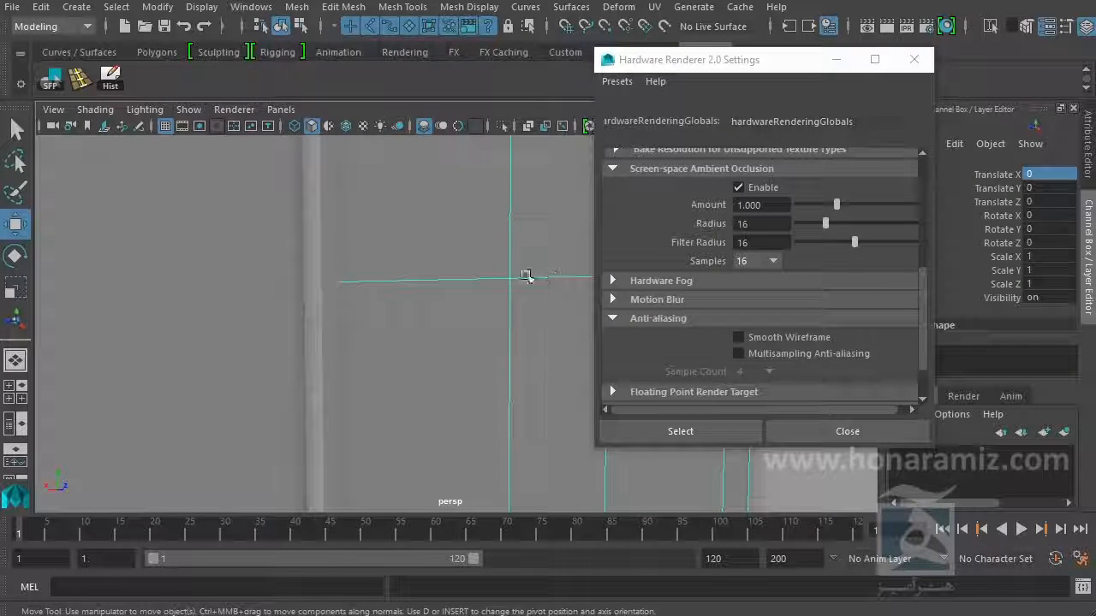
pyautogui.click(765, 353)
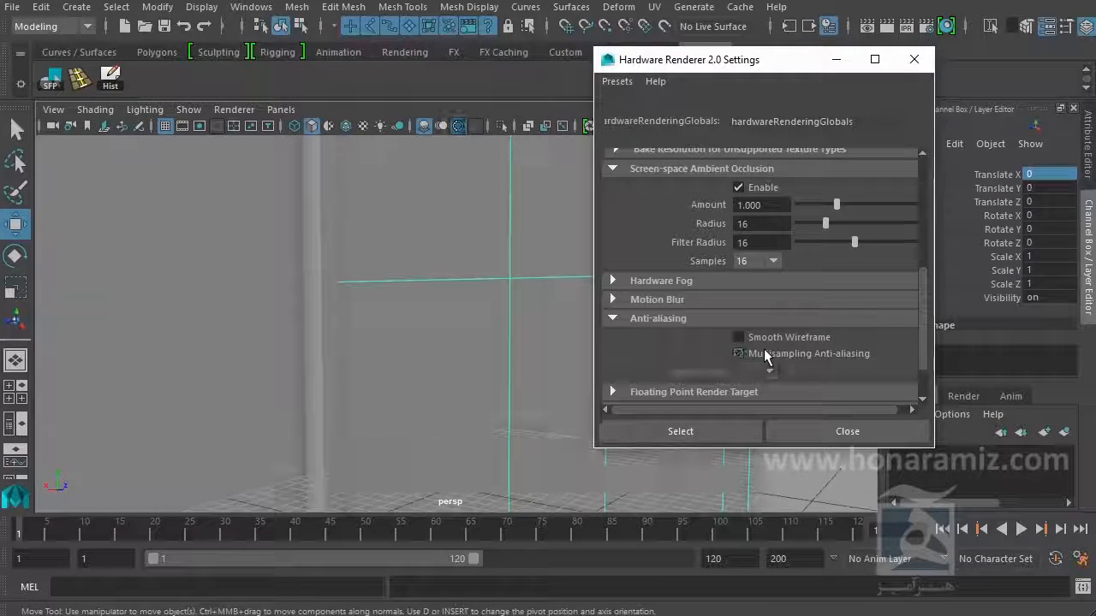
pyautogui.click(764, 351)
pyautogui.click(764, 351)
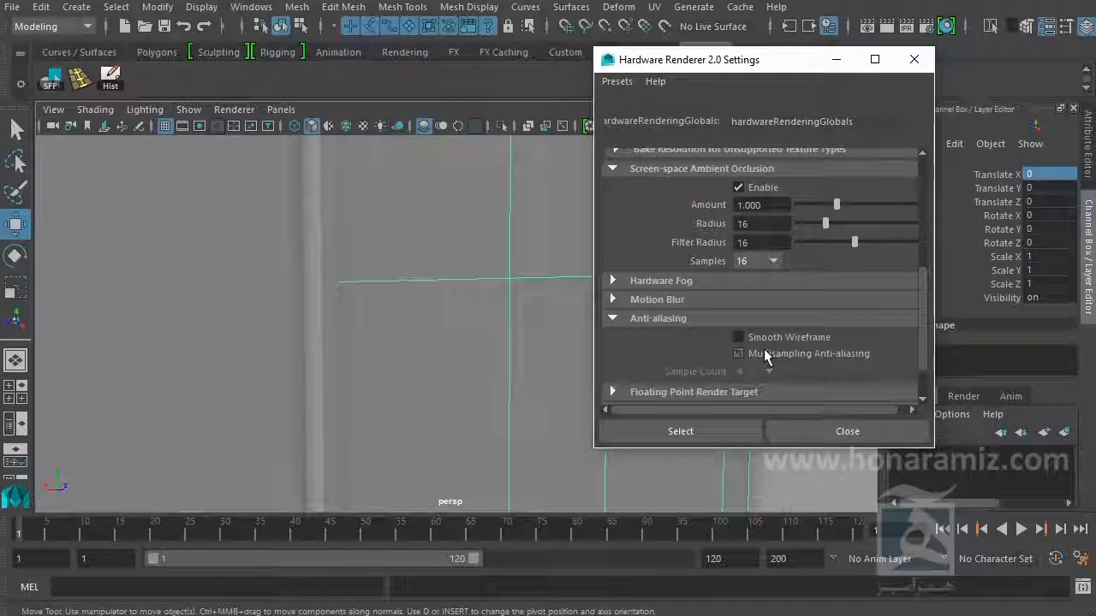
pyautogui.keyDown('alt'); pyautogui.moveTo(573, 403); pyautogui.dragTo(523, 407, button='right'); pyautogui.keyUp('alt')
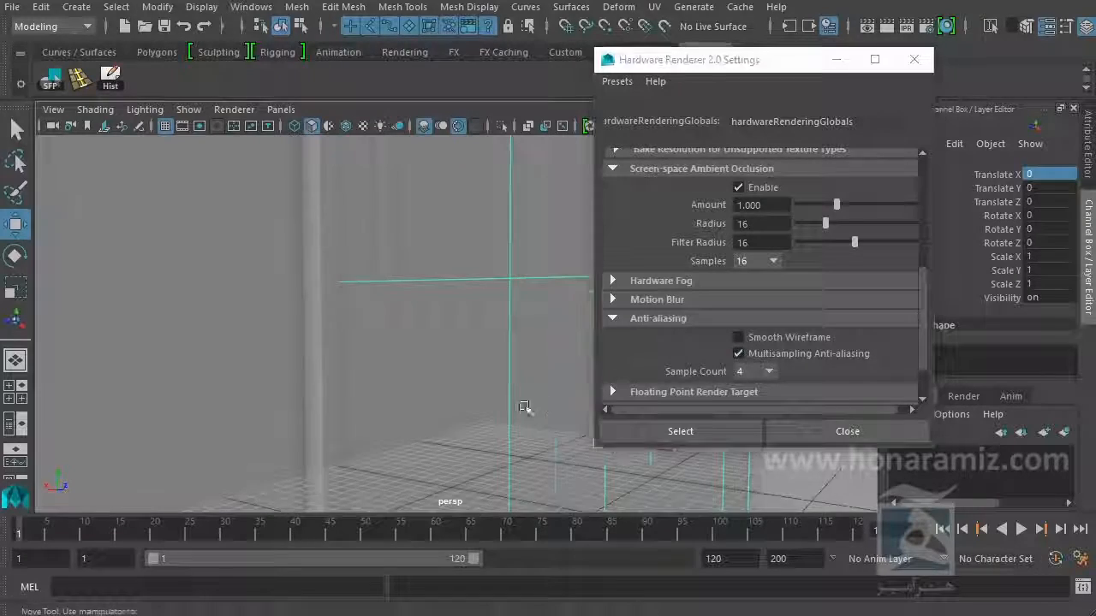
pyautogui.click(759, 355)
pyautogui.keyDown('alt'); pyautogui.moveTo(592, 456); pyautogui.dragTo(536, 429, button='right'); pyautogui.keyUp('alt')
pyautogui.click(765, 353)
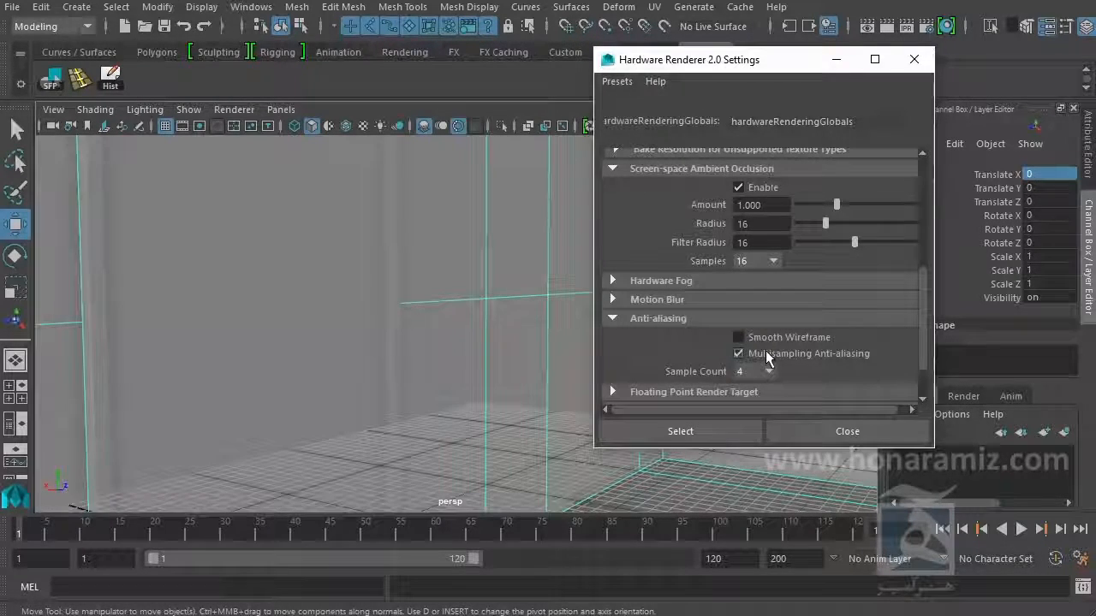
pyautogui.click(826, 437)
# Step: Clear the kitchen selection and select the door mesh inside the frame
pyautogui.keyDown('alt'); pyautogui.moveTo(668, 435); pyautogui.dragTo(477, 416, button='right'); pyautogui.keyUp('alt')
pyautogui.keyDown('alt'); pyautogui.moveTo(477, 416); pyautogui.dragTo(589, 397); pyautogui.keyUp('alt')
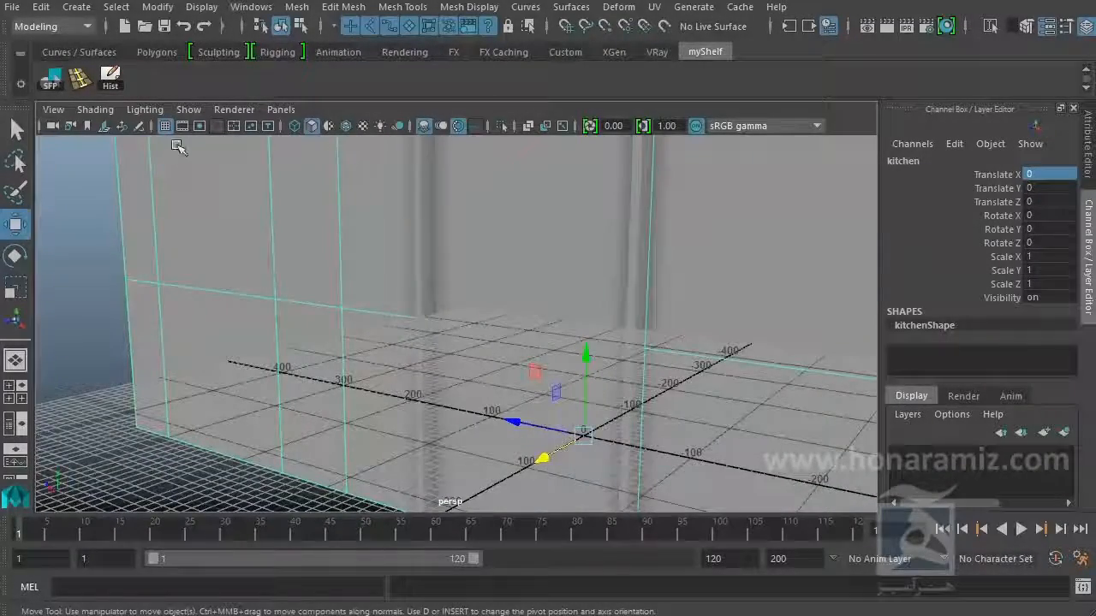
pyautogui.click(246, 348)
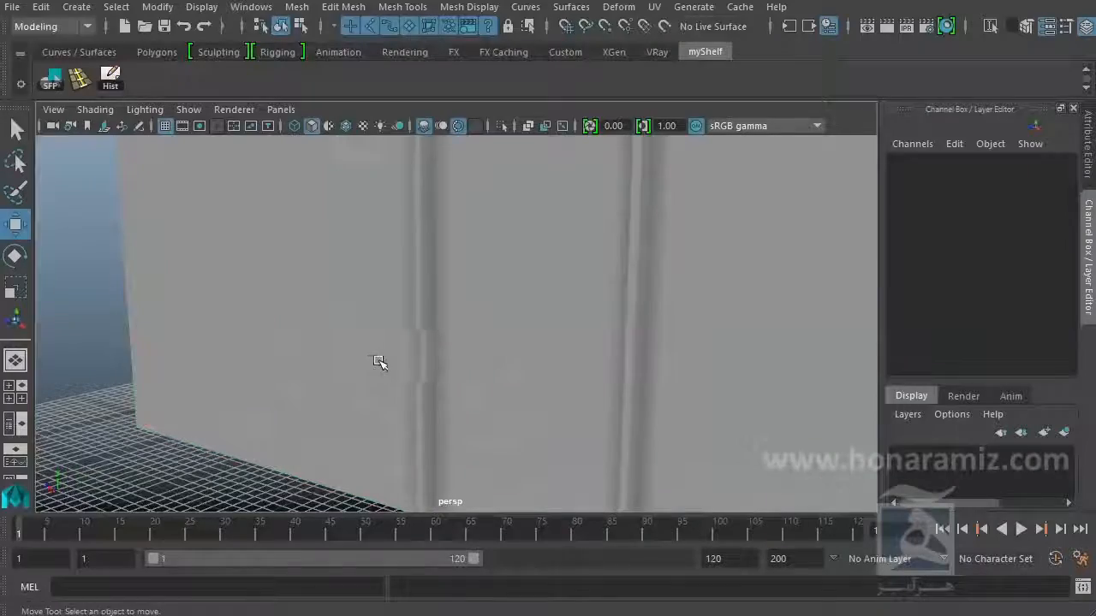
pyautogui.keyDown('alt'); pyautogui.moveTo(537, 329); pyautogui.dragTo(411, 301, button='right'); pyautogui.keyUp('alt')
pyautogui.keyDown('alt'); pyautogui.moveTo(411, 301); pyautogui.dragTo(397, 340); pyautogui.keyUp('alt')
pyautogui.click(526, 357)
pyautogui.keyDown('alt'); pyautogui.moveTo(396, 339); pyautogui.dragTo(499, 362, button='right'); pyautogui.keyUp('alt')
pyautogui.keyDown('alt'); pyautogui.moveTo(499, 362); pyautogui.dragTo(531, 374); pyautogui.keyUp('alt')
pyautogui.keyDown('alt'); pyautogui.moveTo(515, 351); pyautogui.dragTo(477, 304, button='middle'); pyautogui.keyUp('alt')
pyautogui.keyDown('alt'); pyautogui.moveTo(478, 304); pyautogui.dragTo(511, 353); pyautogui.keyUp('alt')
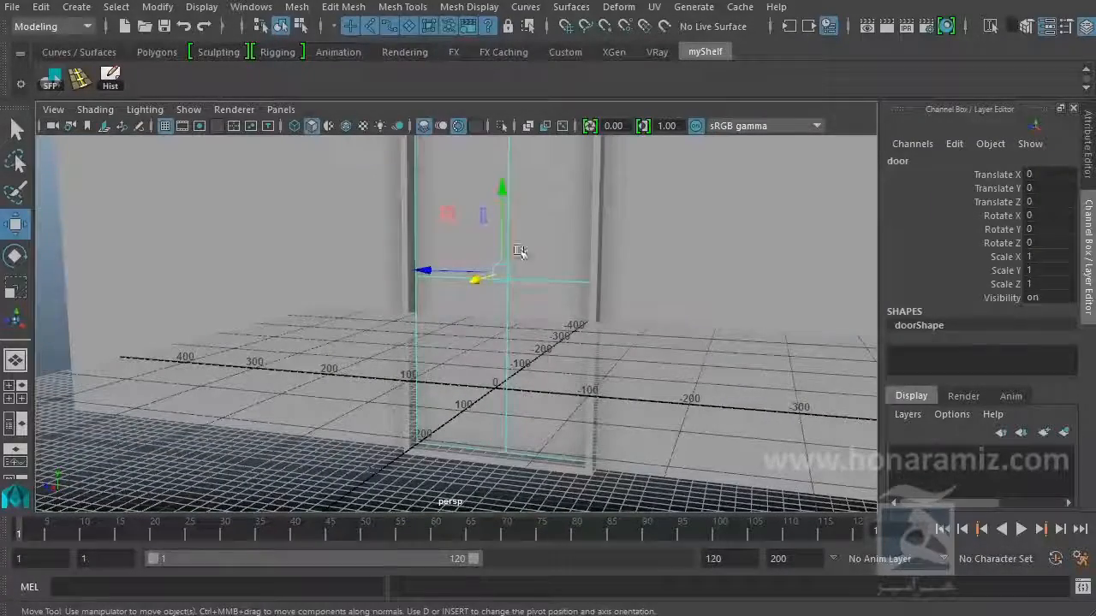
# Step: Select the vertical and horizontal centre edges of the door mesh in edge mode
pyautogui.moveTo(499, 233); pyautogui.dragTo(499, 187, button='right')
pyautogui.click(510, 362)
pyautogui.keyDown('shift'); pyautogui.click(546, 278); pyautogui.keyUp('shift')
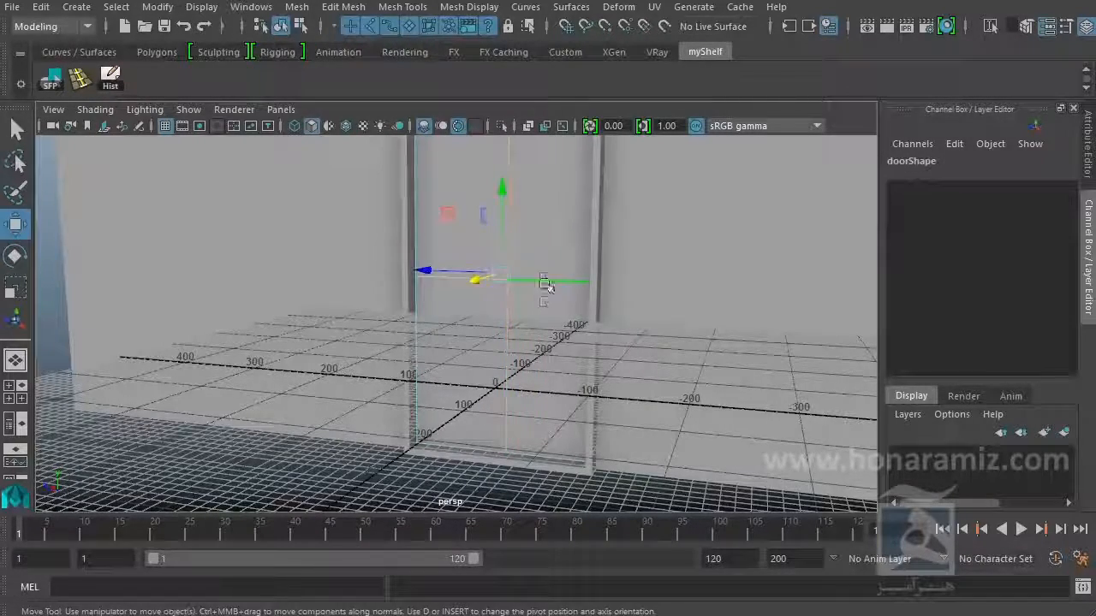
pyautogui.keyDown('alt'); pyautogui.moveTo(546, 301); pyautogui.dragTo(552, 368, button='middle'); pyautogui.keyUp('alt')
pyautogui.keyDown('alt'); pyautogui.moveTo(553, 367); pyautogui.dragTo(487, 373, button='right'); pyautogui.keyUp('alt')
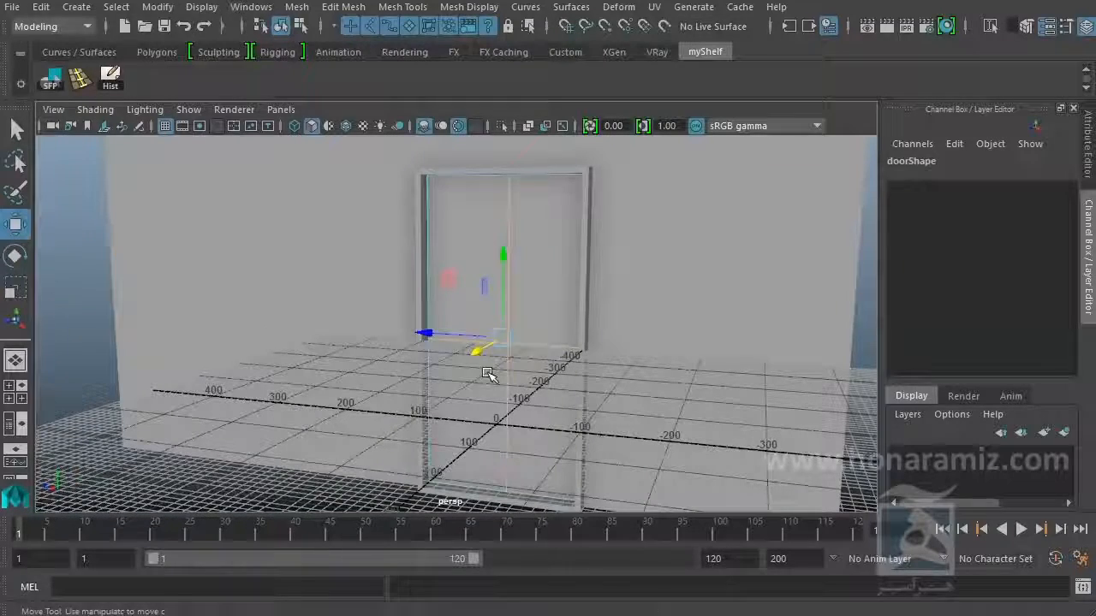
# Step: Select the door's vertices and inspect them in wireframe display, then undo back to the centre edge selection
pyautogui.click(487, 373)
pyautogui.moveTo(539, 289); pyautogui.dragTo(470, 269, button='right')
pyautogui.keyDown('alt'); pyautogui.moveTo(469, 269); pyautogui.dragTo(428, 337); pyautogui.keyUp('alt')
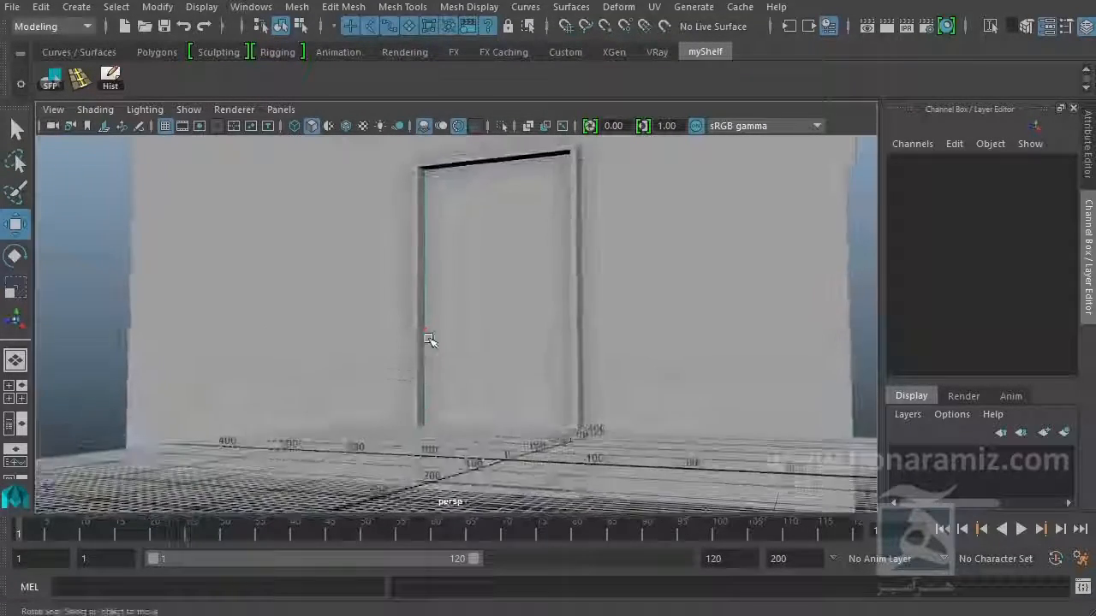
pyautogui.moveTo(730, 393); pyautogui.dragTo(729, 395)
pyautogui.keyDown('alt'); pyautogui.moveTo(547, 418); pyautogui.dragTo(502, 391); pyautogui.keyUp('alt')
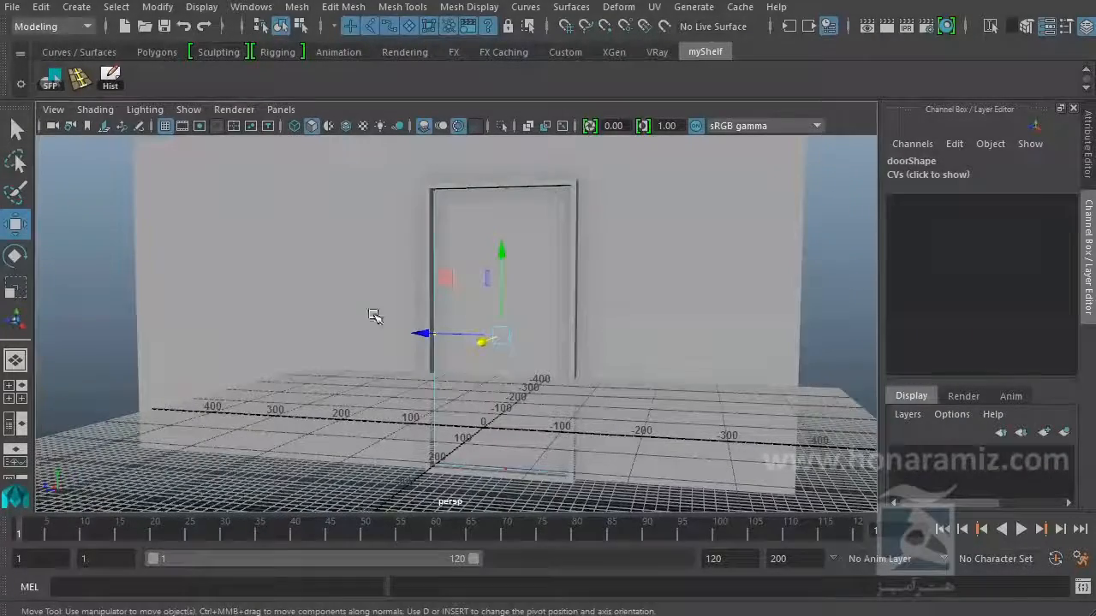
pyautogui.moveTo(501, 169); pyautogui.dragTo(524, 354)
pyautogui.moveTo(561, 534); pyautogui.dragTo(561, 531)
pyautogui.keyDown('alt'); pyautogui.moveTo(560, 308); pyautogui.dragTo(406, 303); pyautogui.keyUp('alt')
pyautogui.press('4')
pyautogui.keyDown('alt'); pyautogui.moveTo(794, 528); pyautogui.dragTo(526, 350); pyautogui.keyUp('alt')
pyautogui.keyDown('alt'); pyautogui.moveTo(526, 350); pyautogui.dragTo(621, 369, button='right'); pyautogui.keyUp('alt')
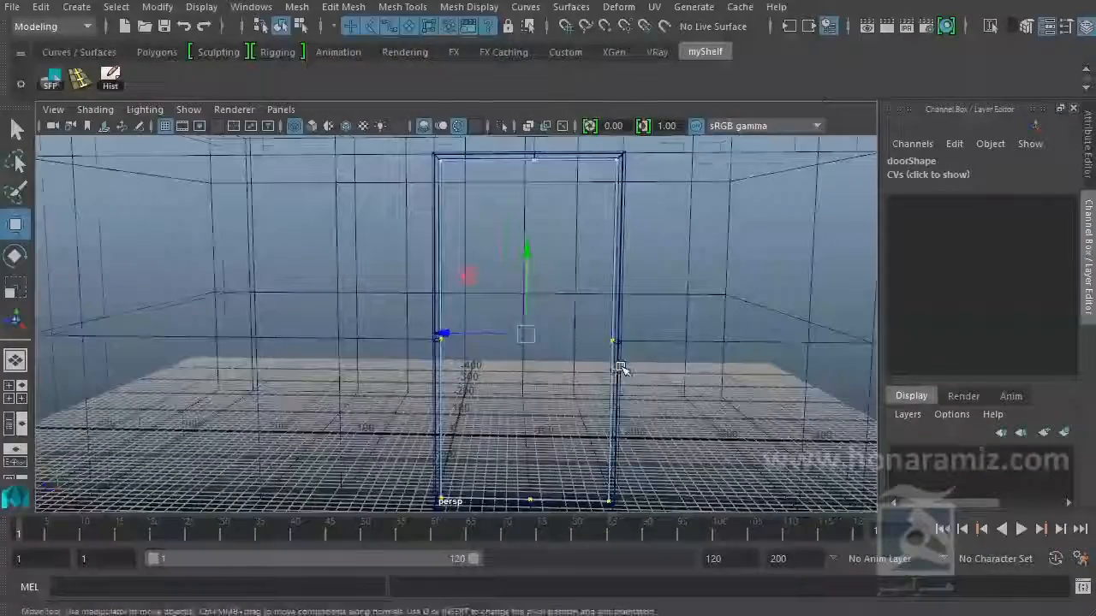
pyautogui.hotkey('ctrl', 'z')
pyautogui.hotkey('ctrl', 'z')
pyautogui.hotkey('ctrl', 'z')
pyautogui.hotkey('ctrl', 'z')
# Step: Delete the selected centre edges of the door panel with Delete Edge
pyautogui.keyDown('alt'); pyautogui.moveTo(630, 391); pyautogui.dragTo(568, 396); pyautogui.keyUp('alt')
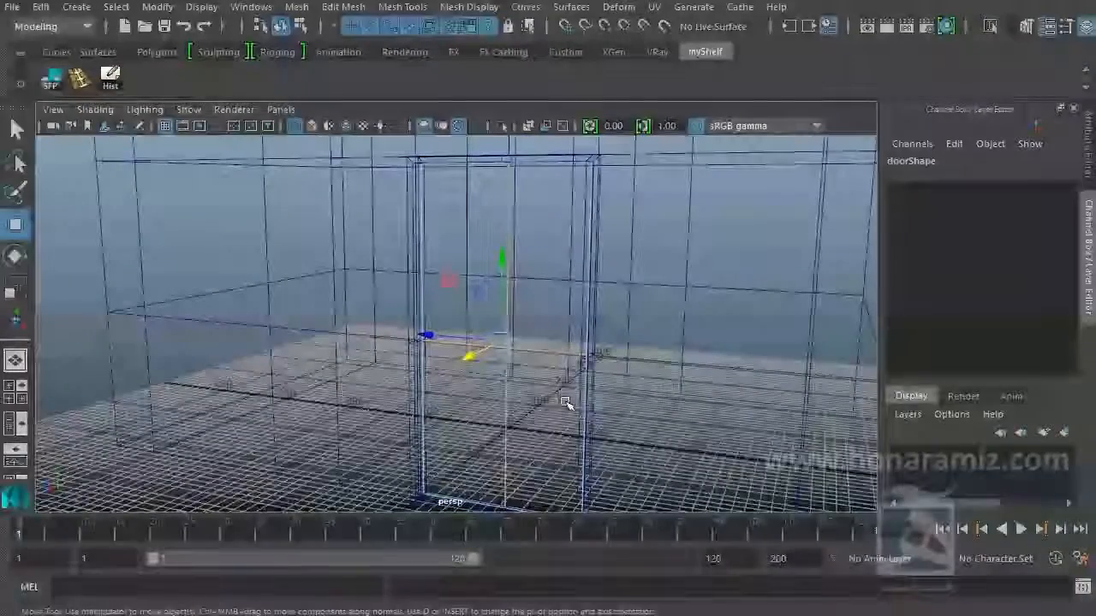
pyautogui.keyDown('shift'); pyautogui.rightClick(539, 368); pyautogui.keyUp('shift')
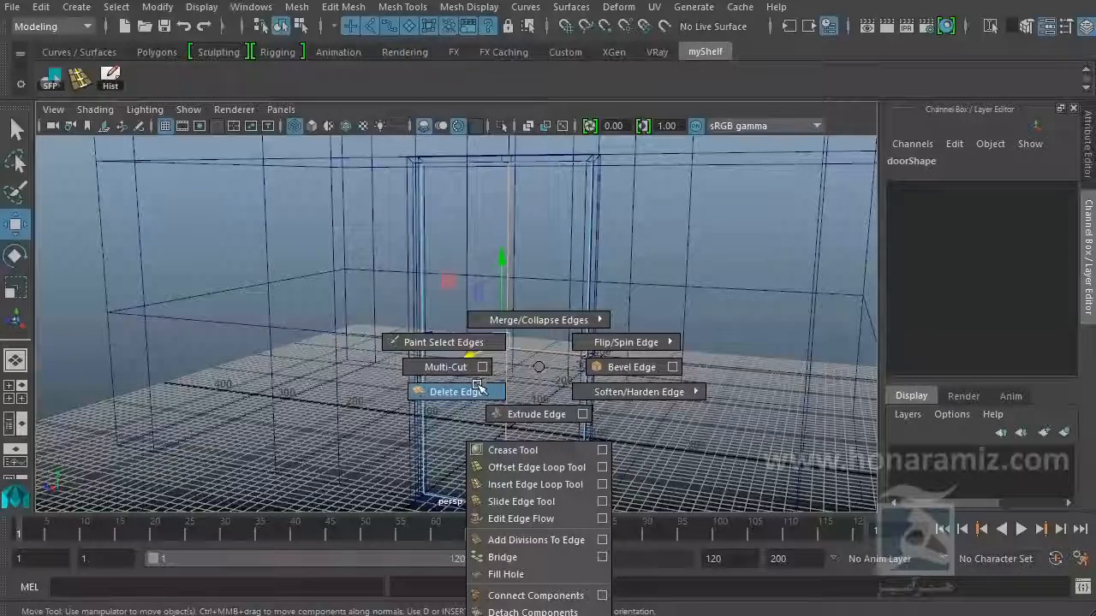
pyautogui.moveTo(485, 235); pyautogui.dragTo(494, 196, button='right')
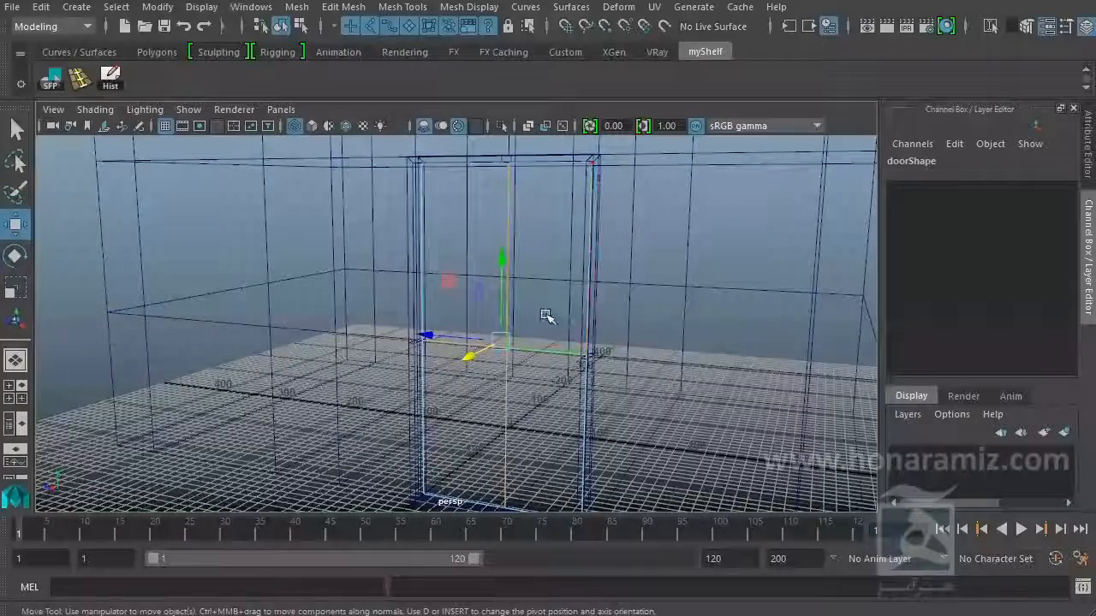
pyautogui.keyDown('shift'); pyautogui.moveTo(532, 280); pyautogui.dragTo(485, 304, button='right'); pyautogui.keyUp('shift')
pyautogui.keyDown('alt'); pyautogui.moveTo(508, 416); pyautogui.dragTo(444, 240); pyautogui.keyUp('alt')
pyautogui.moveTo(444, 234); pyautogui.dragTo(370, 240, button='right')
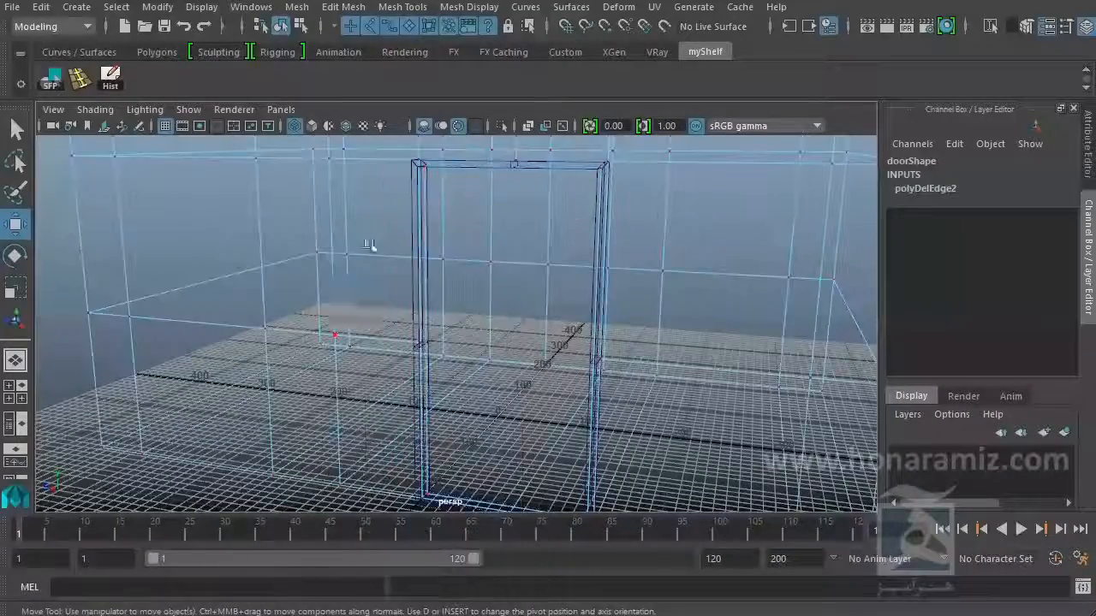
pyautogui.keyDown('alt'); pyautogui.moveTo(733, 230); pyautogui.dragTo(617, 263, button='right'); pyautogui.keyUp('alt')
pyautogui.press('space')
pyautogui.press('space')
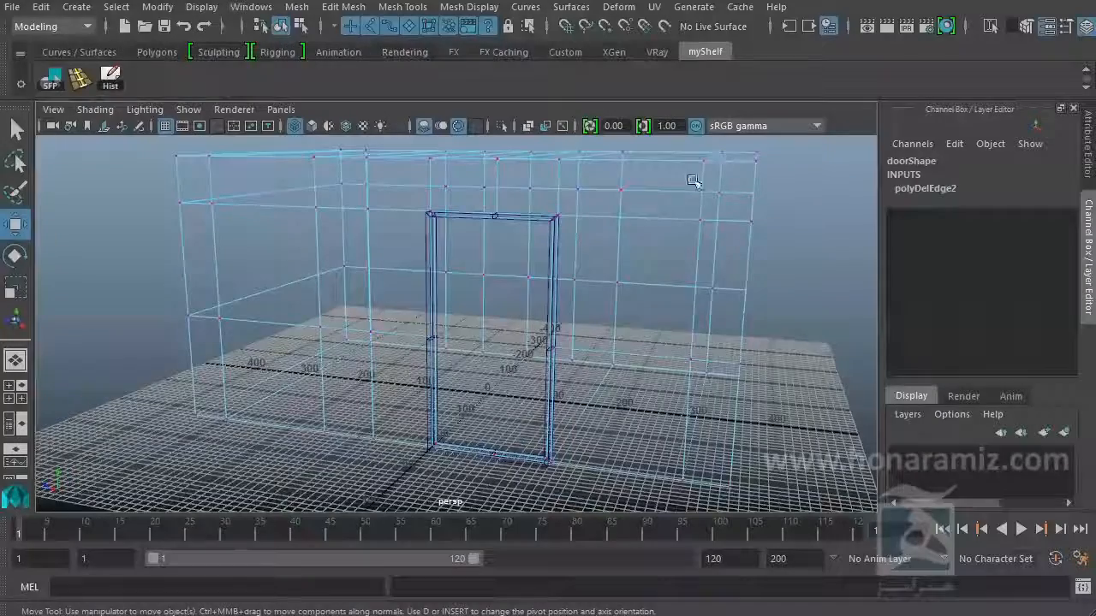
pyautogui.moveTo(659, 190); pyautogui.dragTo(736, 139, button='right')
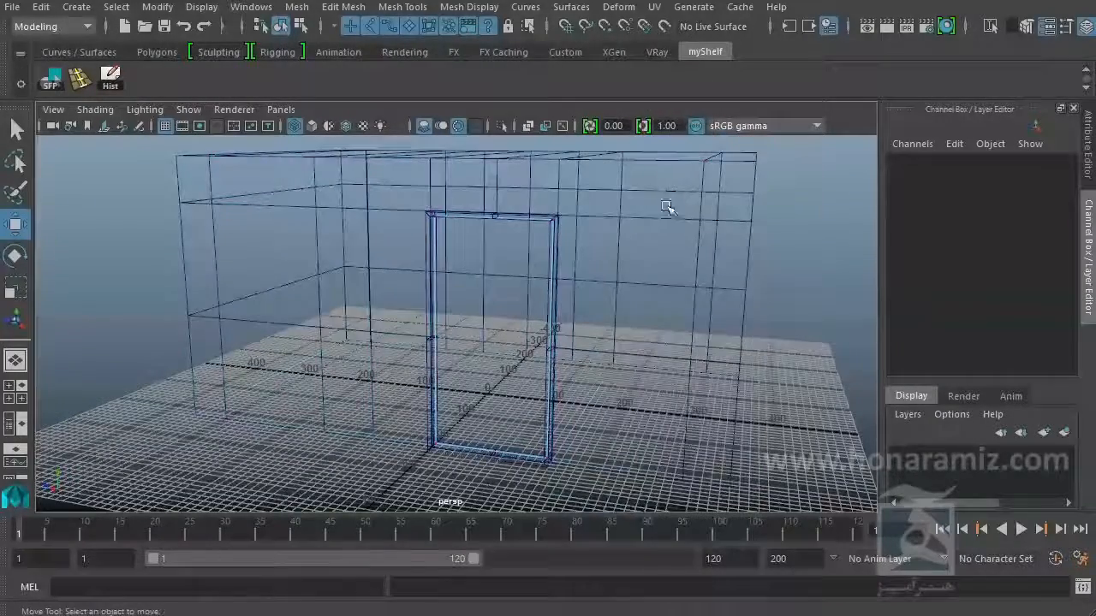
pyautogui.click(658, 216)
# Step: Return to shaded display, select the kitchen mesh and assign it to a new display layer
pyautogui.press('5')
pyautogui.click(794, 320)
pyautogui.moveTo(794, 320)
pyautogui.keyDown('alt'); pyautogui.mouseDown()
pyautogui.moveTo(707, 360)
pyautogui.moveTo(741, 366)
pyautogui.mouseUp(); pyautogui.keyUp('alt')
pyautogui.click(714, 325)
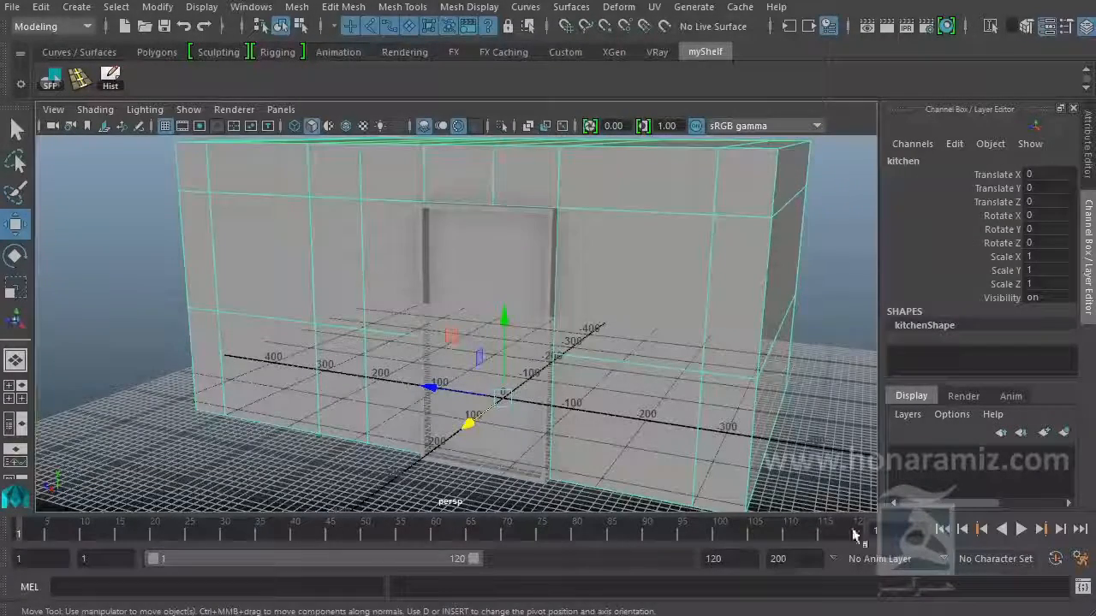
pyautogui.click(1066, 434)
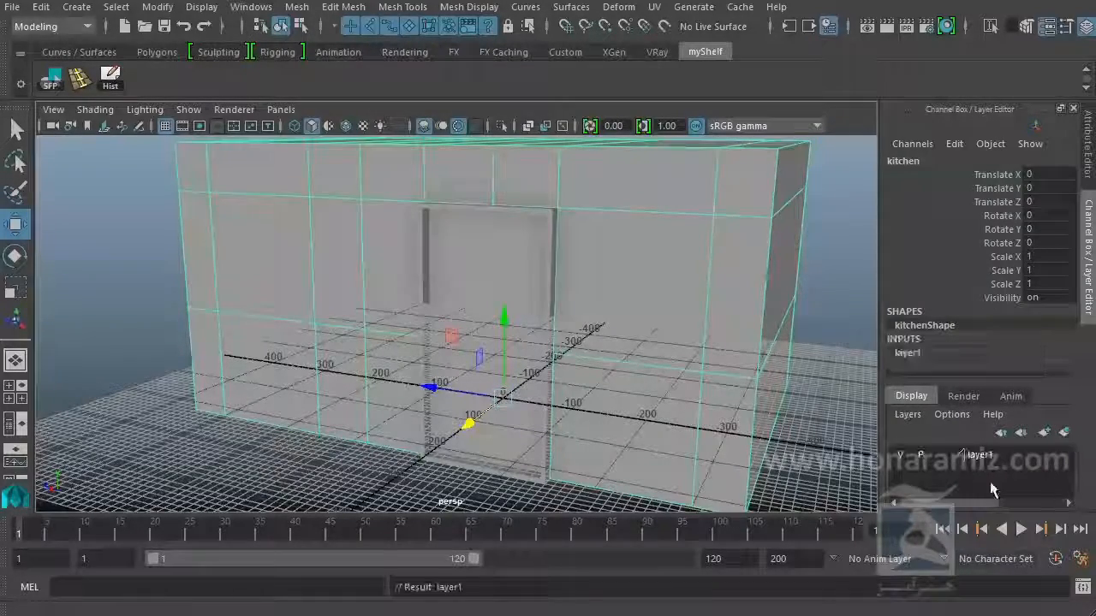
# Step: View the new layer's settings without changing them, and toggle the layer's visibility to check that it controls the kitchen
pyautogui.doubleClick(986, 456)
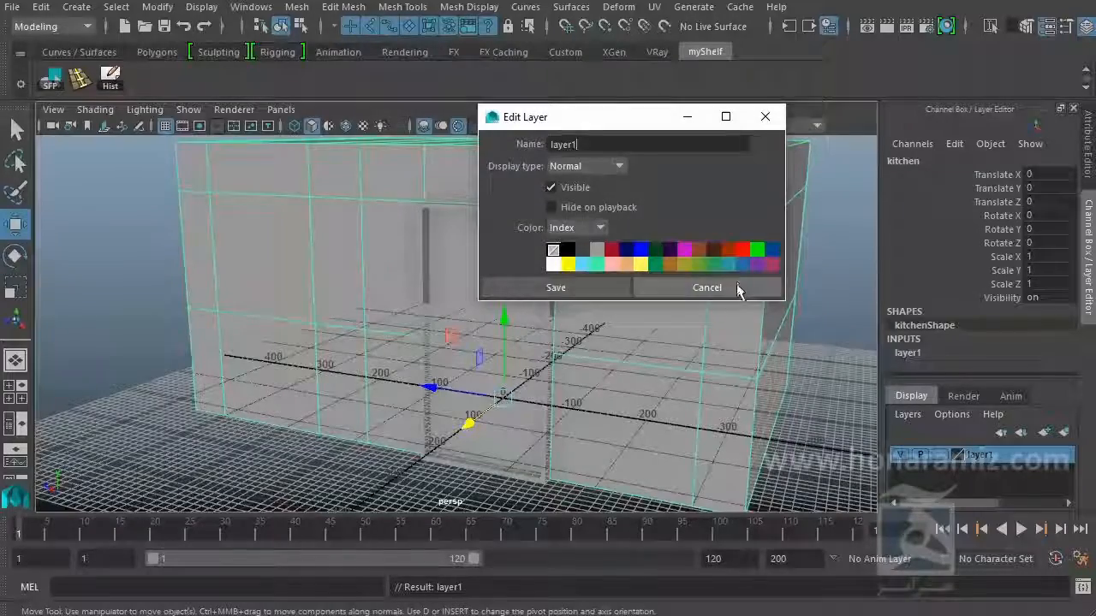
pyautogui.click(738, 288)
pyautogui.click(897, 454)
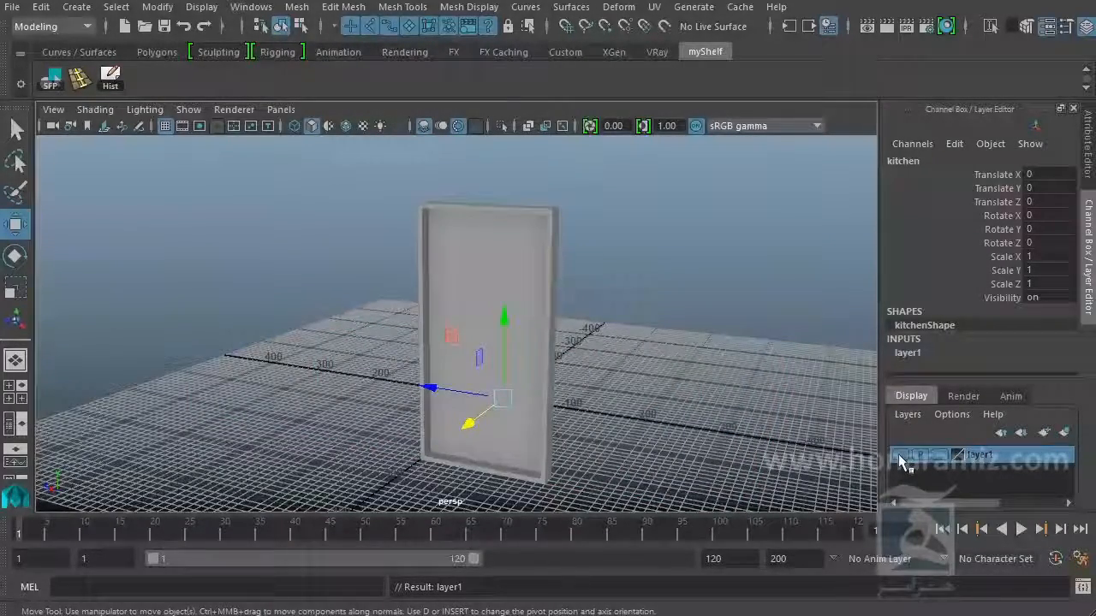
pyautogui.click(899, 456)
pyautogui.click(899, 456)
pyautogui.click(899, 457)
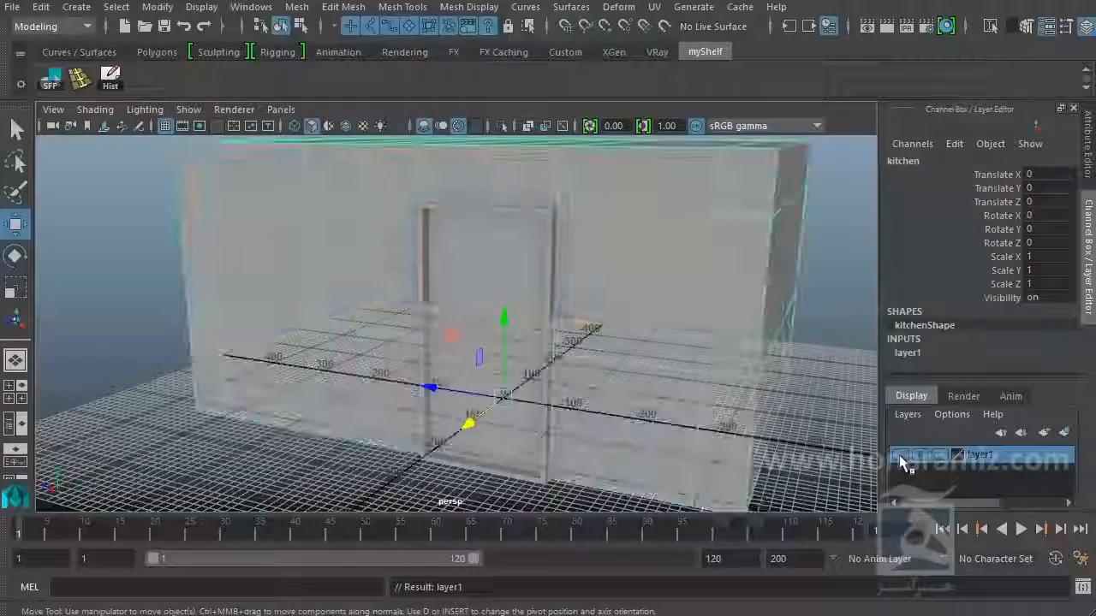
# Step: Rename the new display layer litchenLayer, give it the dark red colour, save the settings and clear the selection
pyautogui.doubleClick(980, 455)
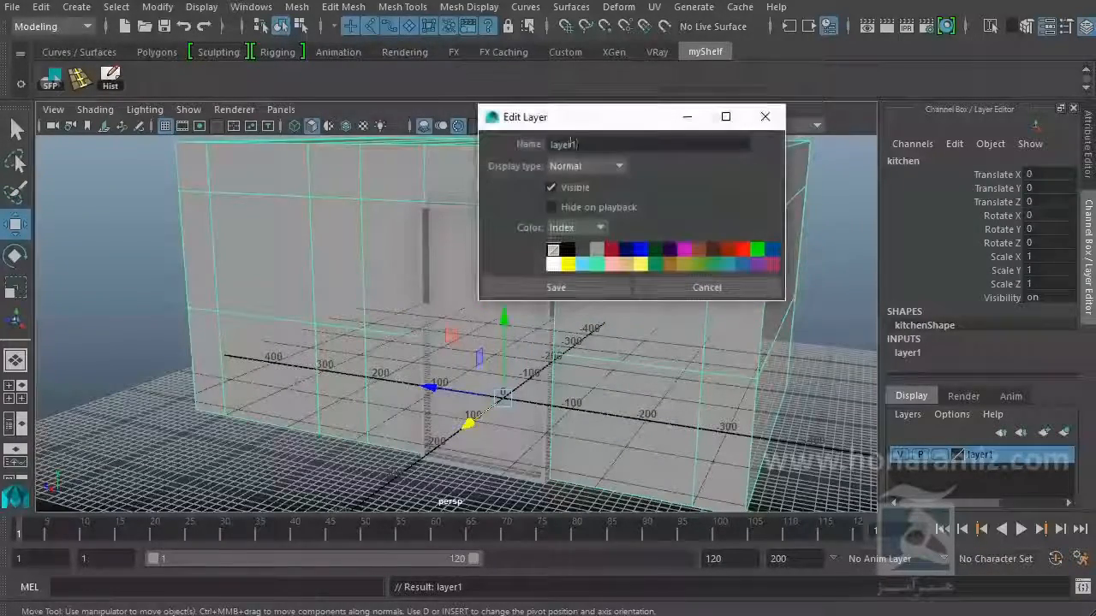
pyautogui.write('tchenL')
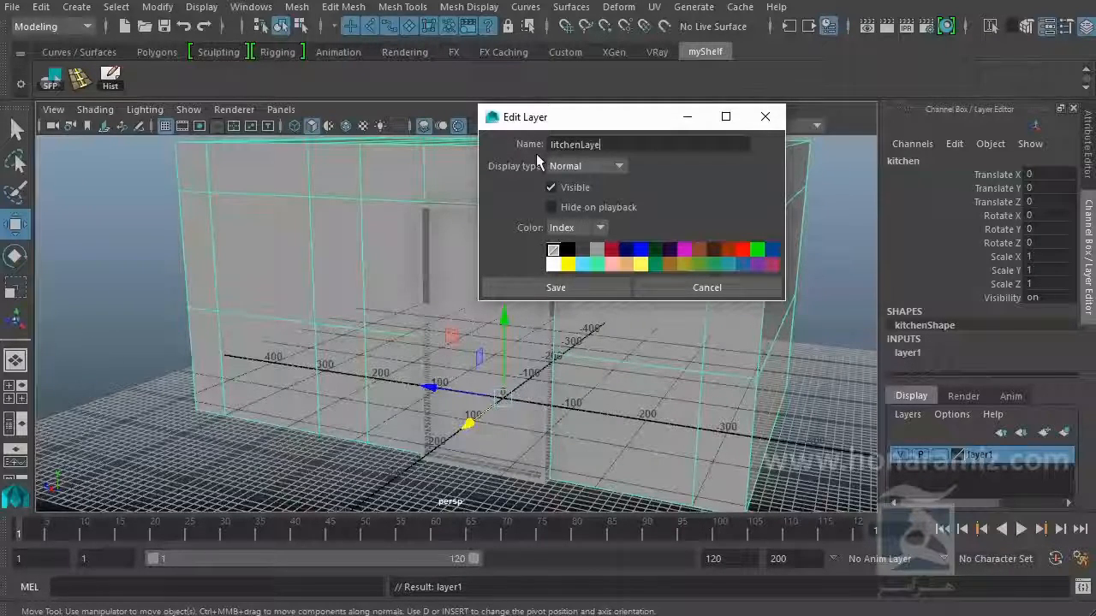
pyautogui.click(610, 249)
pyautogui.click(607, 285)
pyautogui.click(840, 339)
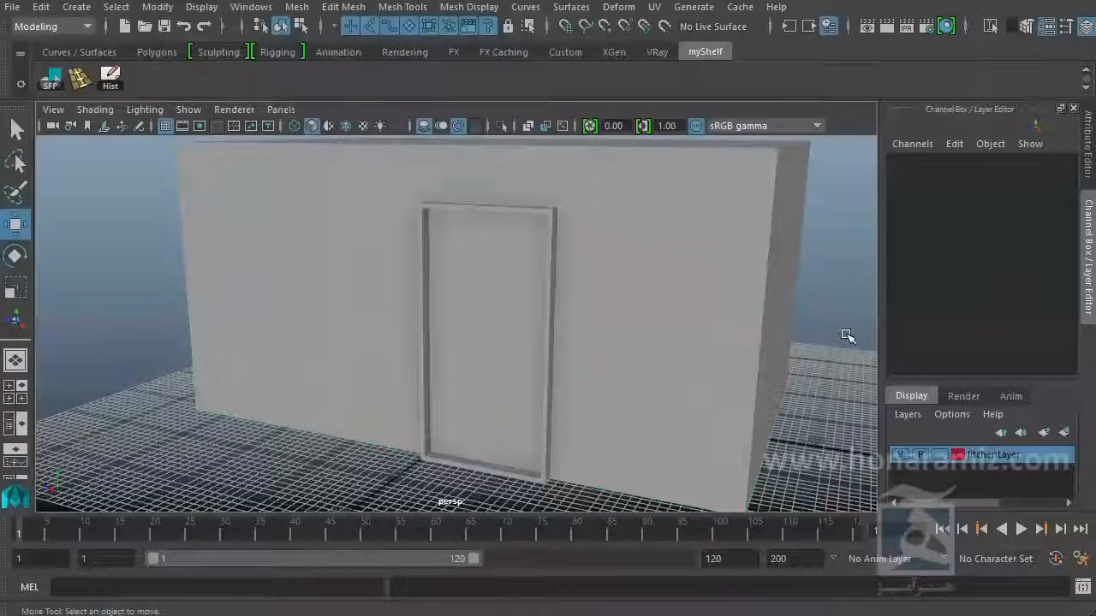
# Step: Check the layer colour in wireframe, hide the kitchen's display layer and return to shaded display
pyautogui.press('4')
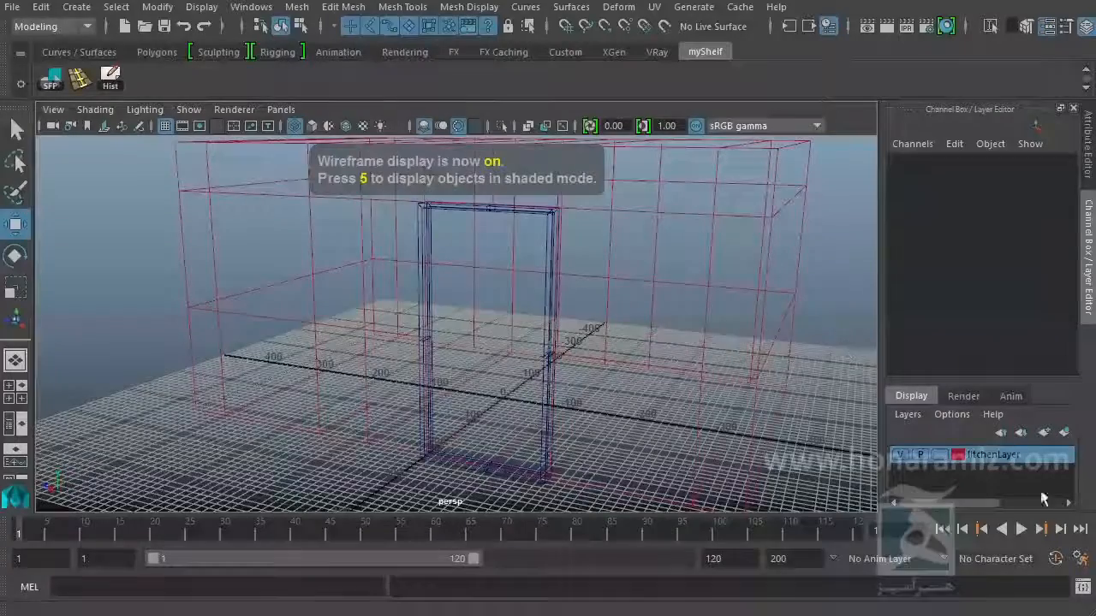
pyautogui.keyDown('alt'); pyautogui.moveTo(697, 415); pyautogui.dragTo(607, 382, button='right'); pyautogui.keyUp('alt')
pyautogui.click(901, 454)
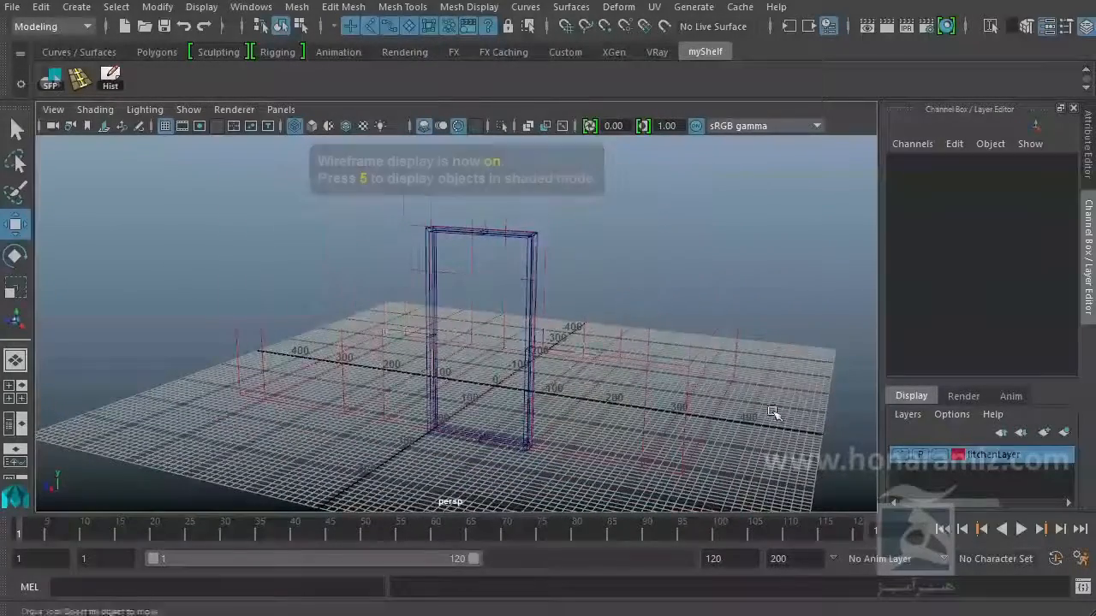
pyautogui.press('5')
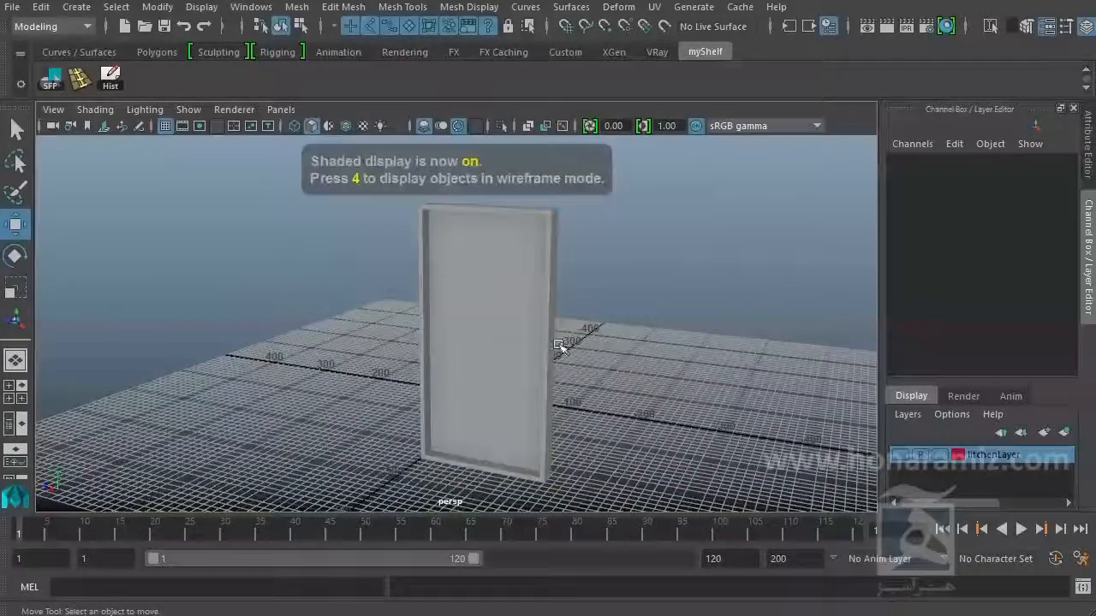
# Step: Select the door mesh and the surrounding kom frame in turn and examine how they fit together
pyautogui.keyDown('alt'); pyautogui.moveTo(467, 317); pyautogui.dragTo(511, 330, button='right'); pyautogui.keyUp('alt')
pyautogui.click(511, 331)
pyautogui.keyDown('alt'); pyautogui.moveTo(558, 351); pyautogui.dragTo(565, 313, button='middle'); pyautogui.keyUp('alt')
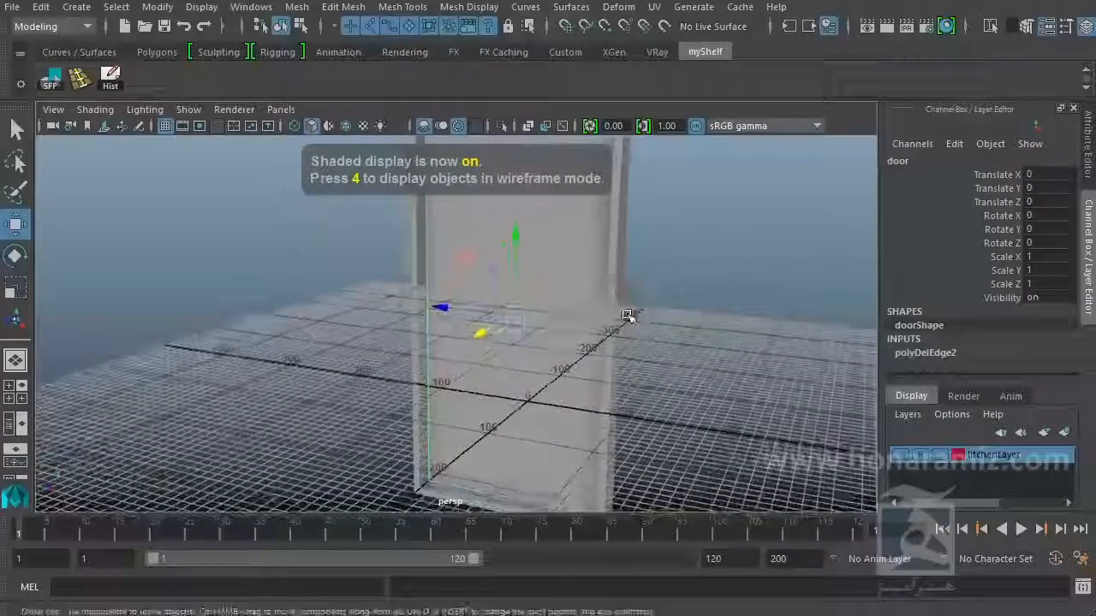
pyautogui.rightClick(748, 225)
pyautogui.moveTo(736, 226); pyautogui.dragTo(697, 229, button='right')
pyautogui.keyDown('alt'); pyautogui.moveTo(685, 244); pyautogui.dragTo(580, 299, button='right'); pyautogui.keyUp('alt')
pyautogui.keyDown('alt'); pyautogui.moveTo(580, 299); pyautogui.dragTo(374, 386); pyautogui.keyUp('alt')
pyautogui.keyDown('alt'); pyautogui.moveTo(374, 386); pyautogui.dragTo(594, 395, button='right'); pyautogui.keyUp('alt')
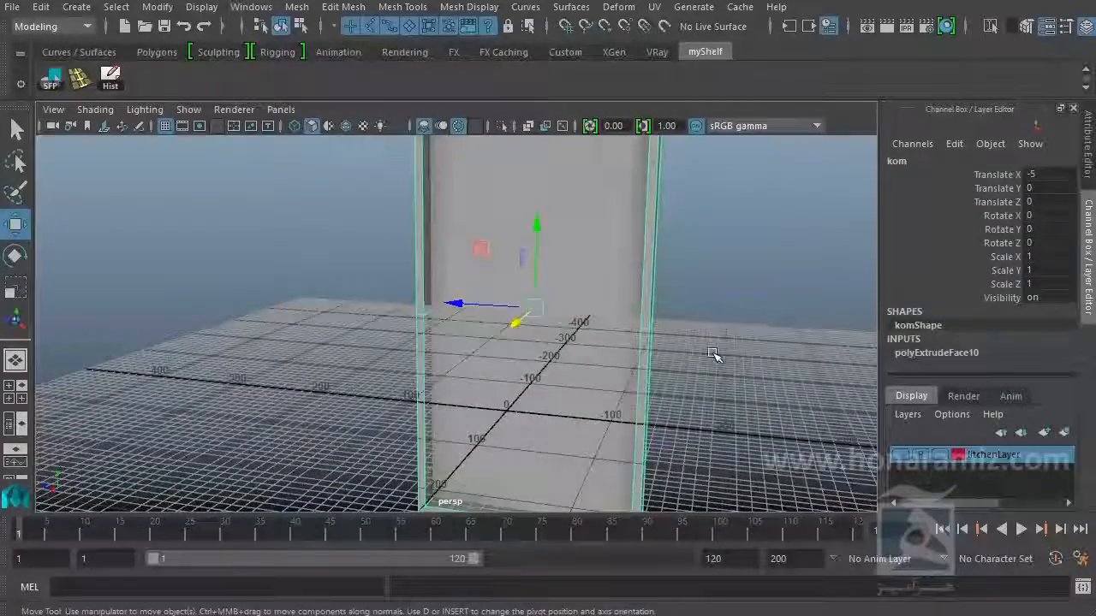
# Step: Select the door mesh again and examine the panel from several angles and distances
pyautogui.keyDown('alt'); pyautogui.moveTo(714, 354); pyautogui.dragTo(687, 343, button='right'); pyautogui.keyUp('alt')
pyautogui.click(687, 343)
pyautogui.keyDown('alt'); pyautogui.moveTo(688, 343); pyautogui.dragTo(523, 399); pyautogui.keyUp('alt')
pyautogui.click(512, 320)
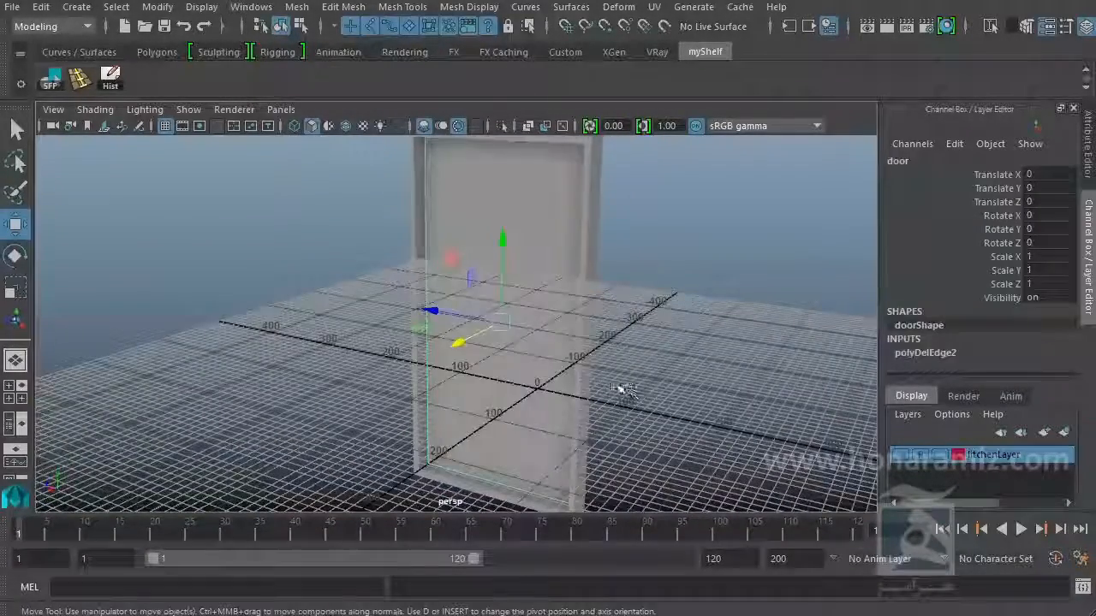
pyautogui.keyDown('alt'); pyautogui.moveTo(623, 390); pyautogui.dragTo(579, 379); pyautogui.keyUp('alt')
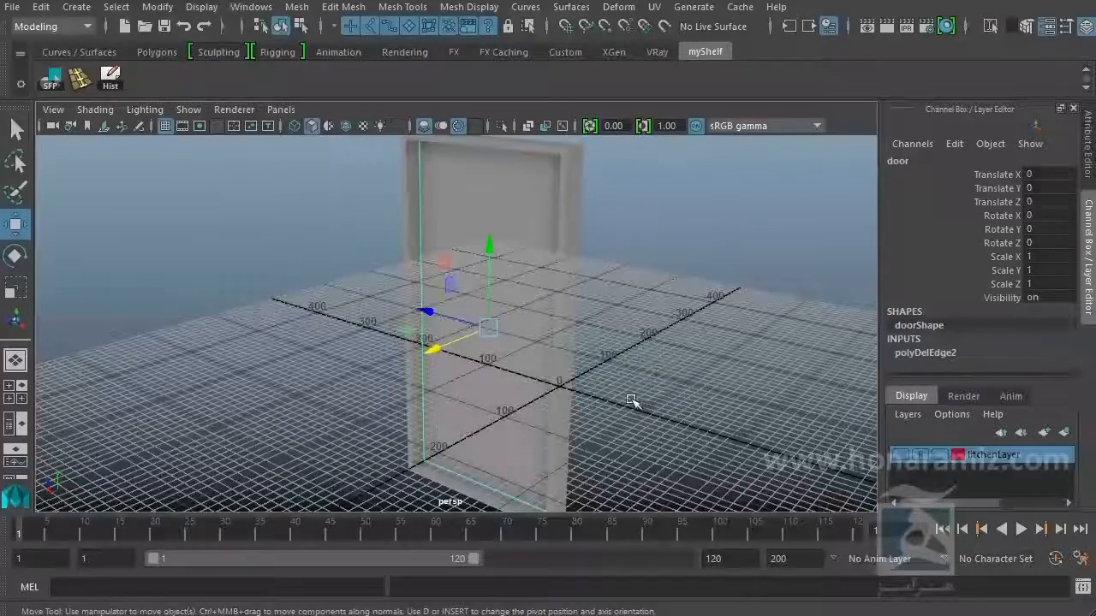
pyautogui.click(634, 373)
pyautogui.keyDown('alt'); pyautogui.moveTo(634, 373); pyautogui.dragTo(603, 402); pyautogui.keyUp('alt')
pyautogui.moveTo(602, 402)
pyautogui.keyDown('alt'); pyautogui.mouseDown(button='middle')
pyautogui.moveTo(602, 434)
pyautogui.moveTo(606, 421)
pyautogui.mouseUp(button='middle'); pyautogui.keyUp('alt')
pyautogui.scroll(2, 501, 403)
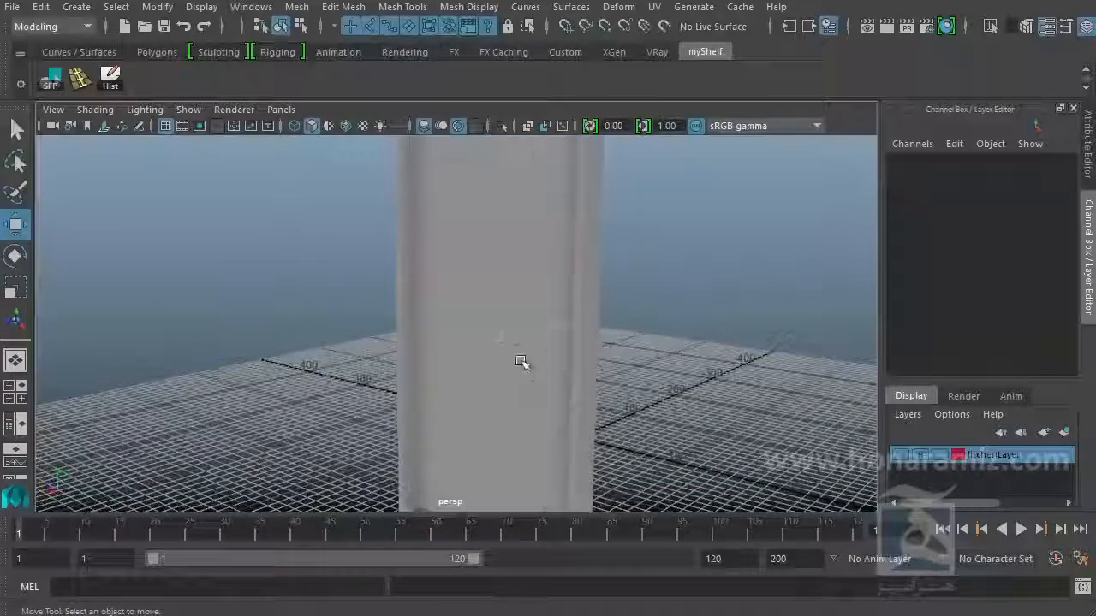
pyautogui.click(522, 361)
pyautogui.scroll(-4, 479, 368)
pyautogui.moveTo(471, 365)
pyautogui.keyDown('alt'); pyautogui.mouseDown()
pyautogui.moveTo(543, 397)
pyautogui.moveTo(457, 362)
pyautogui.moveTo(472, 364)
pyautogui.mouseUp(); pyautogui.keyUp('alt')
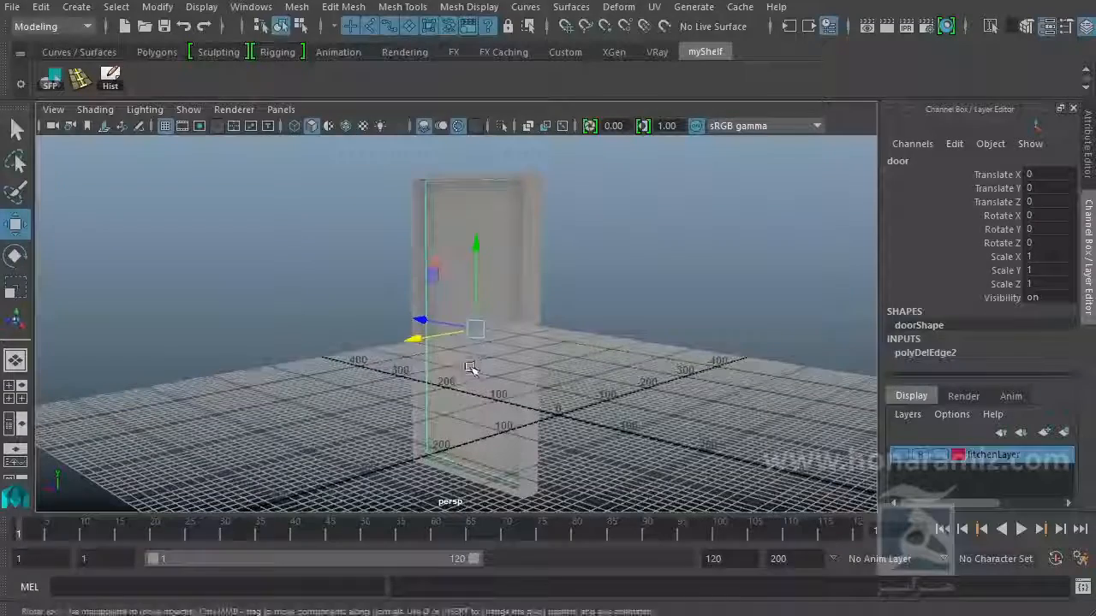